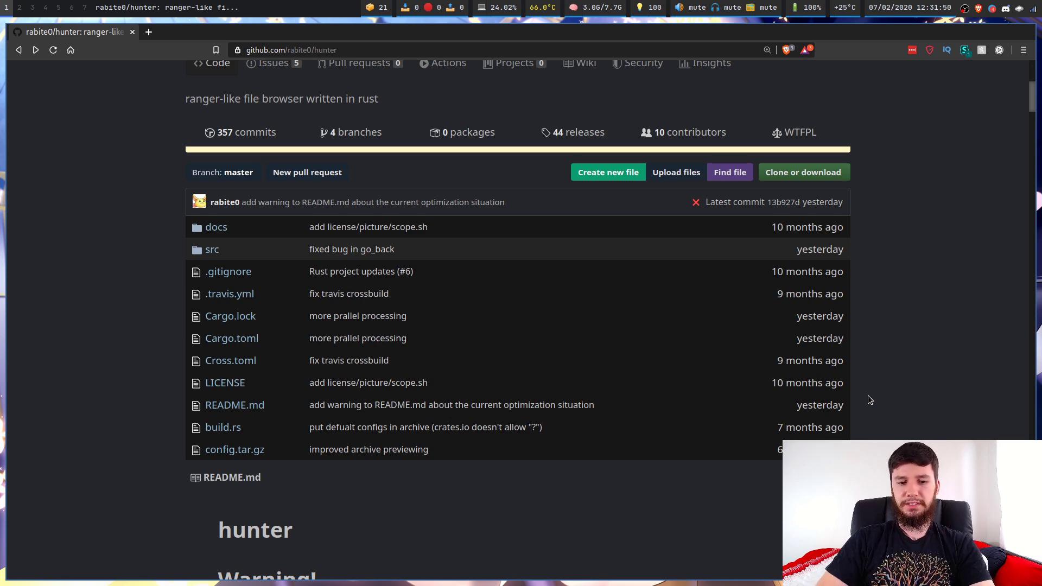
# Step: On workspace 2, open a terminal and launch the file manager with 'ranger' in the home directory
pyautogui.press('super+2')
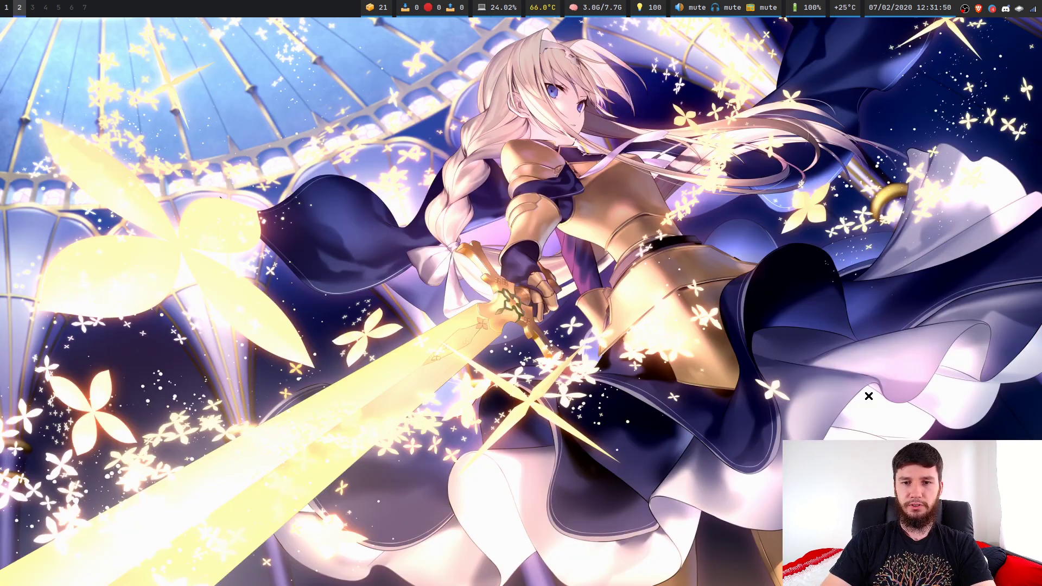
pyautogui.press('super+Return')
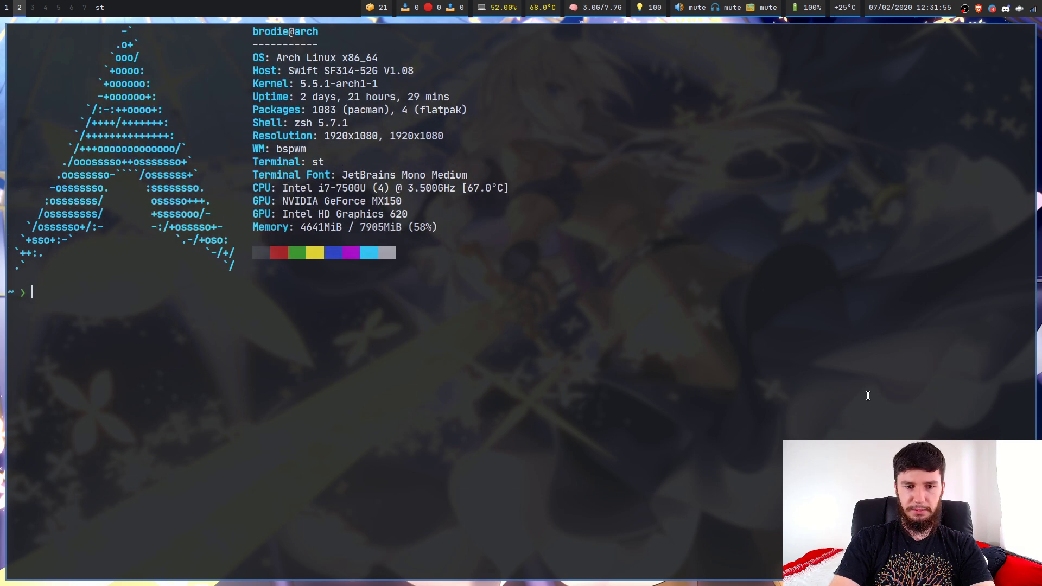
pyautogui.write('ranger')
pyautogui.press('Return')
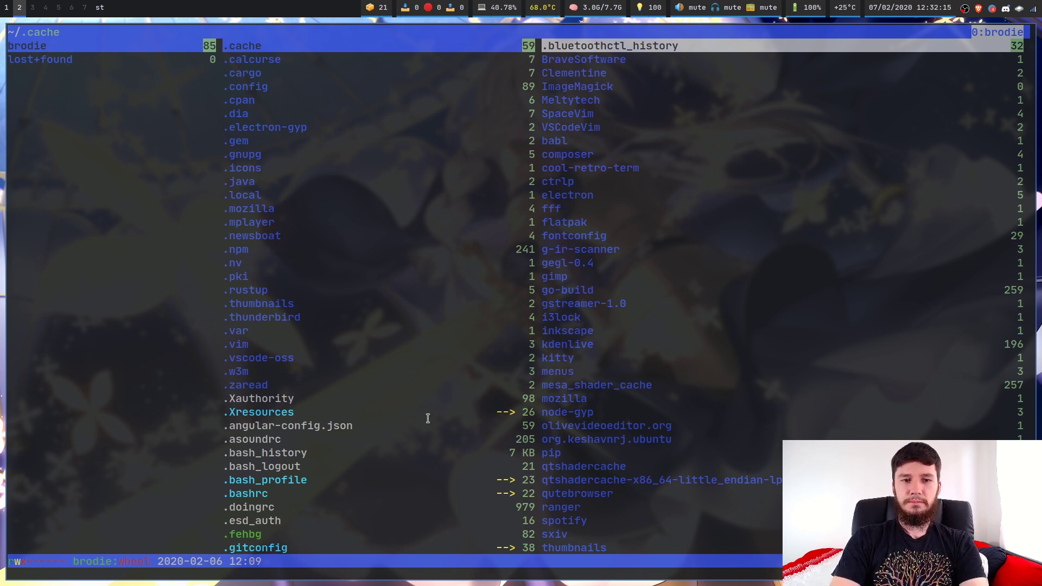
# Step: Peek into .cargo and back, and start screenkey in a second terminal to display keypresses
pyautogui.press('j')
pyautogui.press('j')
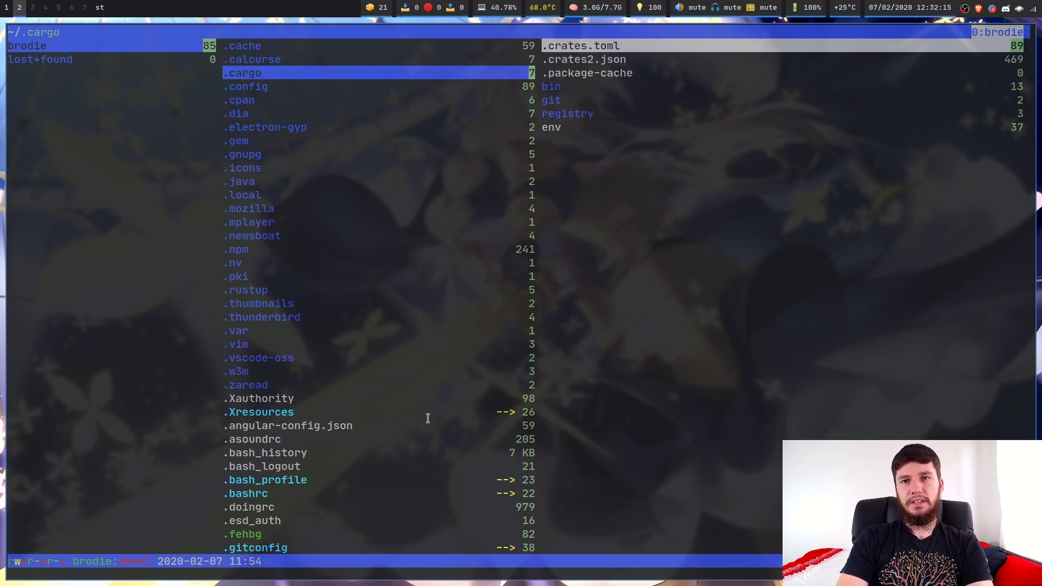
pyautogui.press('l')
pyautogui.press('h')
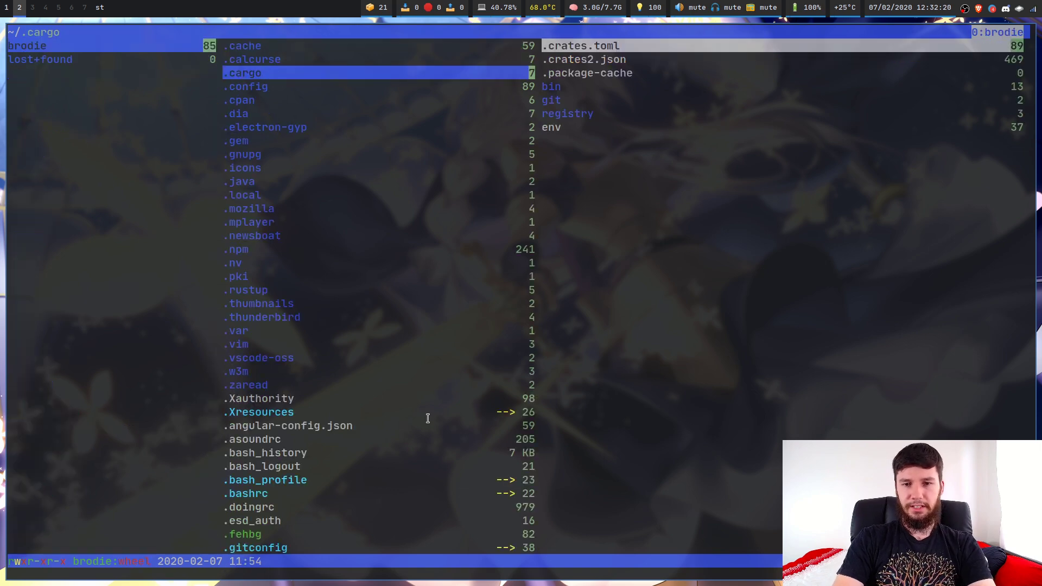
pyautogui.press('super+Return')
pyautogui.write('sc')
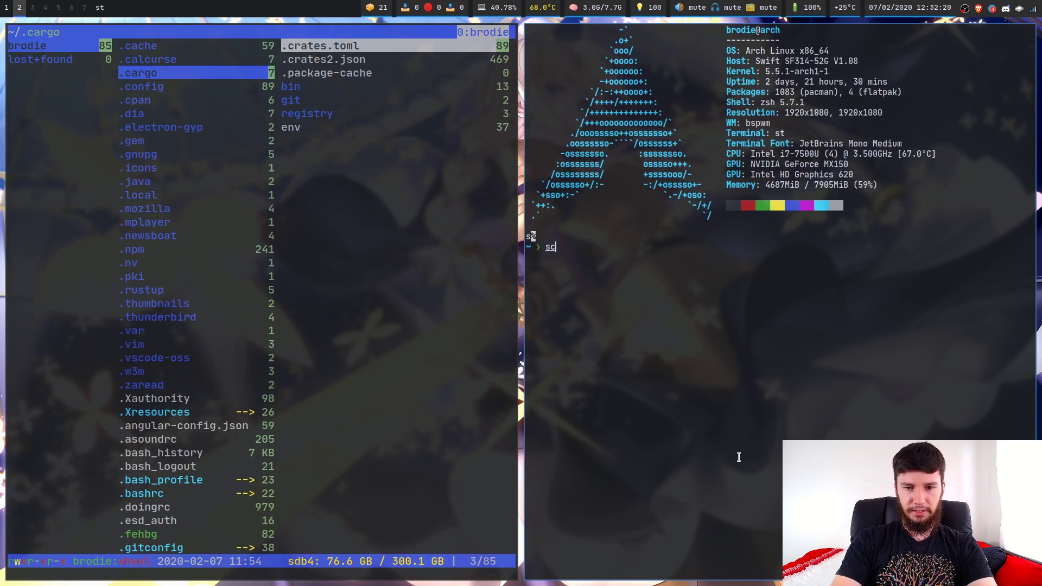
pyautogui.write('reenkey')
pyautogui.press('Return')
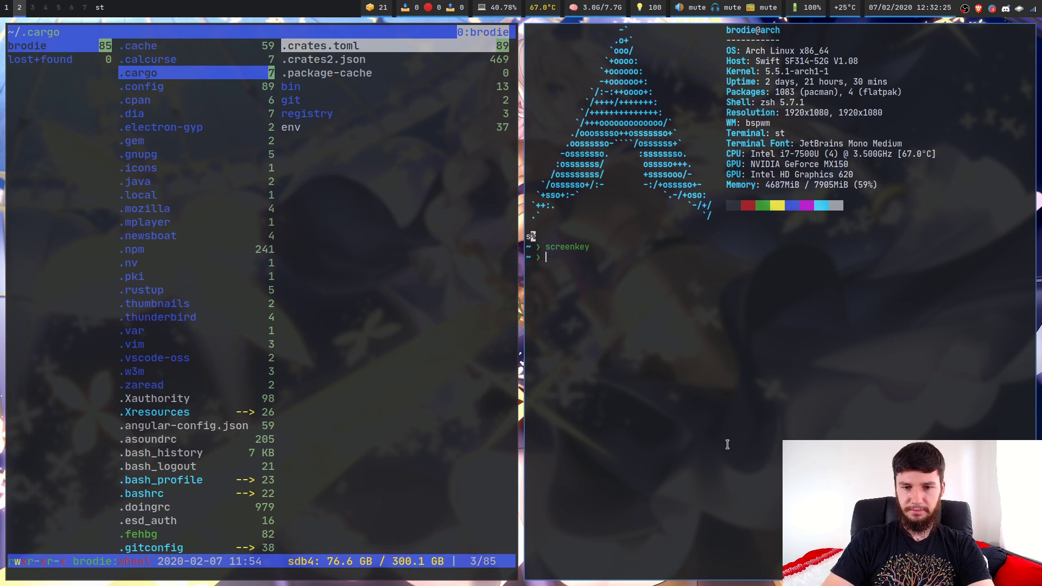
pyautogui.press('super+q')
# Step: Select the hidden folders from .calcurse onward, then invert the selection with v and V
pyautogui.press('l')
pyautogui.press('h')
pyautogui.press('l')
pyautogui.press('h')
pyautogui.press('j')
pyautogui.press('j')
pyautogui.press('j')
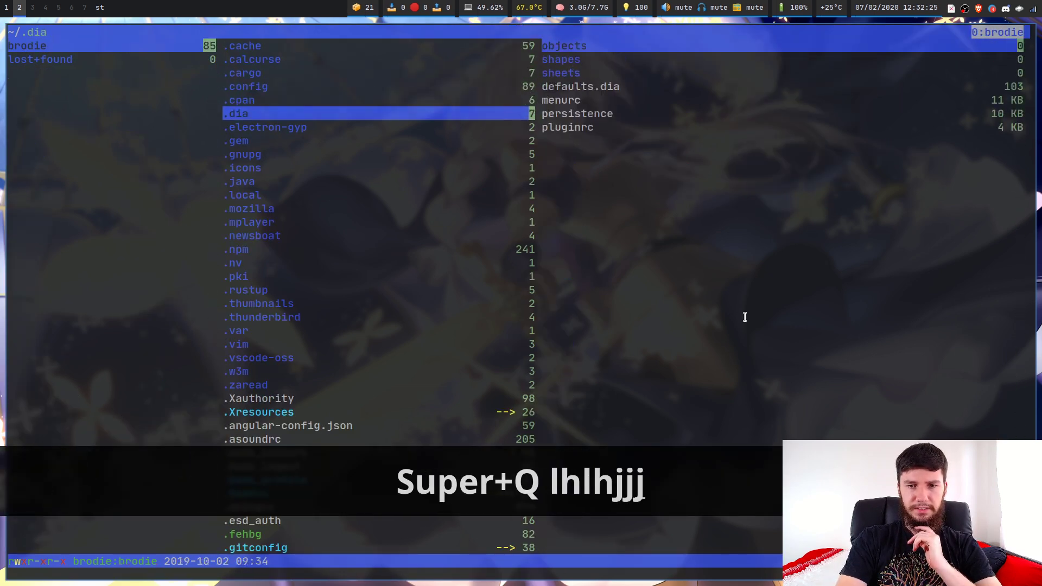
pyautogui.press('j')
pyautogui.press('j')
pyautogui.press('j')
pyautogui.press('j')
pyautogui.press('j')
pyautogui.press('j')
pyautogui.press('k')
pyautogui.press('k')
pyautogui.press('k')
pyautogui.press('k')
pyautogui.press('k')
pyautogui.press('k')
pyautogui.press('k')
pyautogui.press('k')
pyautogui.press('k')
pyautogui.press('k')
pyautogui.press('k')
pyautogui.press('k')
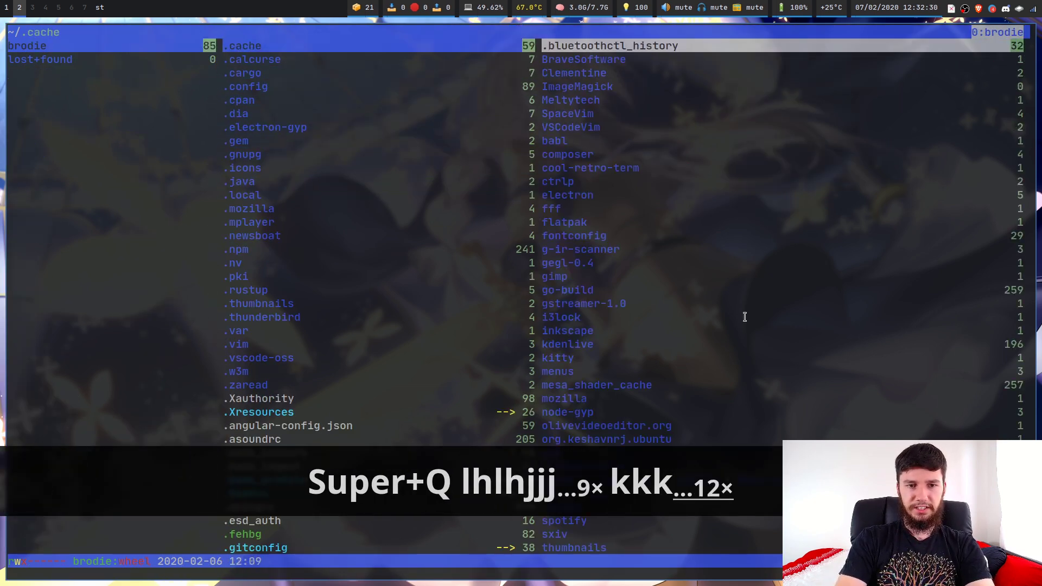
pyautogui.press('j')
pyautogui.press('space')
pyautogui.press('space')
pyautogui.press('space')
pyautogui.press('space')
pyautogui.press('space')
pyautogui.press('space')
pyautogui.press('space')
pyautogui.press('space')
pyautogui.press('space')
pyautogui.press('space')
pyautogui.press('space')
pyautogui.press('space')
pyautogui.press('space')
pyautogui.press('space')
pyautogui.press('space')
pyautogui.press('space')
pyautogui.press('space')
pyautogui.press('space')
pyautogui.press('space')
pyautogui.press('space')
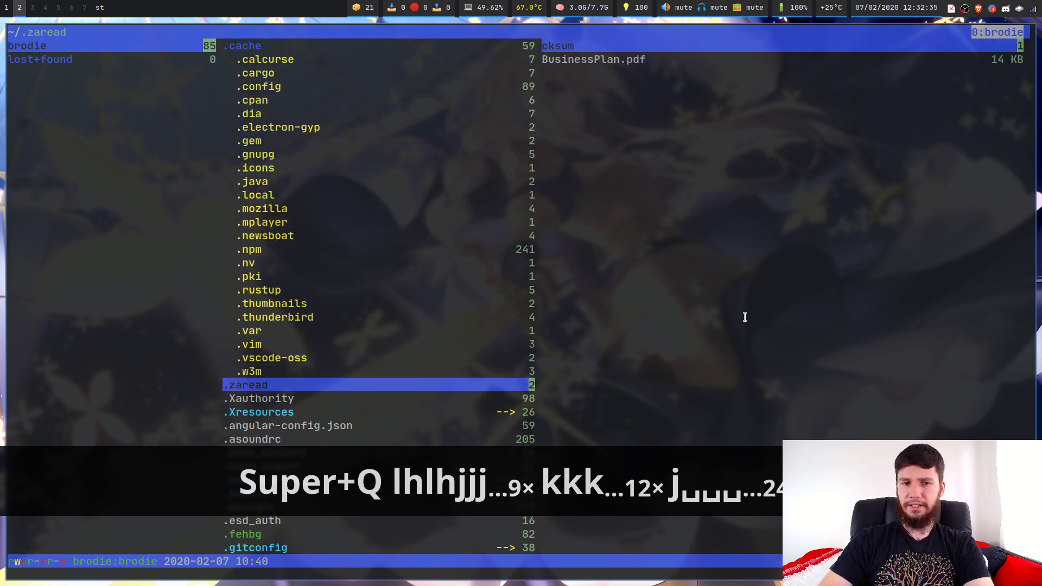
pyautogui.press('v')
pyautogui.press('v')
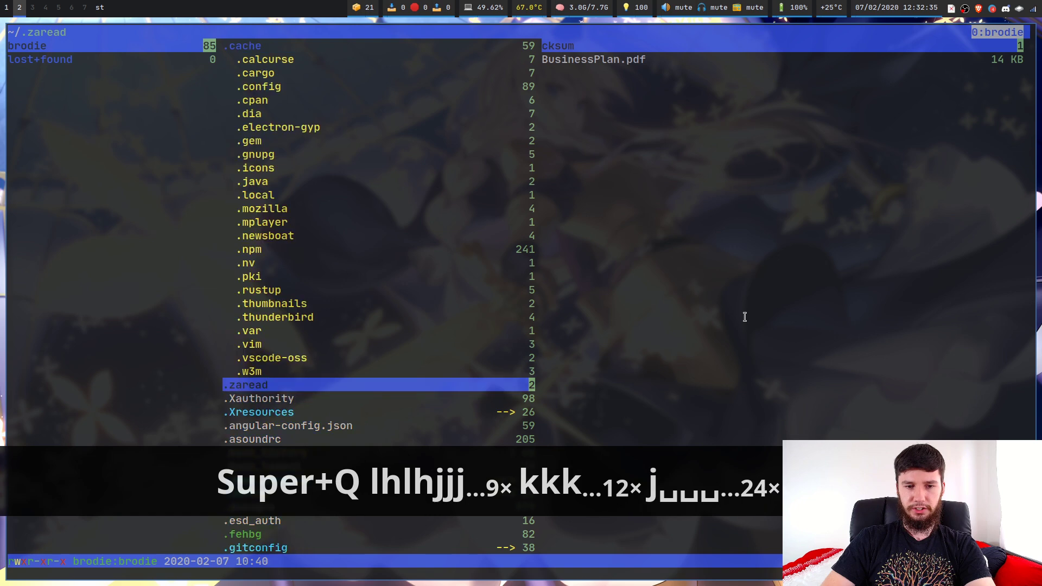
pyautogui.hotkey('shift', 'v')
# Step: Select the hidden folders from .cargo through .rustup
pyautogui.press('k')
pyautogui.press('k')
pyautogui.press('k')
pyautogui.press('k')
pyautogui.press('k')
pyautogui.press('k')
pyautogui.press('k')
pyautogui.press('k')
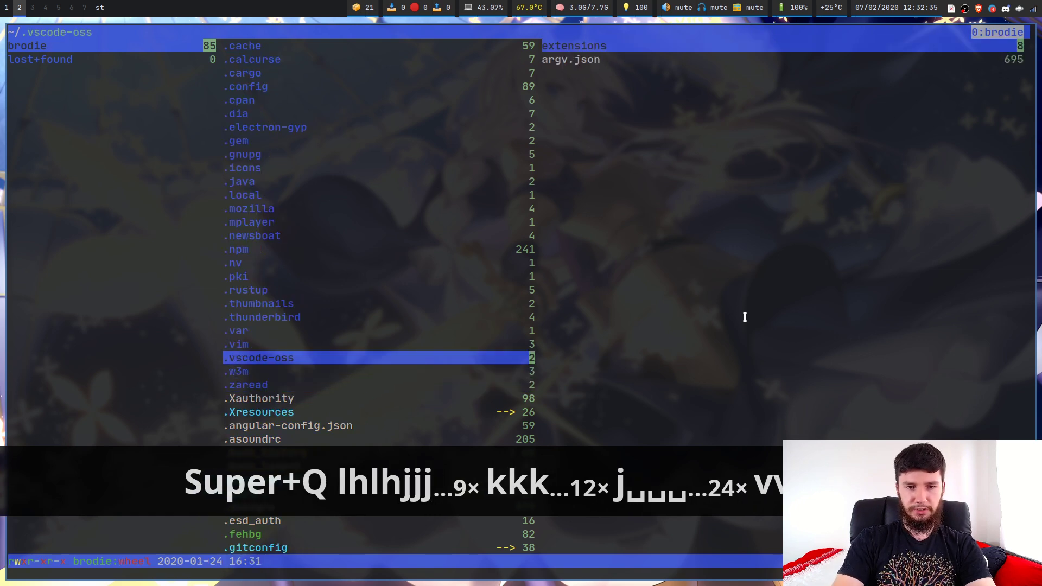
pyautogui.press('k')
pyautogui.press('k')
pyautogui.press('k')
pyautogui.press('k')
pyautogui.press('k')
pyautogui.press('k')
pyautogui.press('k')
pyautogui.press('k')
pyautogui.press('k')
pyautogui.press('k')
pyautogui.press('k')
pyautogui.press('k')
pyautogui.press('k')
pyautogui.press('k')
pyautogui.press('k')
pyautogui.press('j')
pyautogui.press('j')
pyautogui.press('j')
pyautogui.press('j')
pyautogui.press('j')
pyautogui.press('j')
pyautogui.press('j')
pyautogui.press('j')
pyautogui.press('j')
pyautogui.press('j')
pyautogui.press('j')
pyautogui.press('j')
pyautogui.press('j')
pyautogui.press('j')
pyautogui.press('j')
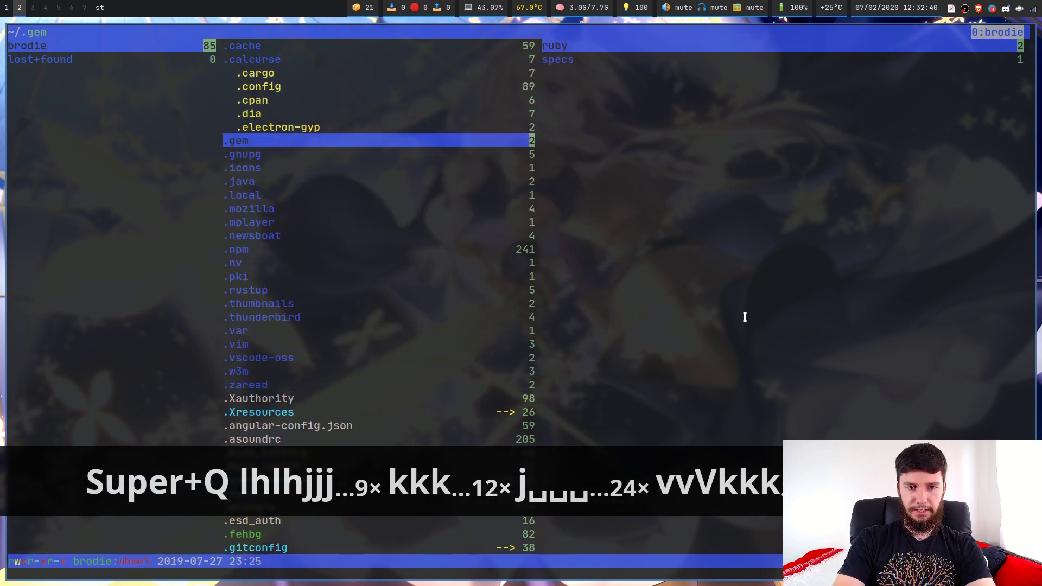
pyautogui.press('j')
pyautogui.press('j')
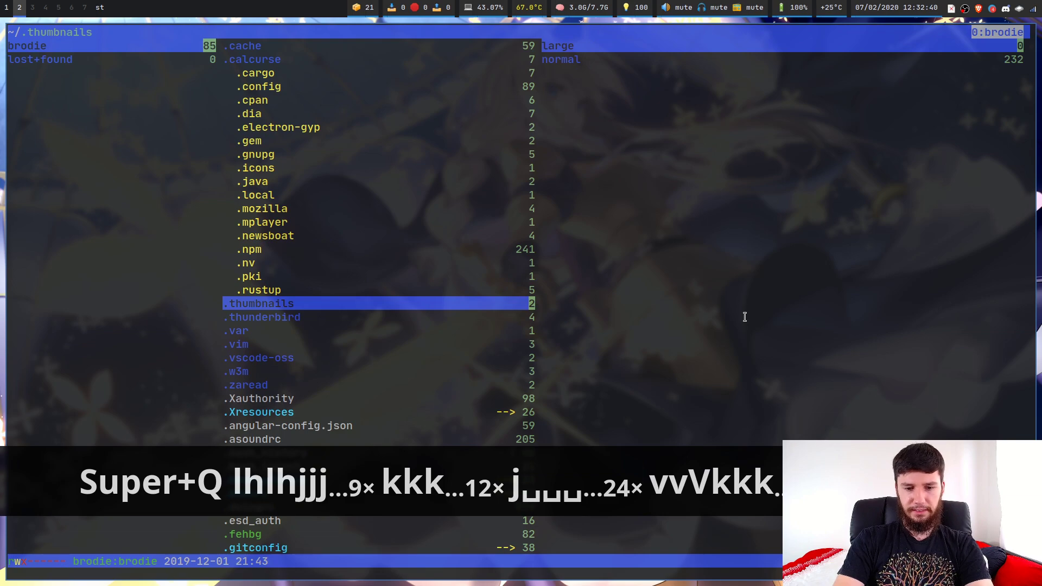
# Step: In the browser, scroll the hunter README down to the keybindings and open find in page
pyautogui.press('super+j')
pyautogui.scroll(-15, 624, 243)
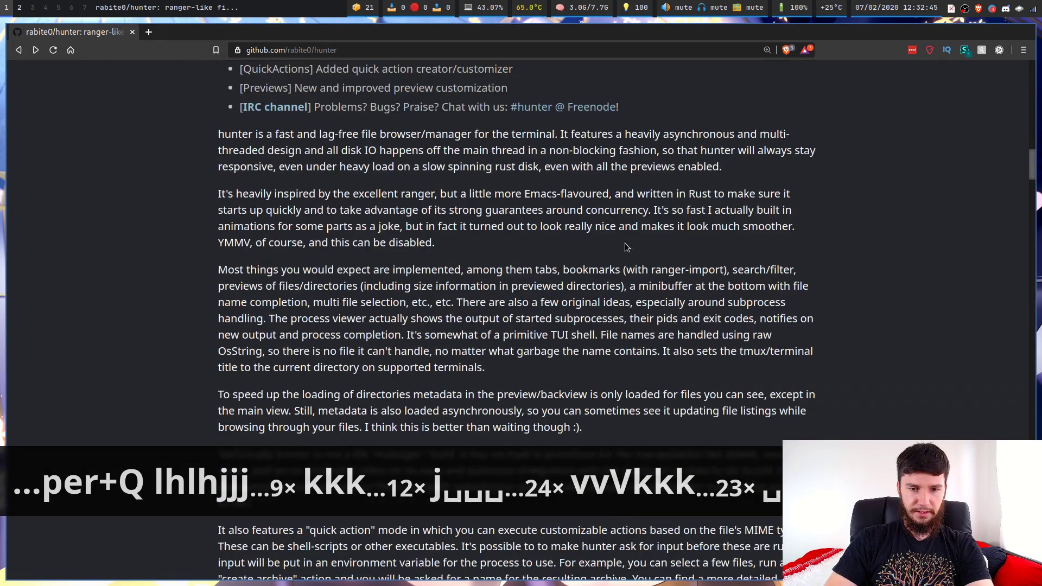
pyautogui.scroll(-20, 625, 243)
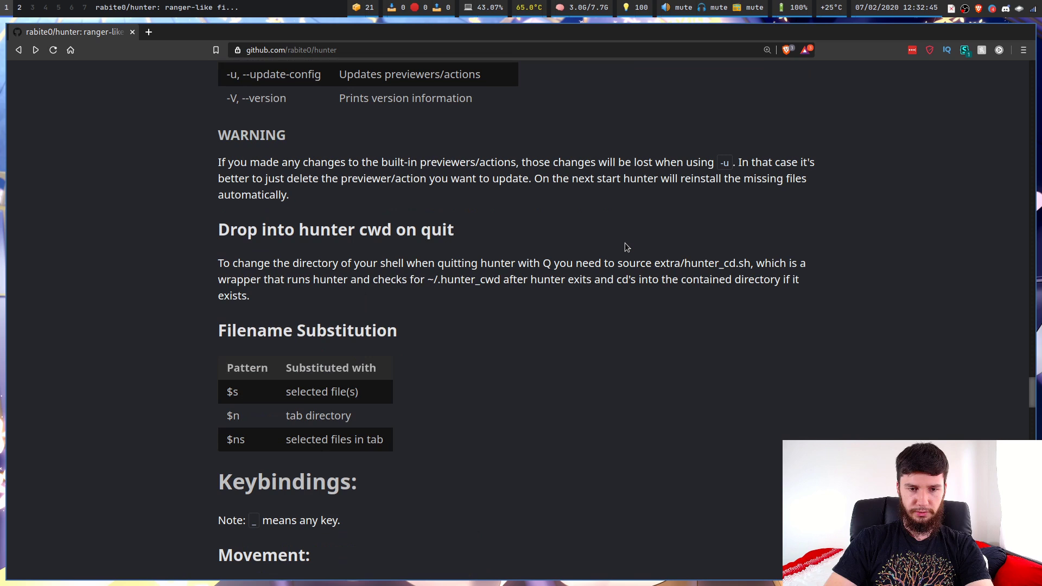
pyautogui.scroll(-4, 625, 243)
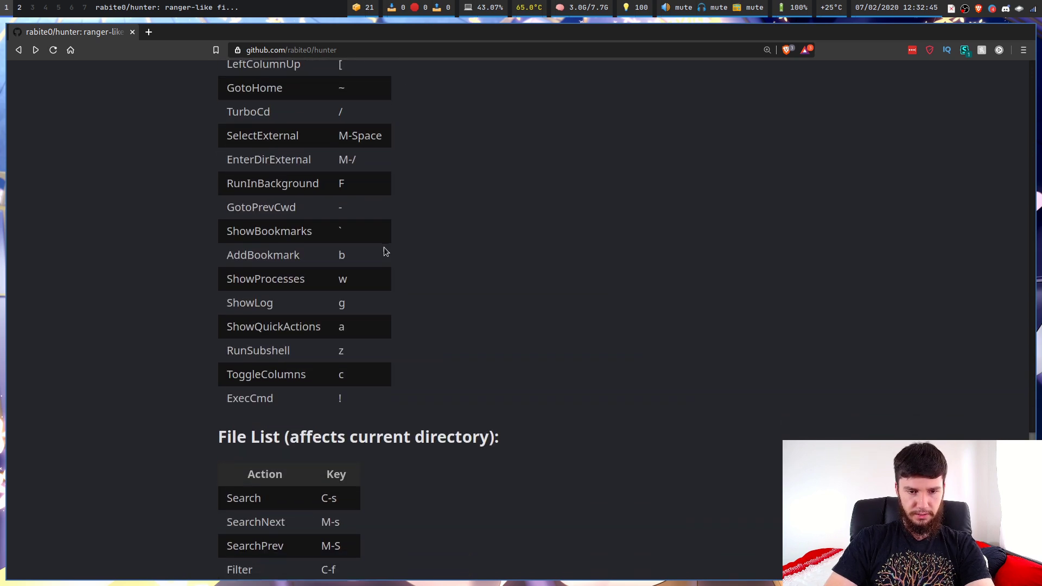
pyautogui.hotkey('ctrl', 'f')
# Step: Search the README for 'Filter', then return to hunter
pyautogui.write('Filt')
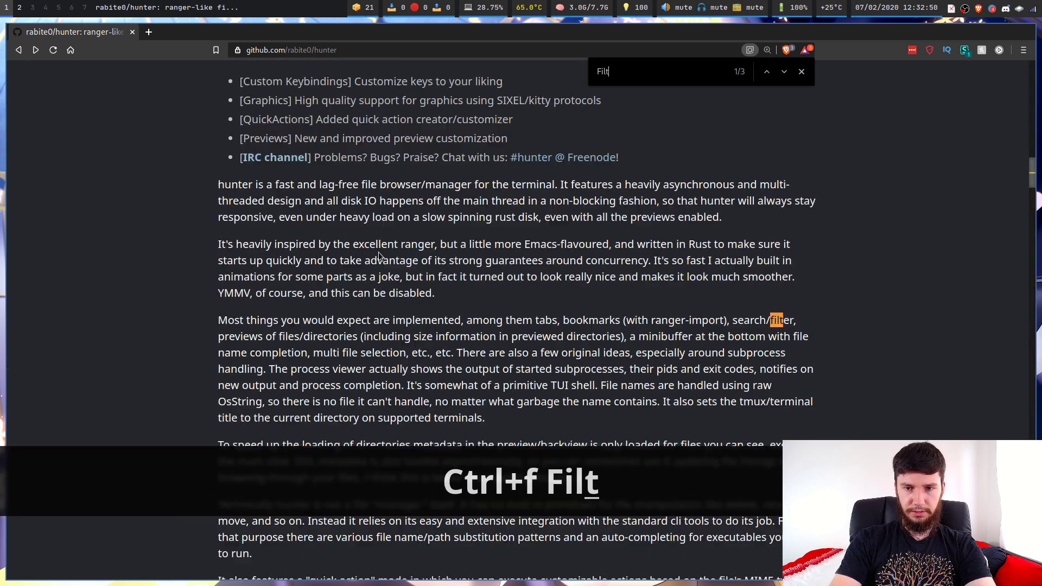
pyautogui.write('er')
pyautogui.press('Return')
pyautogui.press('super+2')
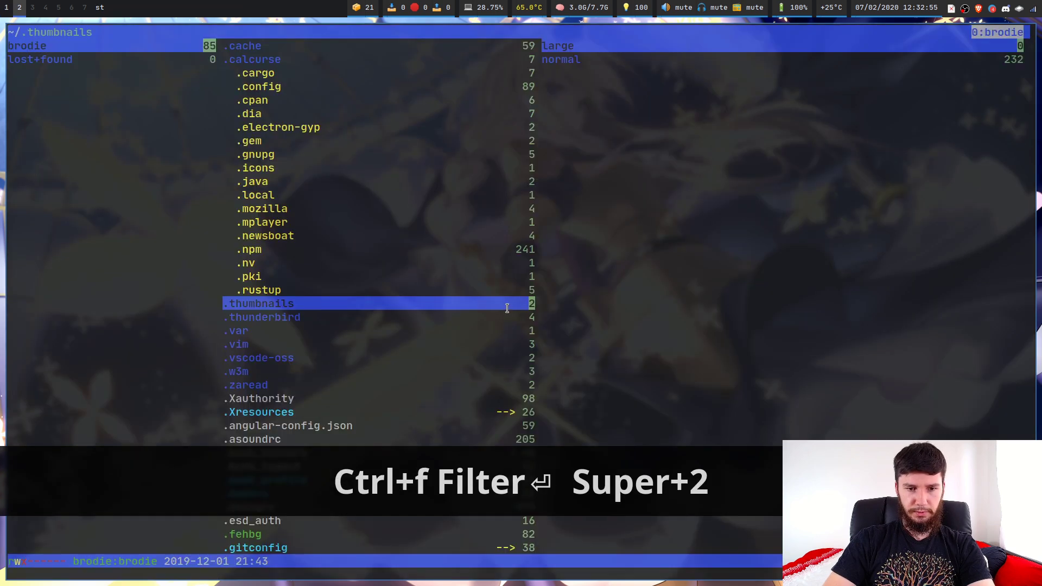
# Step: Show only the selected folders, show all entries again, and clear the selection
pyautogui.hotkey('alt', 'v')
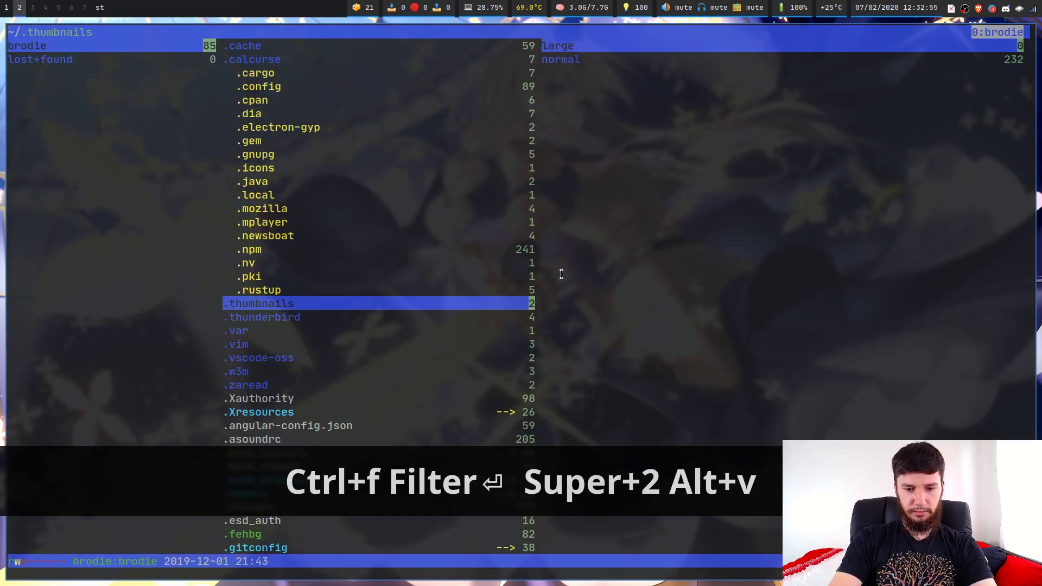
pyautogui.hotkey('alt', 'f')
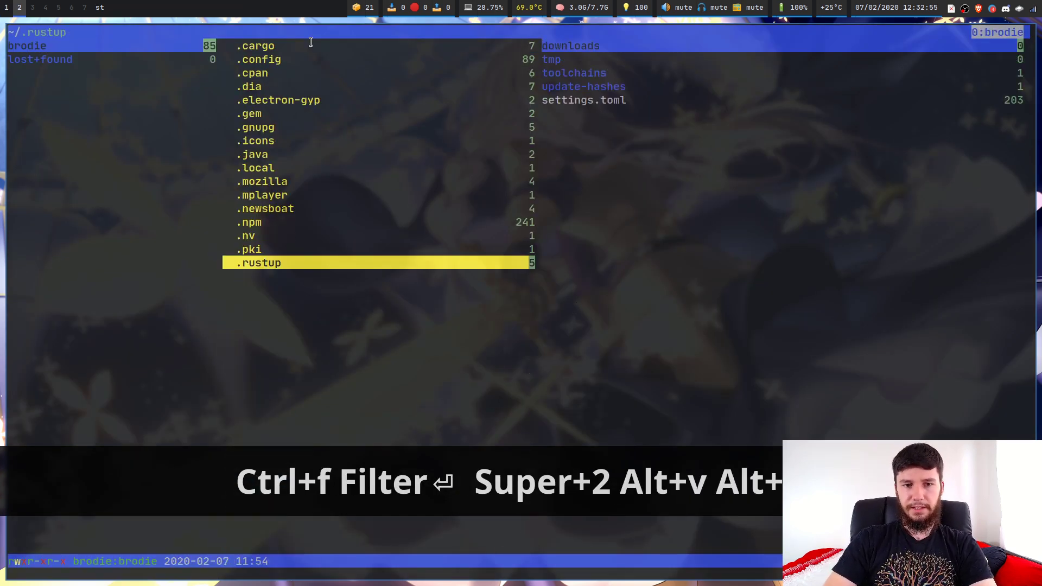
pyautogui.hotkey('alt', 'shift', 'v')
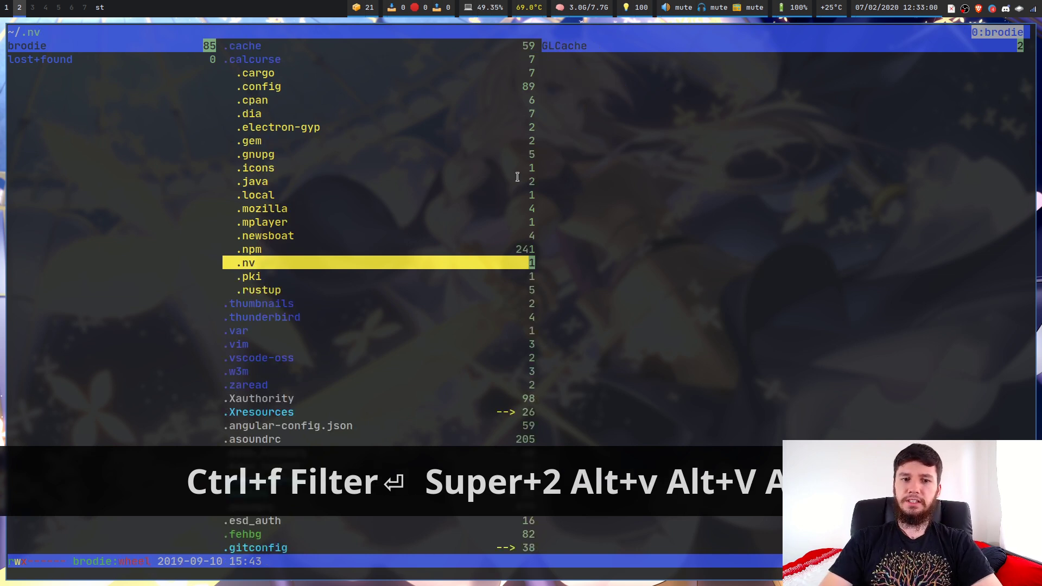
pyautogui.press('Up')
pyautogui.press('Up')
pyautogui.press('Up')
pyautogui.press('Up')
pyautogui.hotkey('alt', 'v')
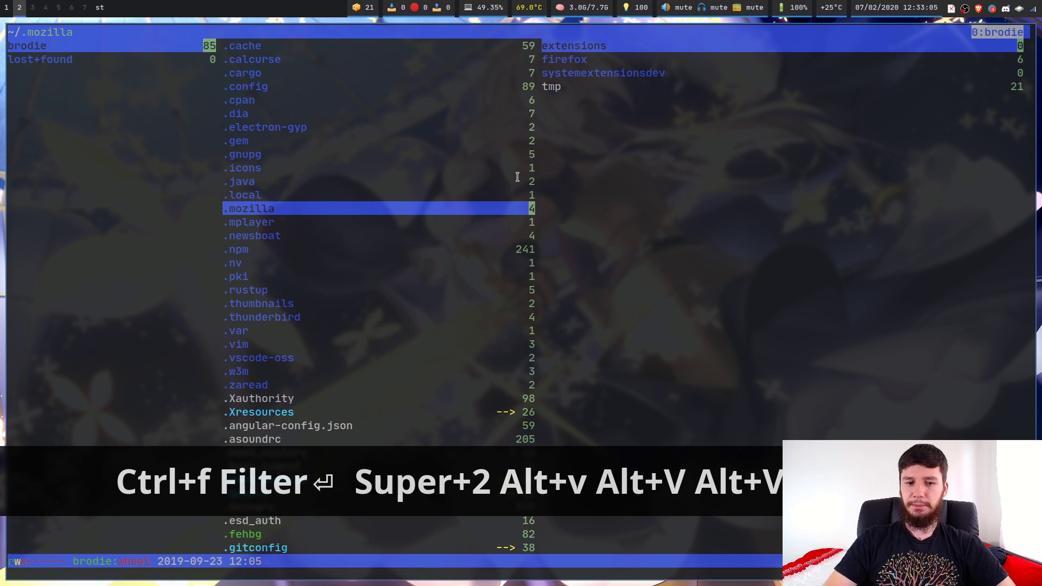
# Step: Sort the home-directory listing by modification time
pyautogui.press('k')
pyautogui.press('k')
pyautogui.press('s')
pyautogui.press('s')
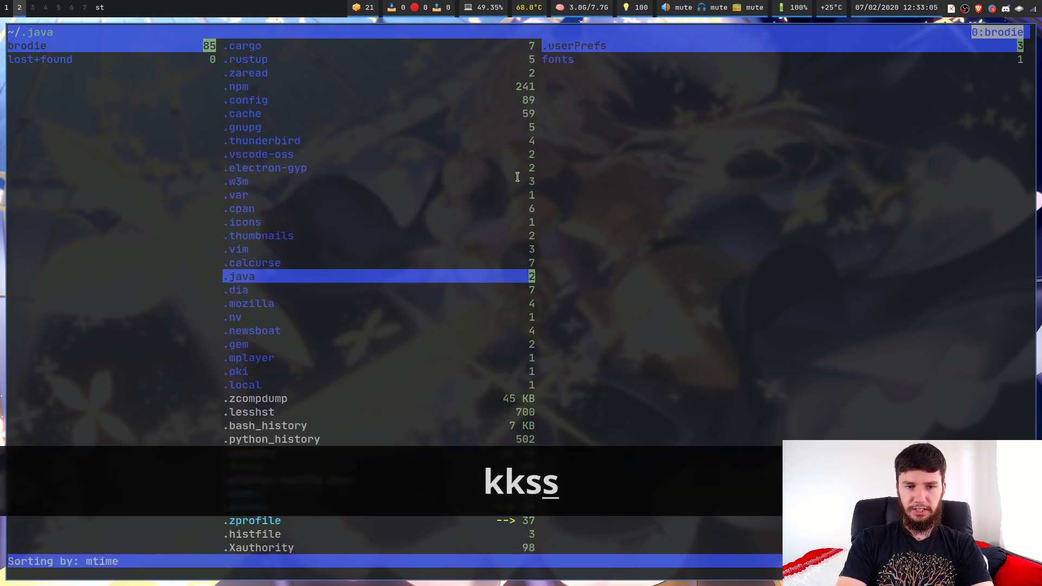
pyautogui.press('s')
pyautogui.press('s')
pyautogui.press('s')
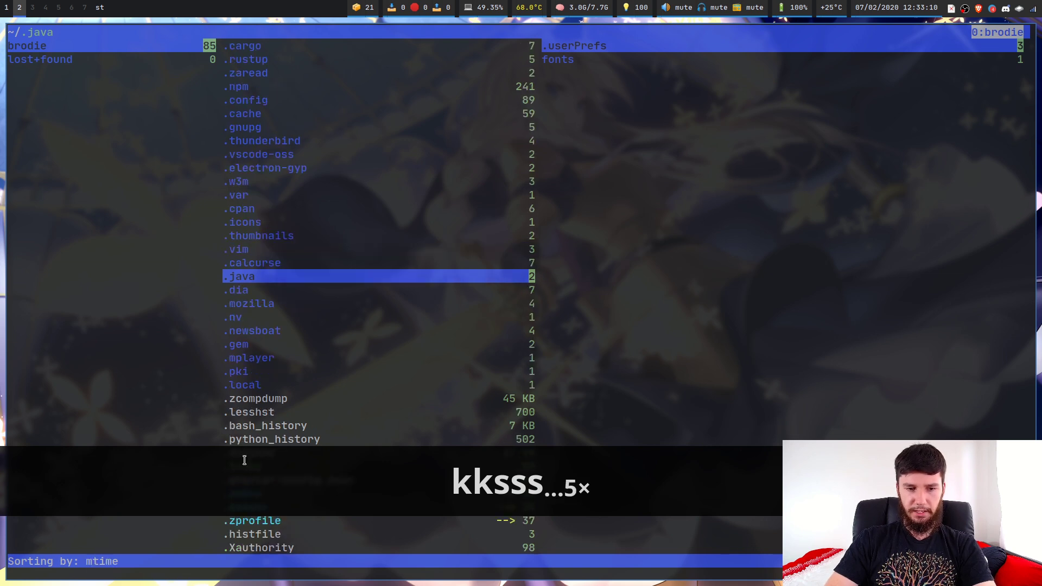
pyautogui.hotkey('shift', 's')
pyautogui.hotkey('shift', 's')
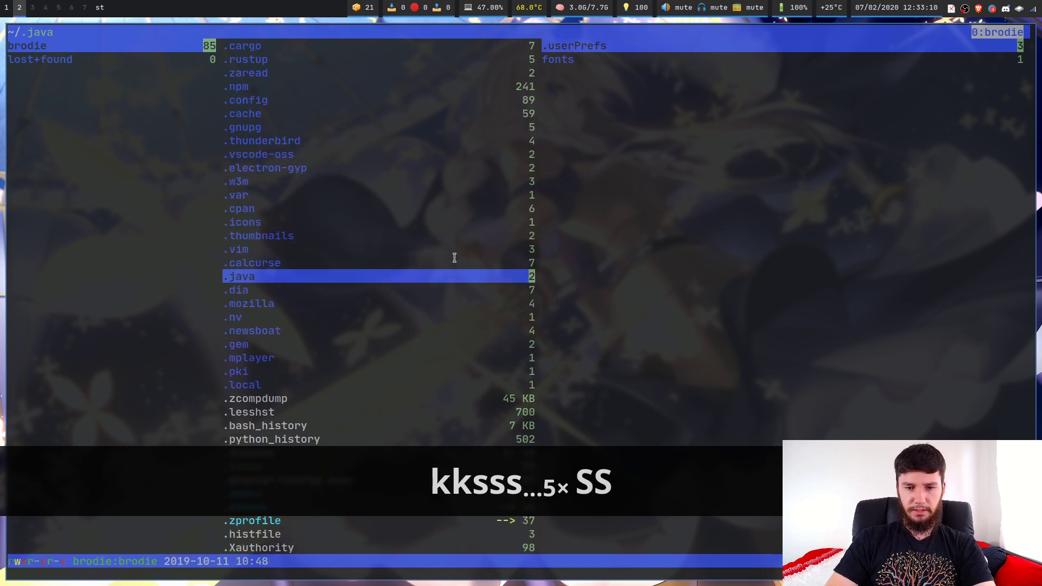
# Step: Reverse the mtime sort order of the home listing with r
pyautogui.press('super+1')
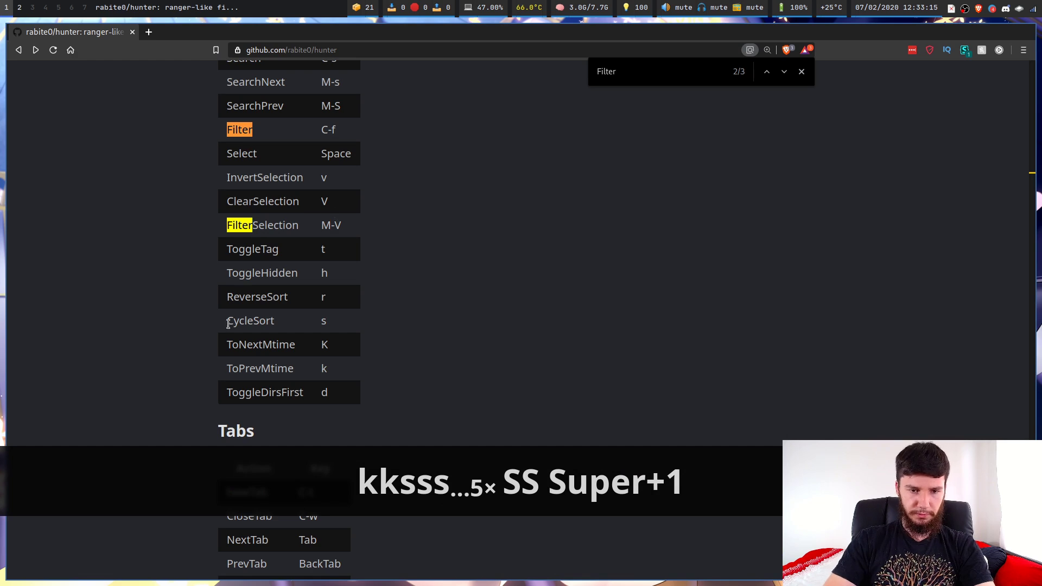
pyautogui.press('super+2')
pyautogui.press('r')
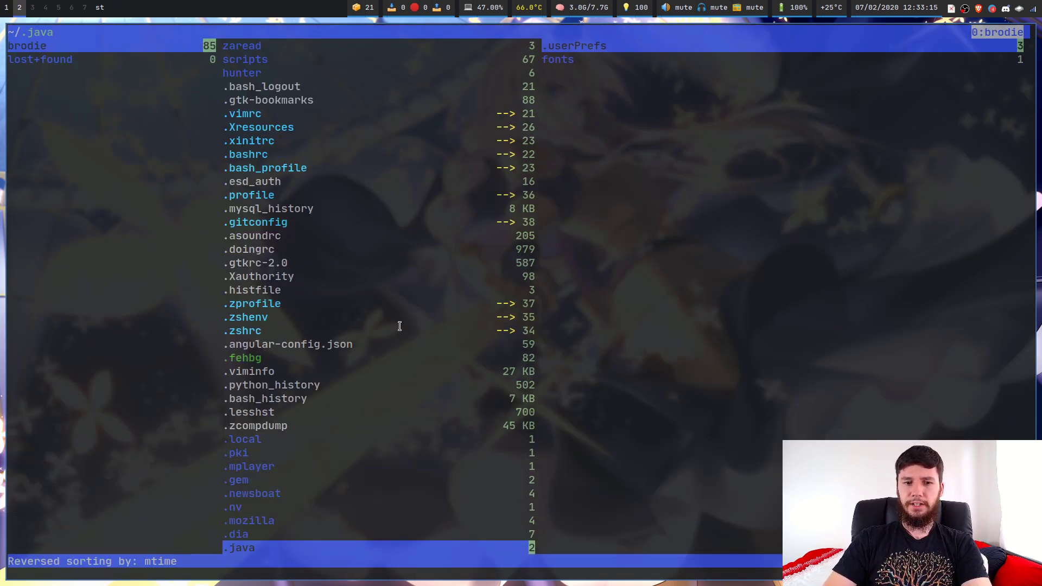
pyautogui.press('r')
pyautogui.press('r')
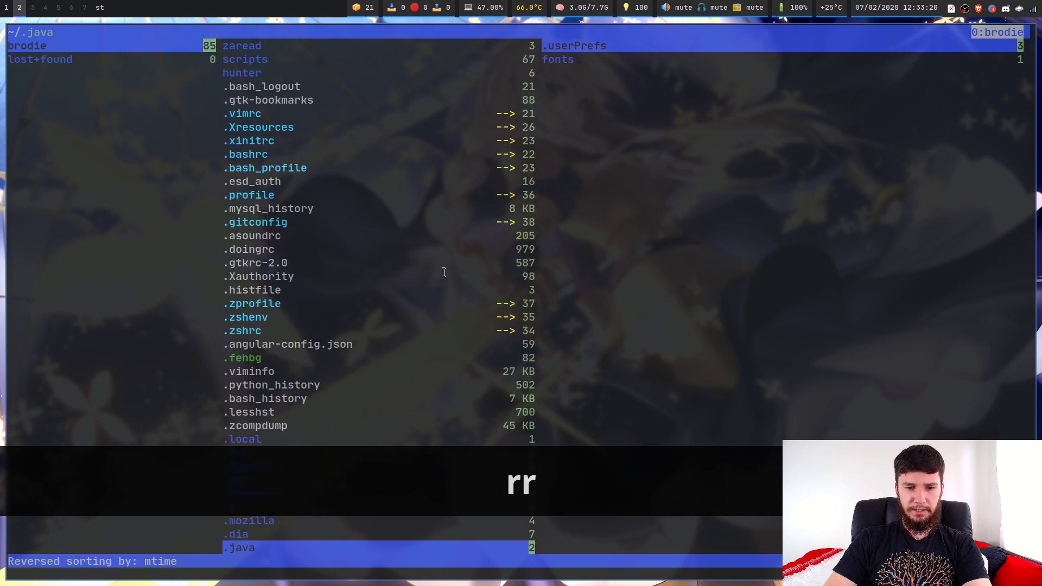
pyautogui.press('r')
pyautogui.press('r')
pyautogui.press('r')
pyautogui.press('r')
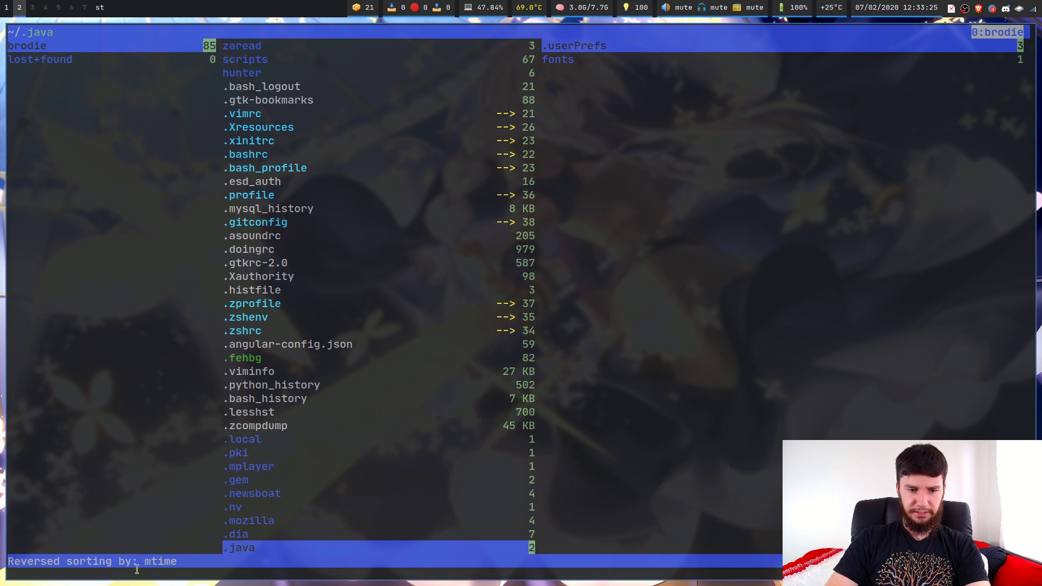
# Step: Preview the .java folder and move through the dotfiles, settling on .calcurse
pyautogui.press('super+1')
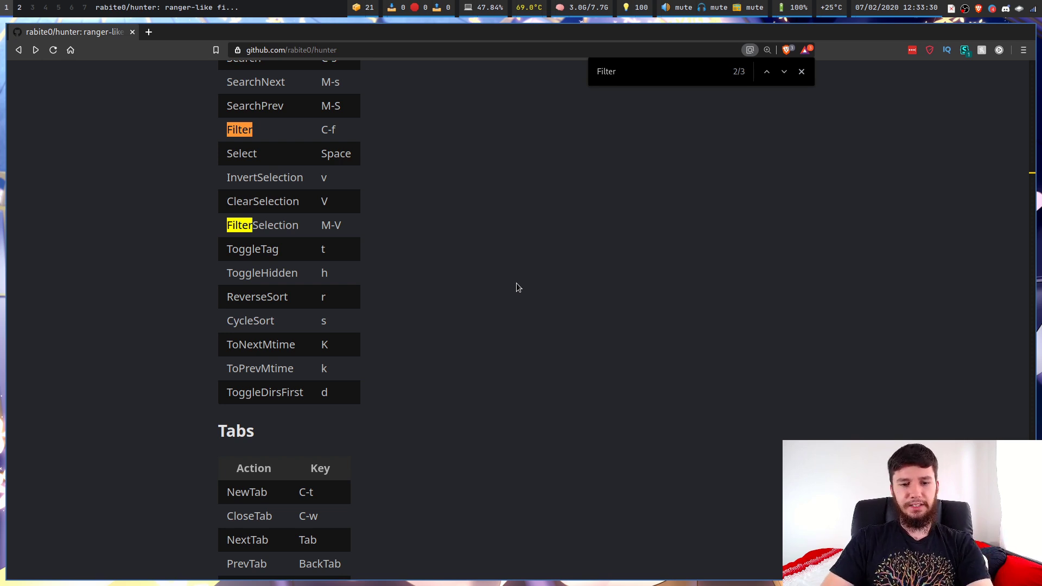
pyautogui.press('super+2')
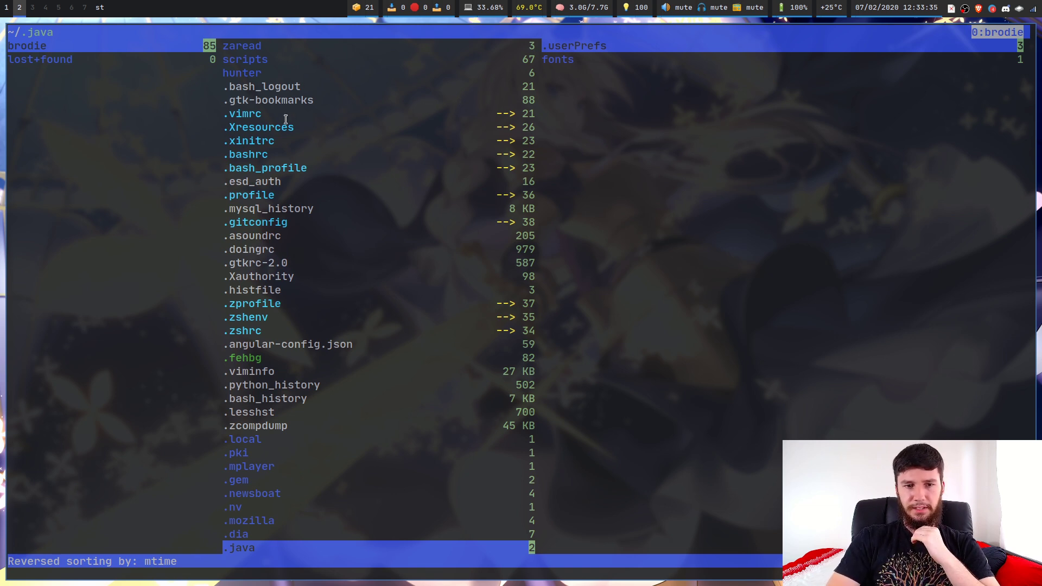
pyautogui.press('l')
pyautogui.press('h')
pyautogui.press('j')
pyautogui.press('j')
pyautogui.press('k')
pyautogui.press('k')
pyautogui.press('k')
pyautogui.press('k')
pyautogui.press('k')
pyautogui.press('k')
pyautogui.press('k')
pyautogui.press('k')
pyautogui.press('k')
pyautogui.press('k')
pyautogui.press('k')
pyautogui.press('k')
pyautogui.press('k')
pyautogui.press('k')
pyautogui.press('k')
pyautogui.press('k')
pyautogui.press('k')
pyautogui.press('k')
pyautogui.press('k')
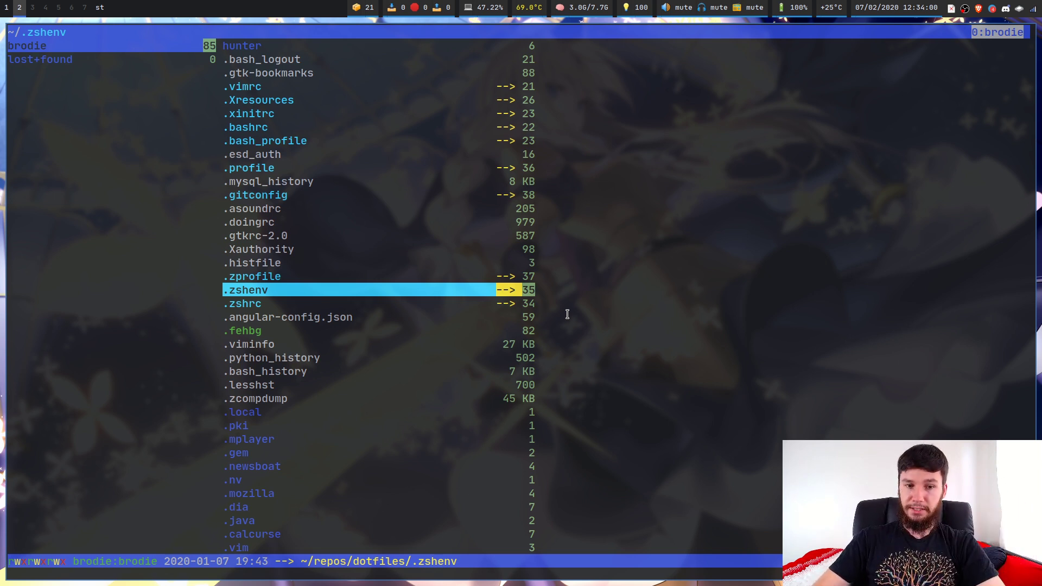
# Step: Move through the dotfiles and re-sort the listing by name
pyautogui.press('j')
pyautogui.press('j')
pyautogui.press('j')
pyautogui.press('j')
pyautogui.press('j')
pyautogui.press('j')
pyautogui.press('j')
pyautogui.press('j')
pyautogui.press('j')
pyautogui.press('j')
pyautogui.press('j')
pyautogui.press('j')
pyautogui.press('j')
pyautogui.press('j')
pyautogui.press('j')
pyautogui.press('j')
pyautogui.press('j')
pyautogui.press('j')
pyautogui.press('j')
pyautogui.press('j')
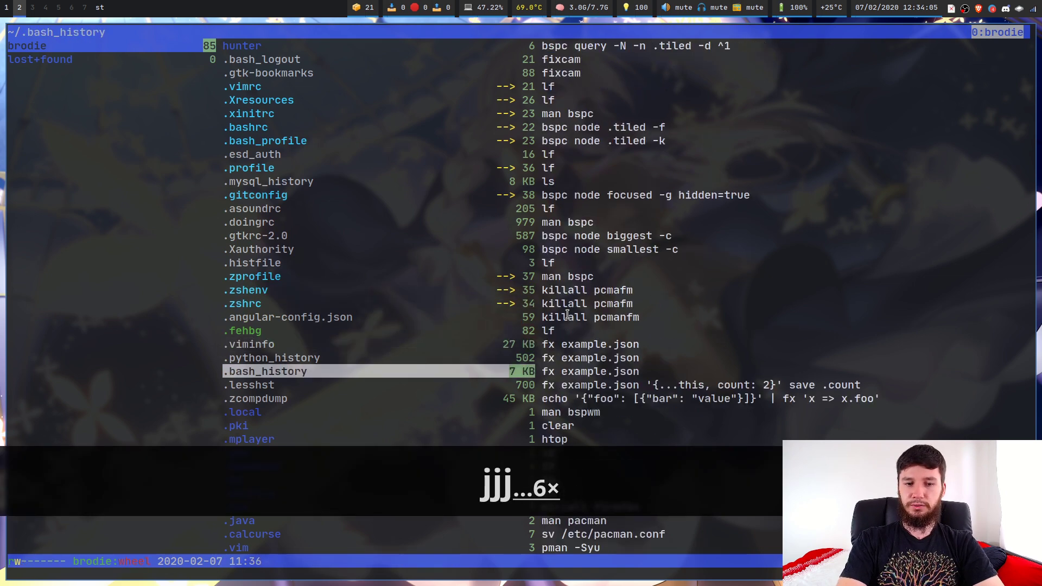
pyautogui.press('j')
pyautogui.press('j')
pyautogui.press('j')
pyautogui.press('j')
pyautogui.press('j')
pyautogui.press('j')
pyautogui.press('j')
pyautogui.press('j')
pyautogui.press('k')
pyautogui.press('k')
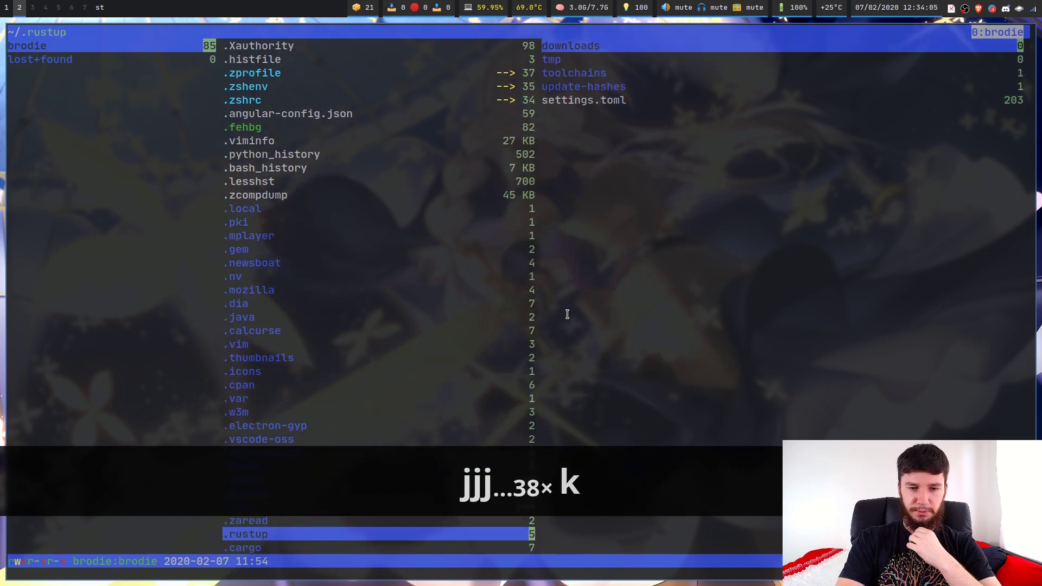
pyautogui.press('j')
pyautogui.press('j')
# Step: Enter the pictures folder, whose image preview fails with a not-found error
pyautogui.press('j')
pyautogui.press('j')
pyautogui.press('j')
pyautogui.press('j')
pyautogui.press('j')
pyautogui.press('j')
pyautogui.press('j')
pyautogui.press('j')
pyautogui.press('j')
pyautogui.press('j')
pyautogui.press('j')
pyautogui.press('j')
pyautogui.press('j')
pyautogui.press('j')
pyautogui.press('j')
pyautogui.press('j')
pyautogui.press('j')
pyautogui.press('k')
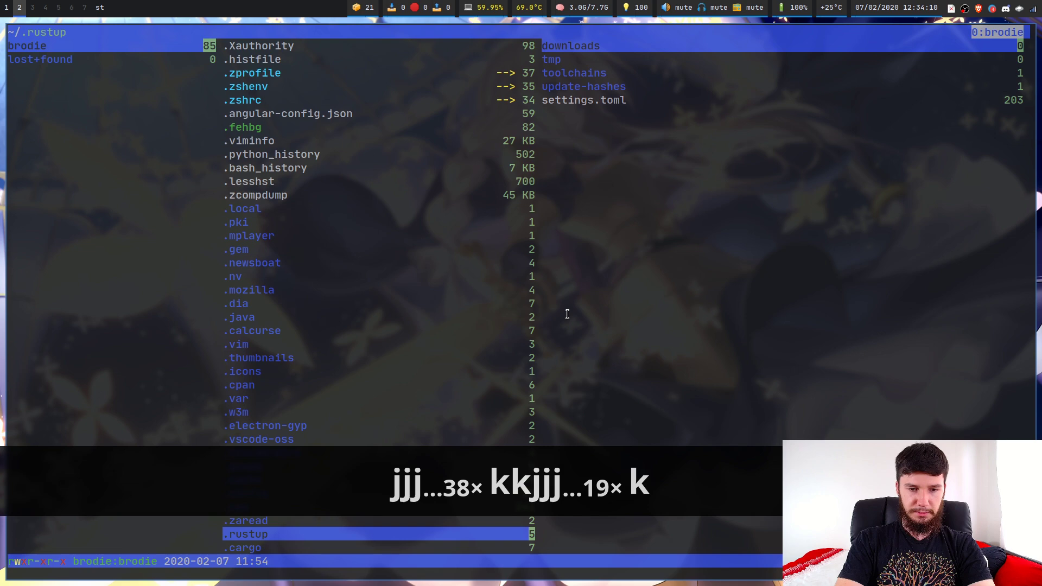
pyautogui.press('k')
pyautogui.press('k')
pyautogui.press('k')
pyautogui.press('k')
pyautogui.press('k')
pyautogui.press('k')
pyautogui.press('k')
pyautogui.press('s')
pyautogui.press('k')
pyautogui.press('k')
pyautogui.press('k')
pyautogui.press('k')
pyautogui.press('k')
pyautogui.press('k')
pyautogui.press('k')
pyautogui.press('k')
pyautogui.press('k')
pyautogui.press('k')
pyautogui.press('k')
pyautogui.press('k')
pyautogui.press('k')
pyautogui.press('k')
pyautogui.press('k')
pyautogui.press('k')
pyautogui.press('k')
pyautogui.press('k')
pyautogui.press('k')
pyautogui.press('k')
pyautogui.press('j')
pyautogui.press('j')
pyautogui.press('j')
pyautogui.press('j')
pyautogui.press('j')
pyautogui.press('j')
pyautogui.press('j')
pyautogui.press('j')
pyautogui.press('j')
pyautogui.press('l')
pyautogui.press('j')
pyautogui.press('j')
pyautogui.press('j')
pyautogui.press('j')
pyautogui.press('j')
pyautogui.press('j')
pyautogui.press('j')
pyautogui.press('j')
pyautogui.press('j')
pyautogui.press('j')
pyautogui.press('j')
pyautogui.press('j')
pyautogui.press('j')
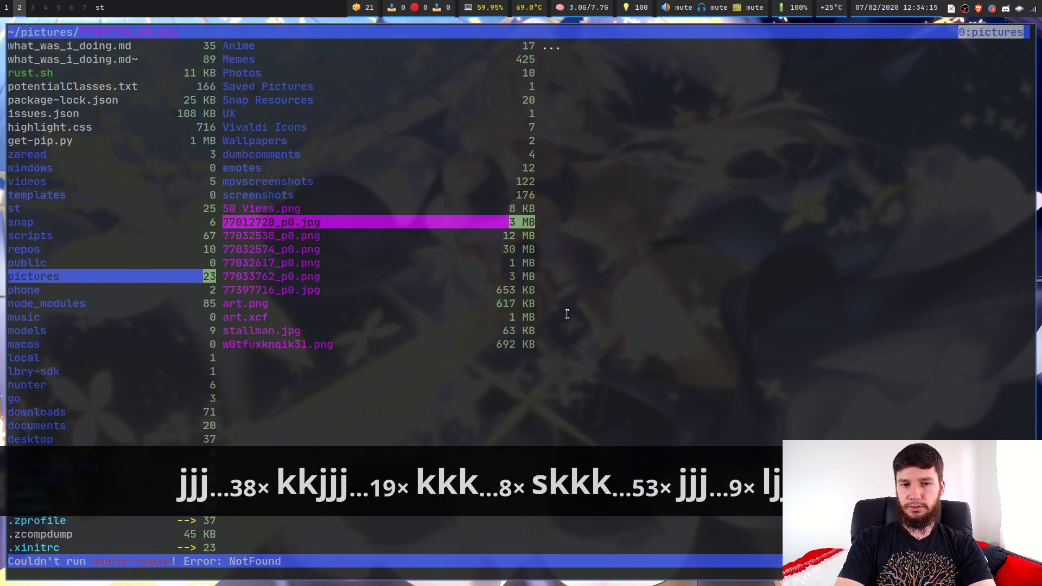
pyautogui.press('j')
pyautogui.press('k')
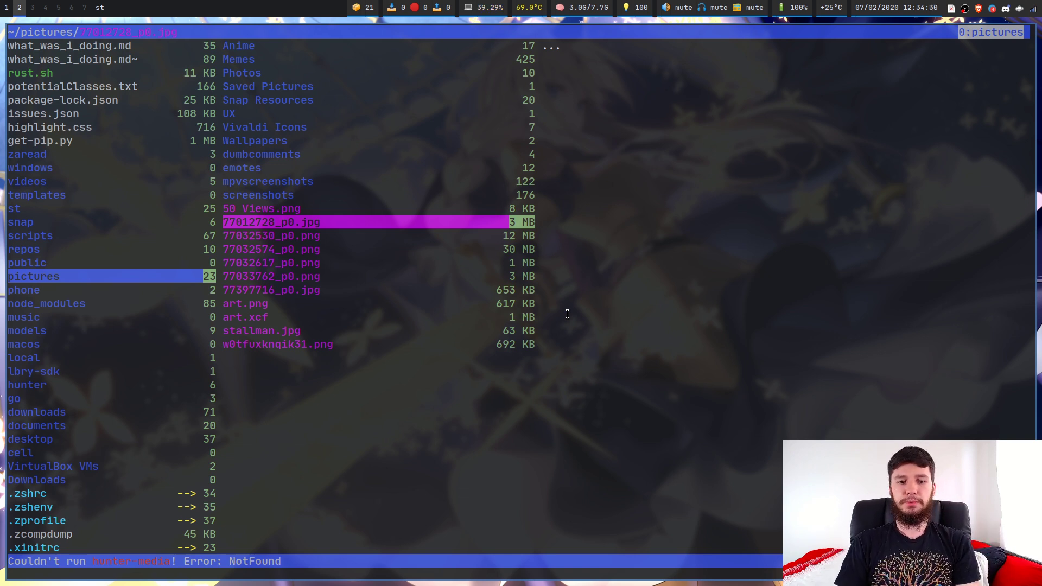
# Step: Switch to the browser and quit screenkey from its tray menu
pyautogui.press('super+1')
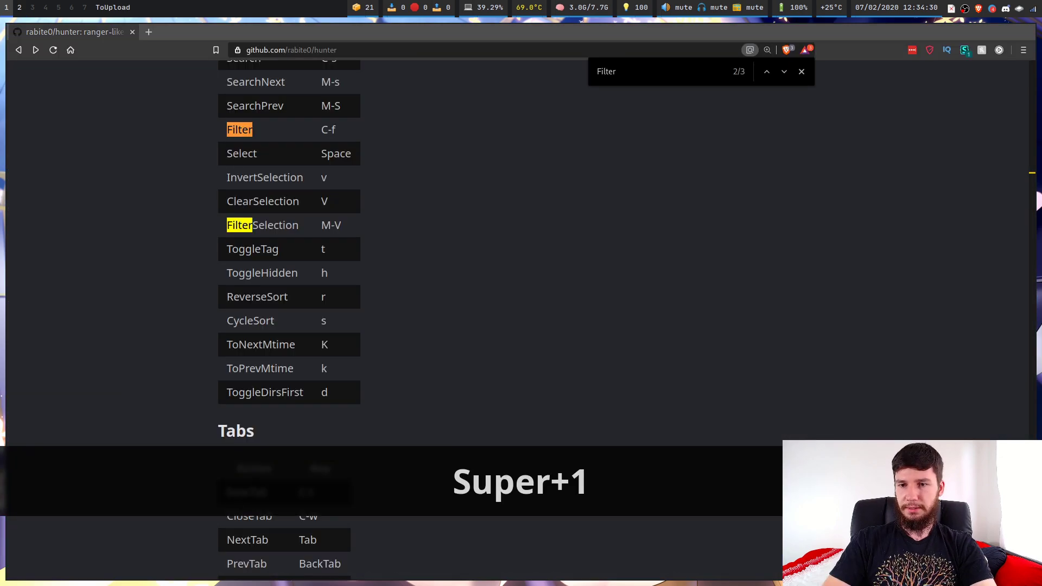
pyautogui.click(952, 8)
pyautogui.click(958, 71)
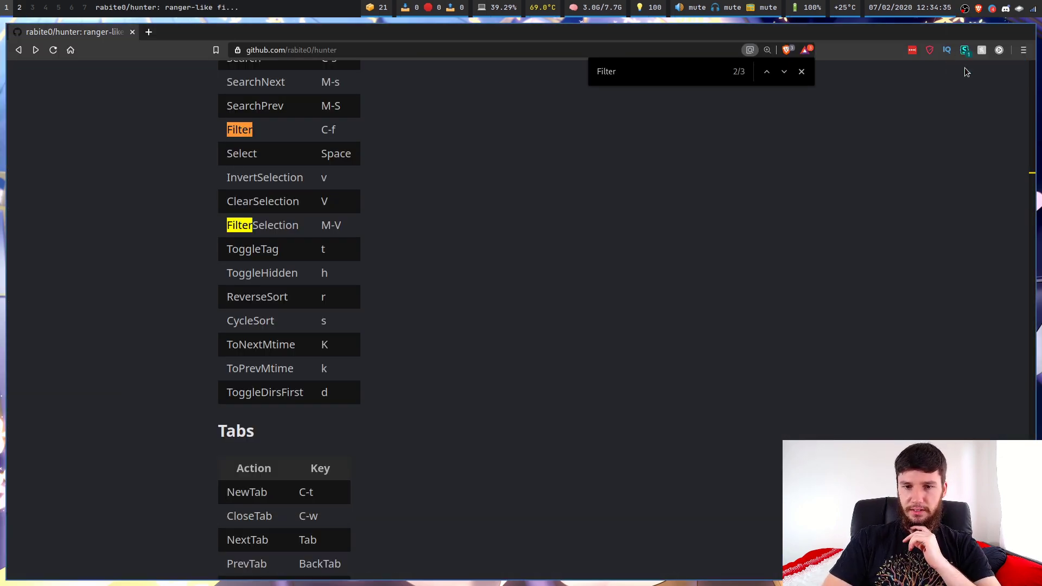
# Step: Scroll the README to its build-from-source and Configuration sections
pyautogui.scroll(15, 814, 159)
pyautogui.scroll(20, 814, 159)
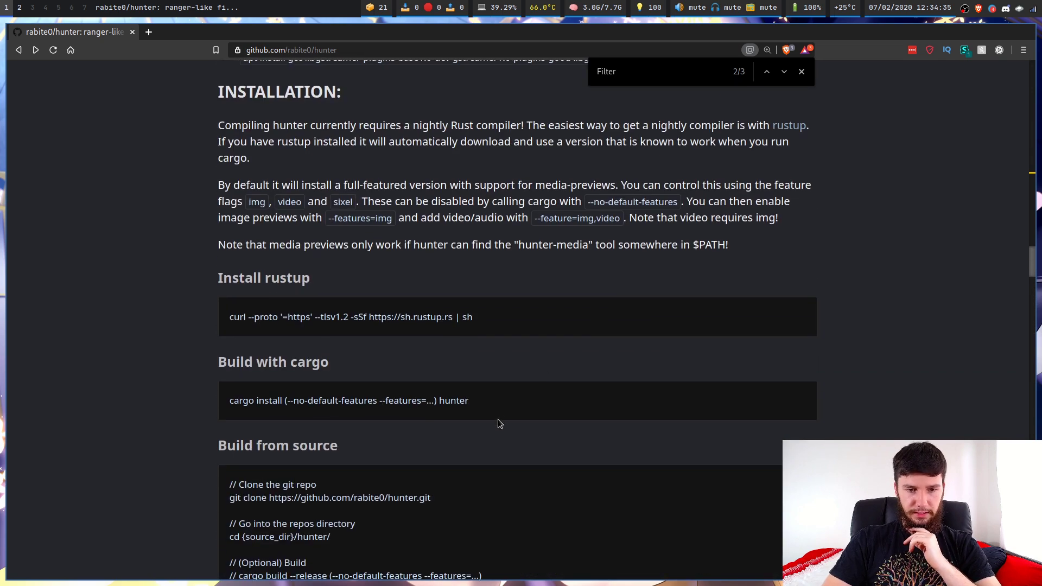
pyautogui.scroll(-4, 411, 357)
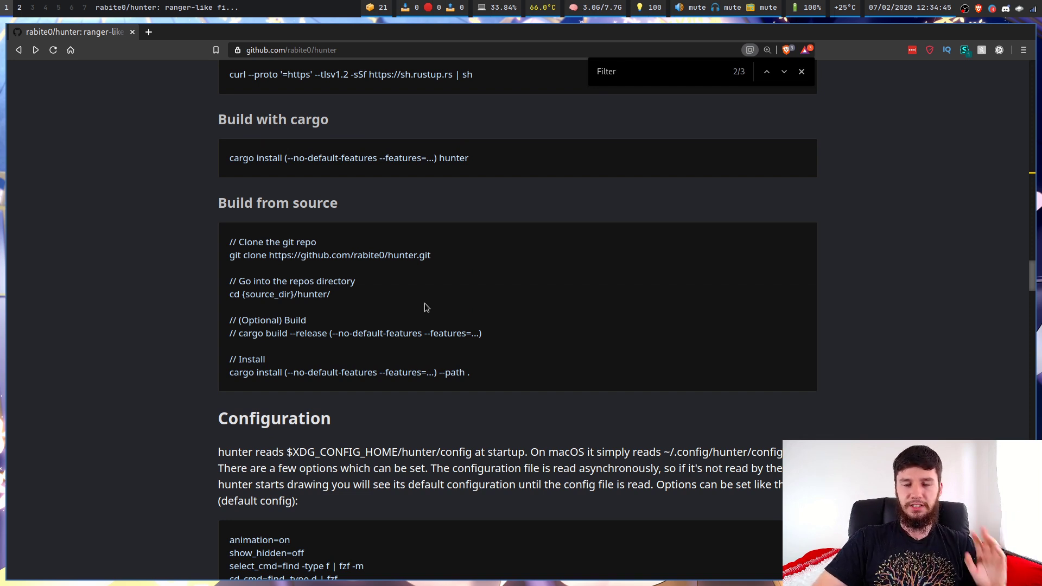
# Step: Close the Filter find bar and scroll up to the screenshot of hunter previewing bird.jpg
pyautogui.click(802, 72)
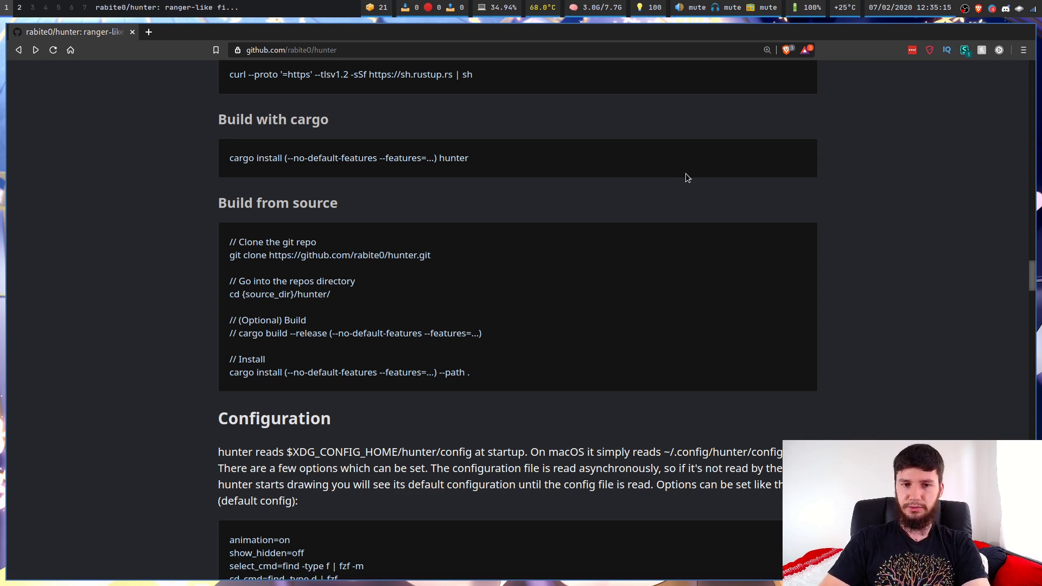
pyautogui.scroll(3, 686, 173)
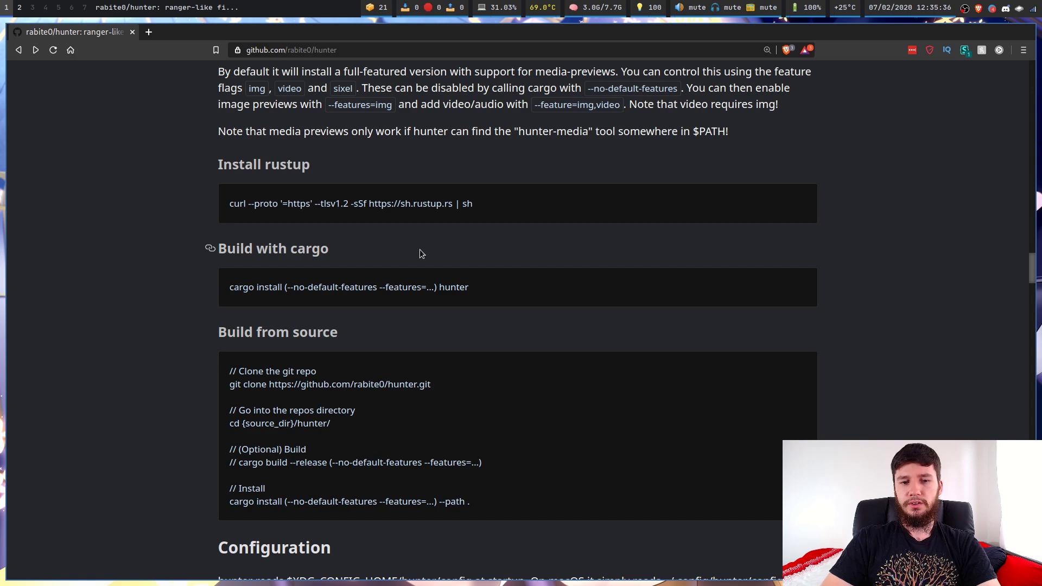
pyautogui.scroll(15, 422, 250)
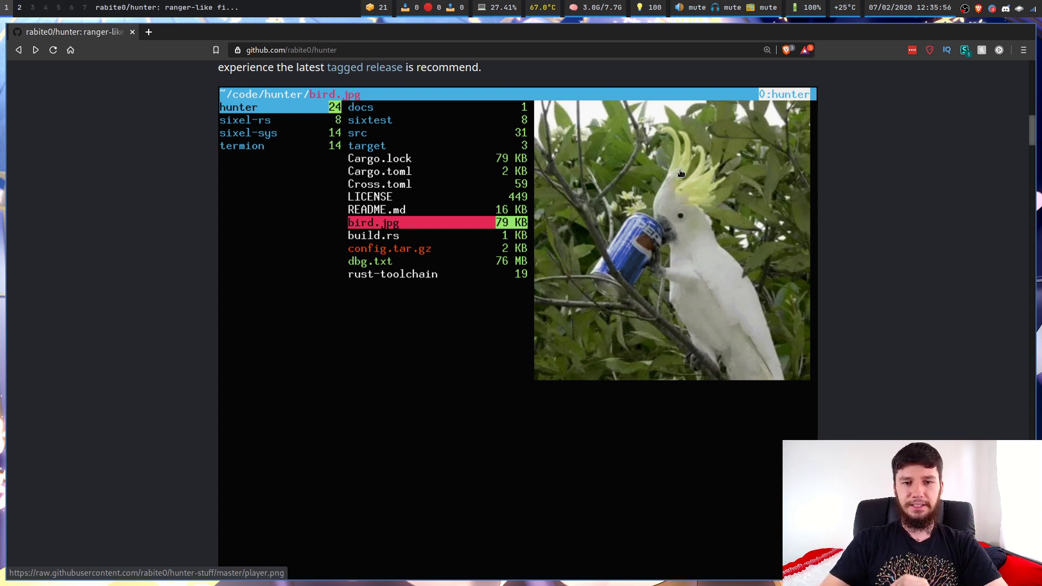
# Step: View the kitty-fix branch from the branch menu, then go back to master's file list
pyautogui.scroll(3, 676, 190)
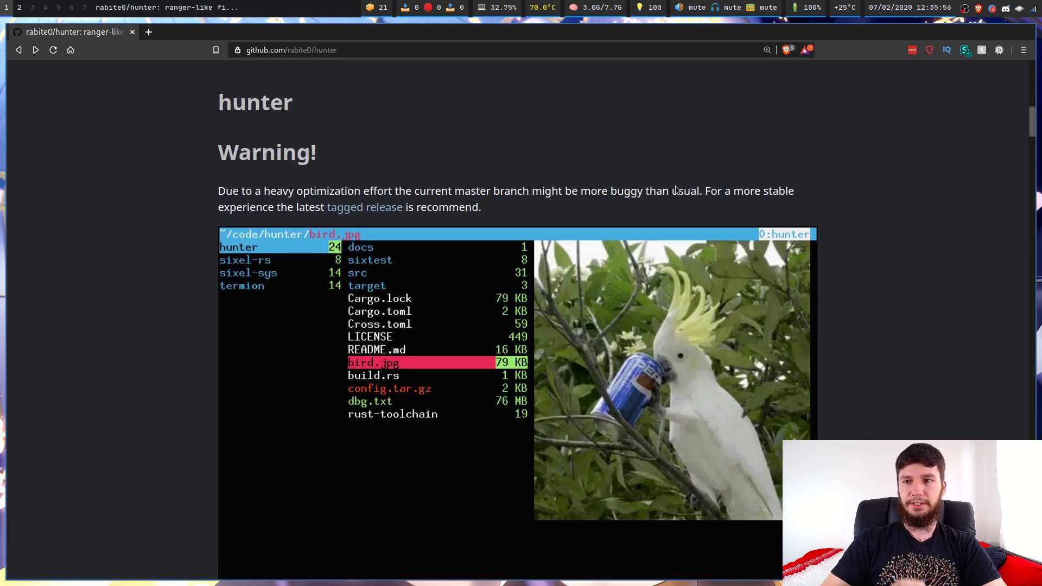
pyautogui.scroll(-3, 676, 190)
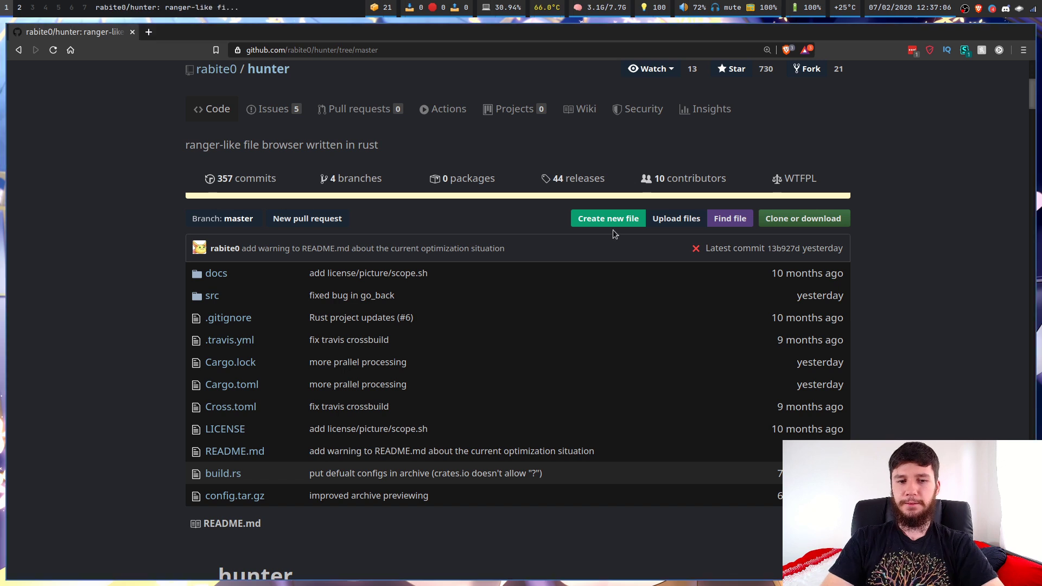
pyautogui.click(232, 220)
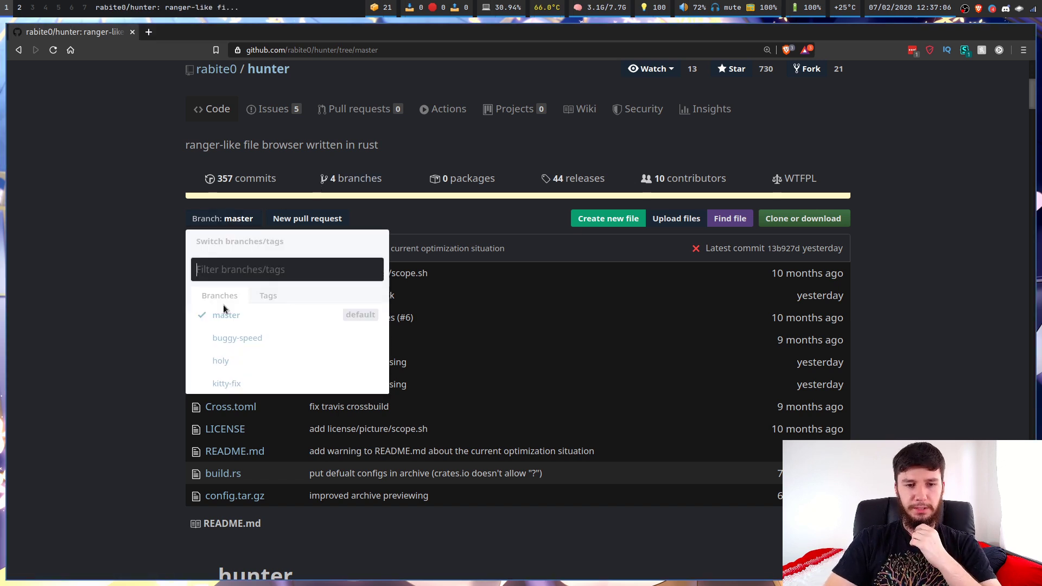
pyautogui.click(242, 385)
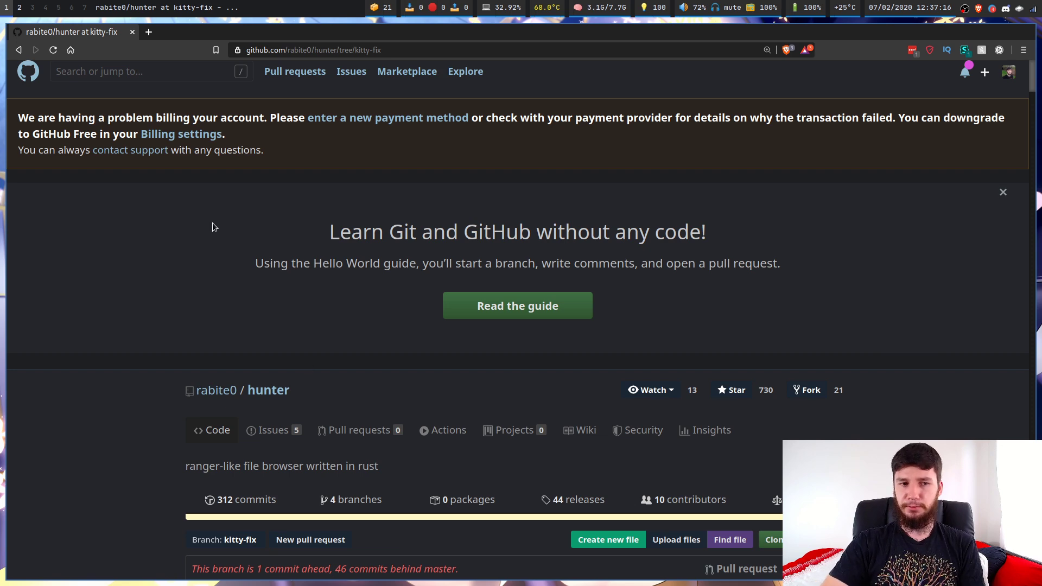
pyautogui.click(19, 50)
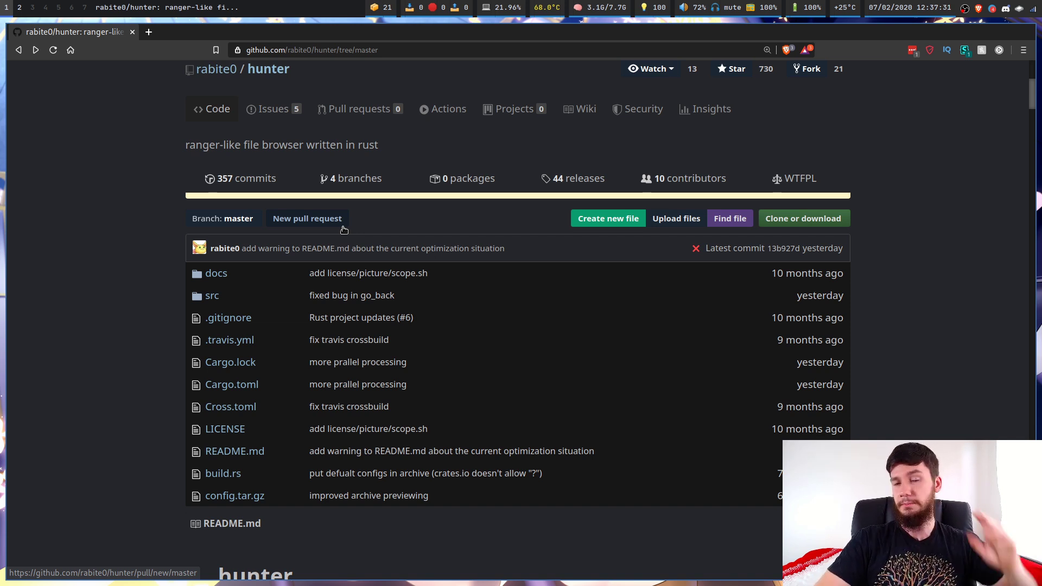
# Step: Scroll the README down to the Keybindings section's Movement table
pyautogui.scroll(-9, 343, 230)
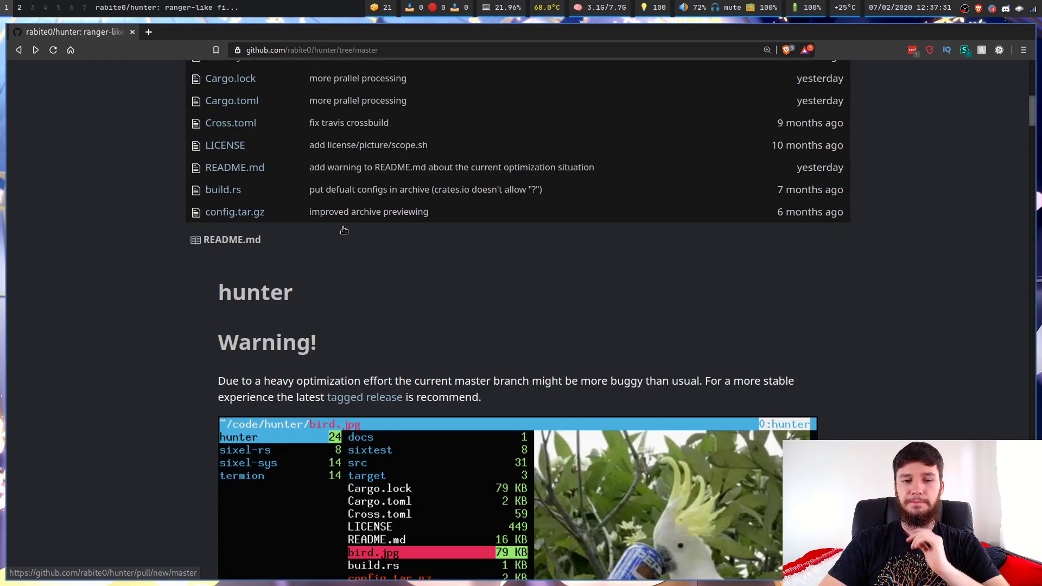
pyautogui.scroll(-20, 343, 229)
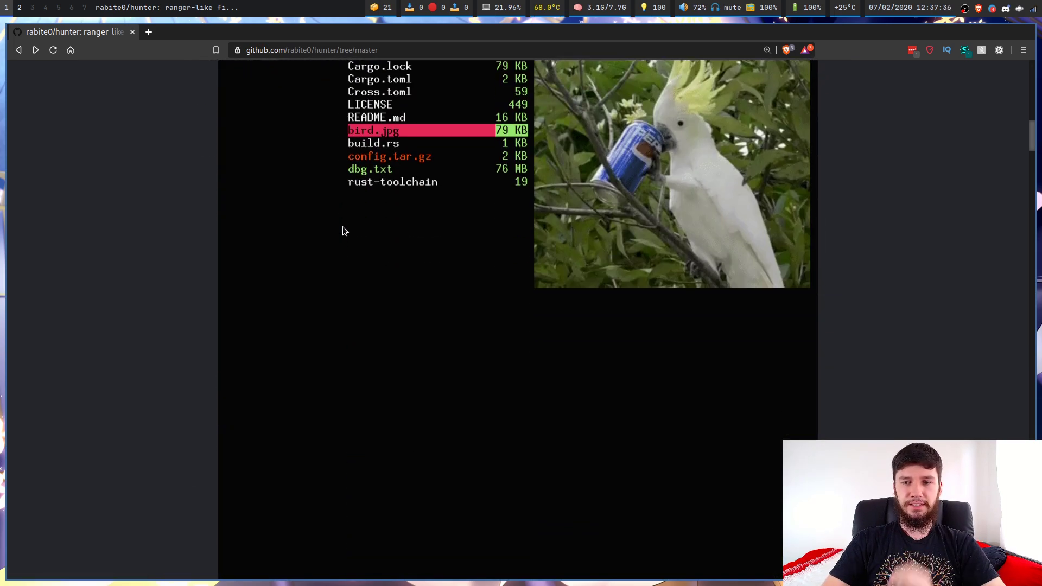
pyautogui.scroll(-20, 343, 226)
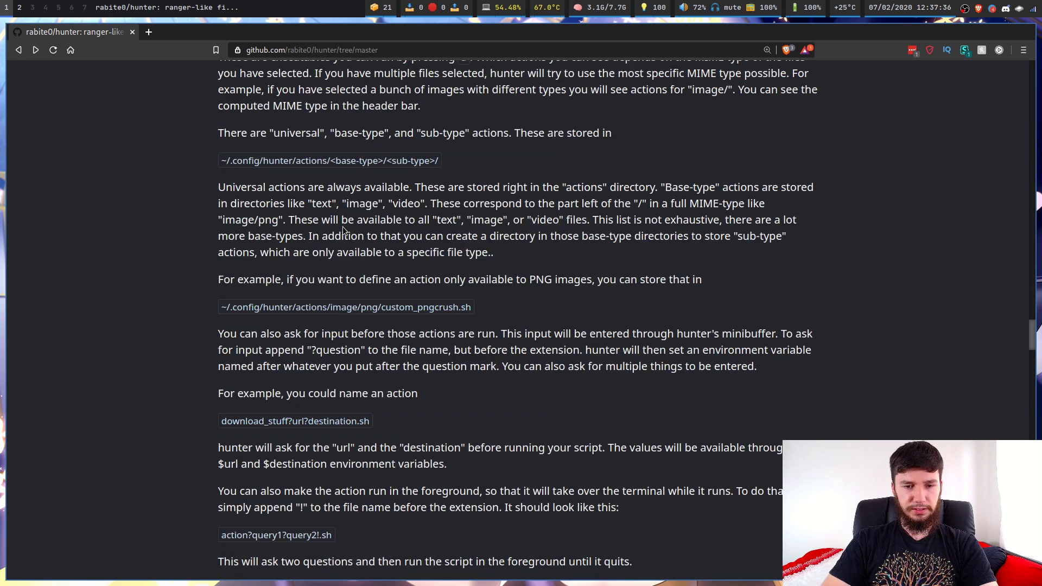
pyautogui.scroll(2, 343, 227)
pyautogui.scroll(-2, 328, 186)
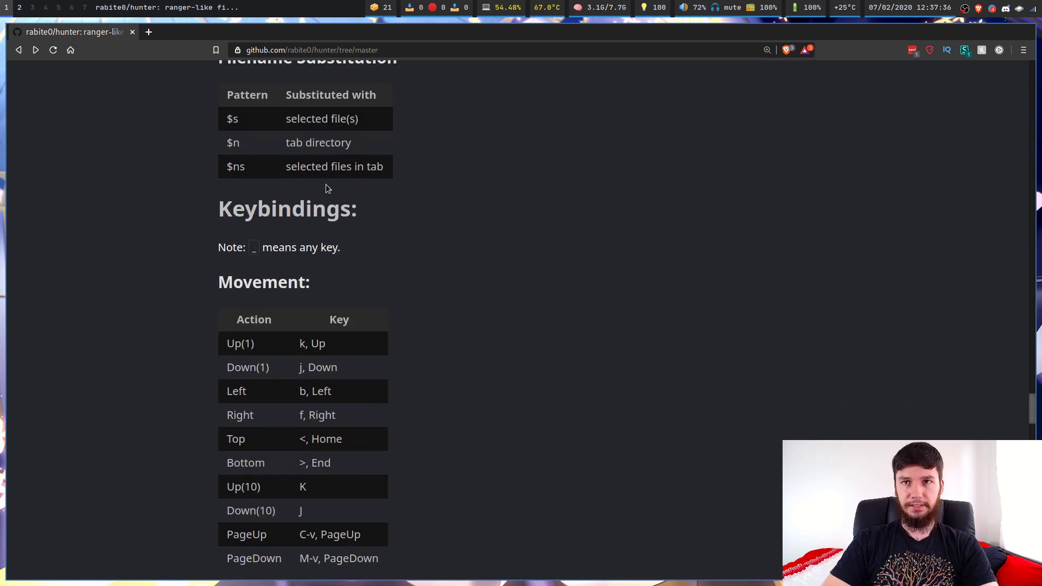
pyautogui.scroll(-2, 338, 219)
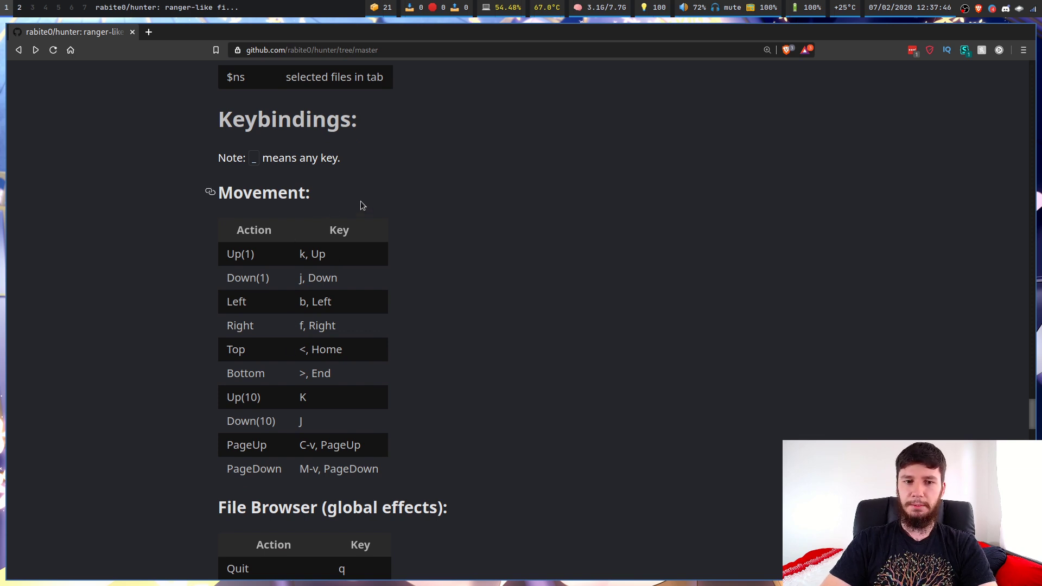
# Step: Launch hunter in a new terminal beside the browser and step into the .cache folder
pyautogui.press('super+Return')
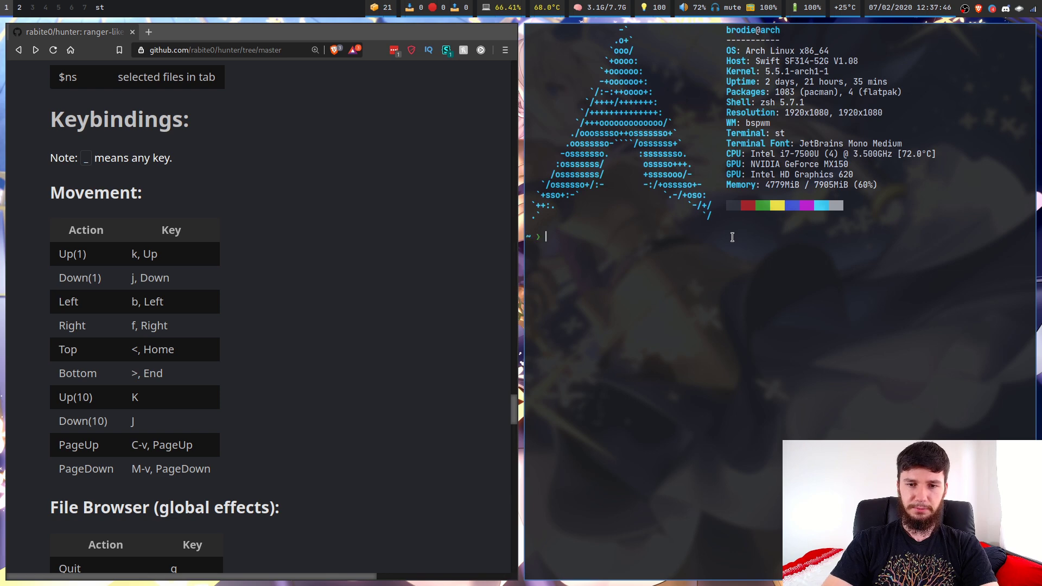
pyautogui.write('hunter')
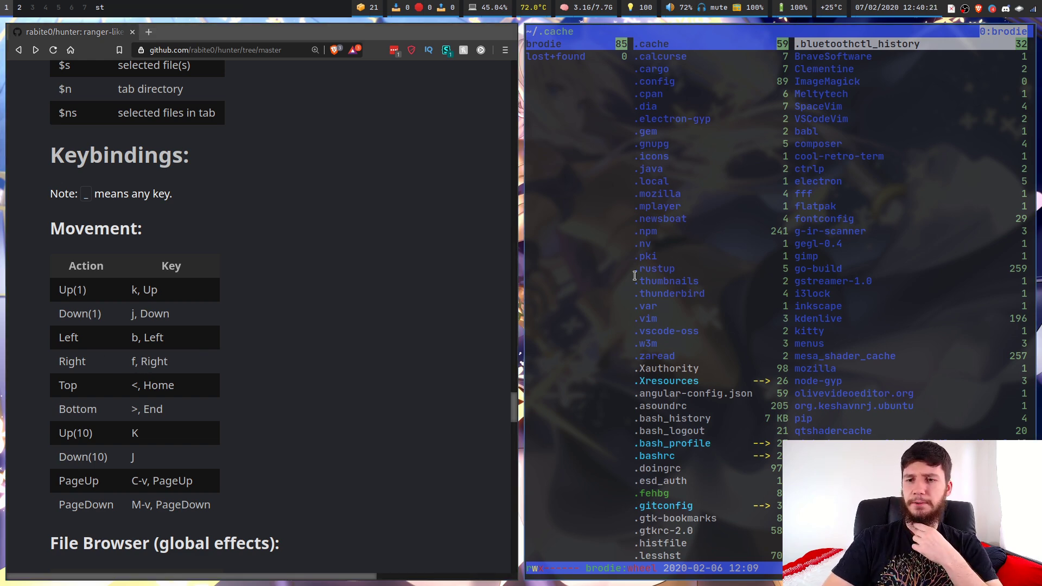
pyautogui.press('l')
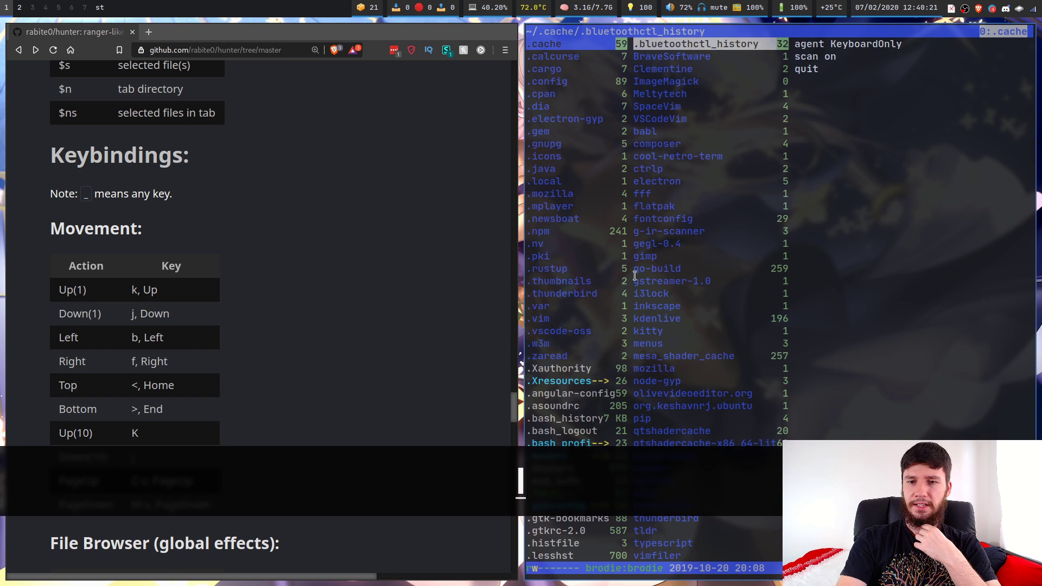
pyautogui.press('h')
pyautogui.press('h')
pyautogui.press('l')
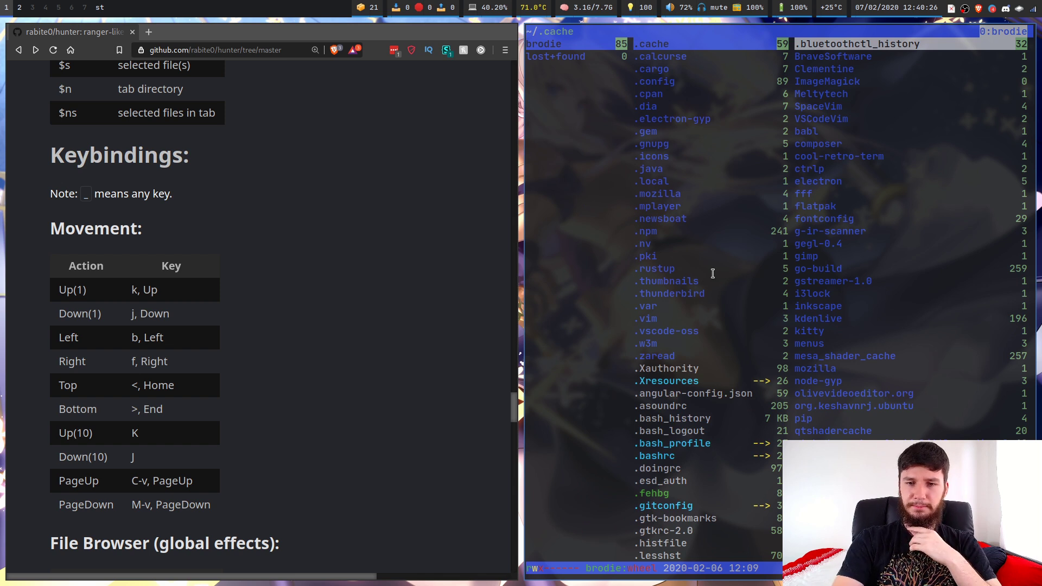
# Step: Bookmark the current folder under f, view the bookmark list, then jump back with f
pyautogui.press('b')
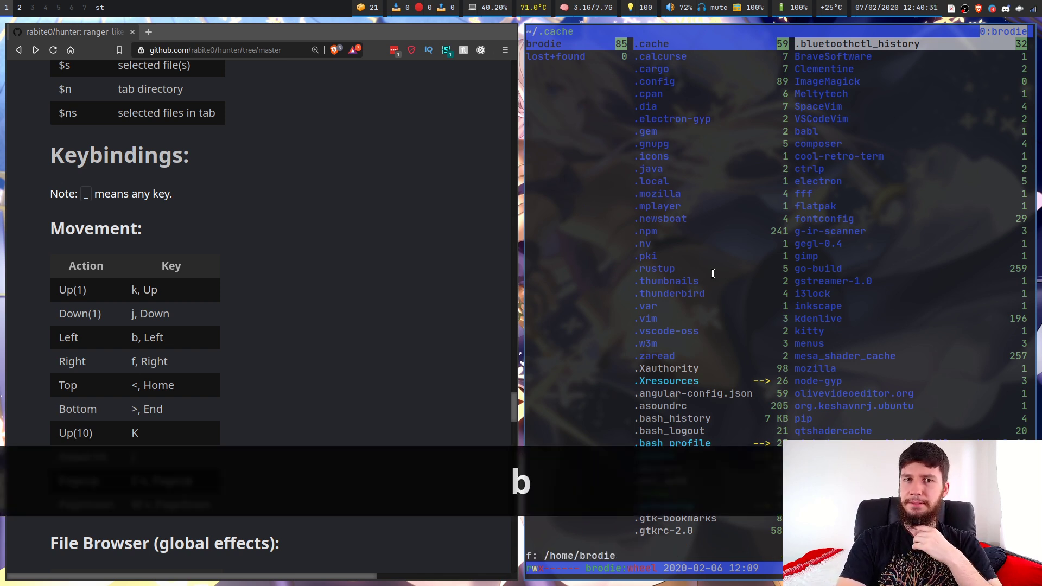
pyautogui.press('f')
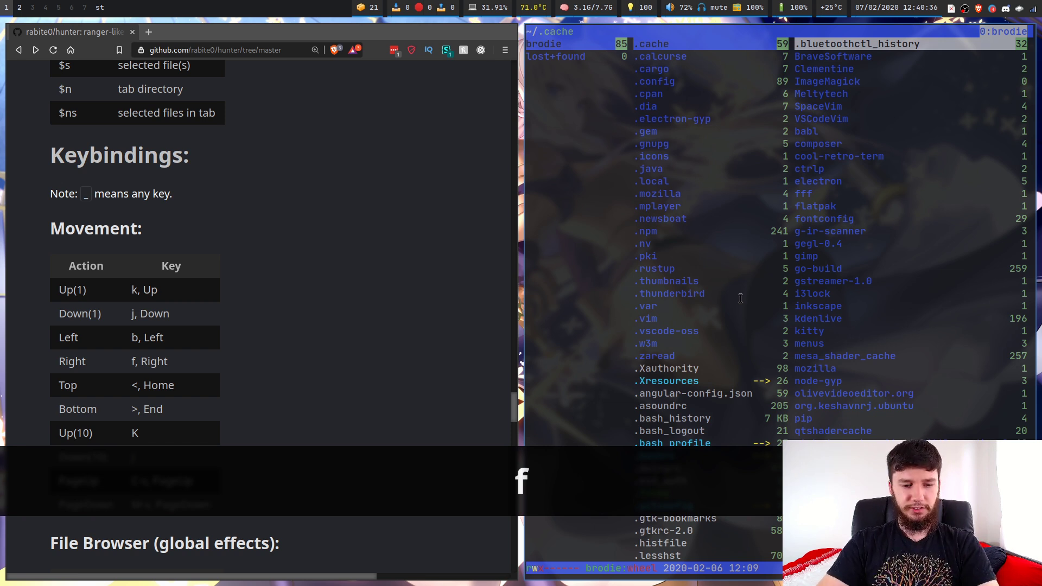
pyautogui.press('`')
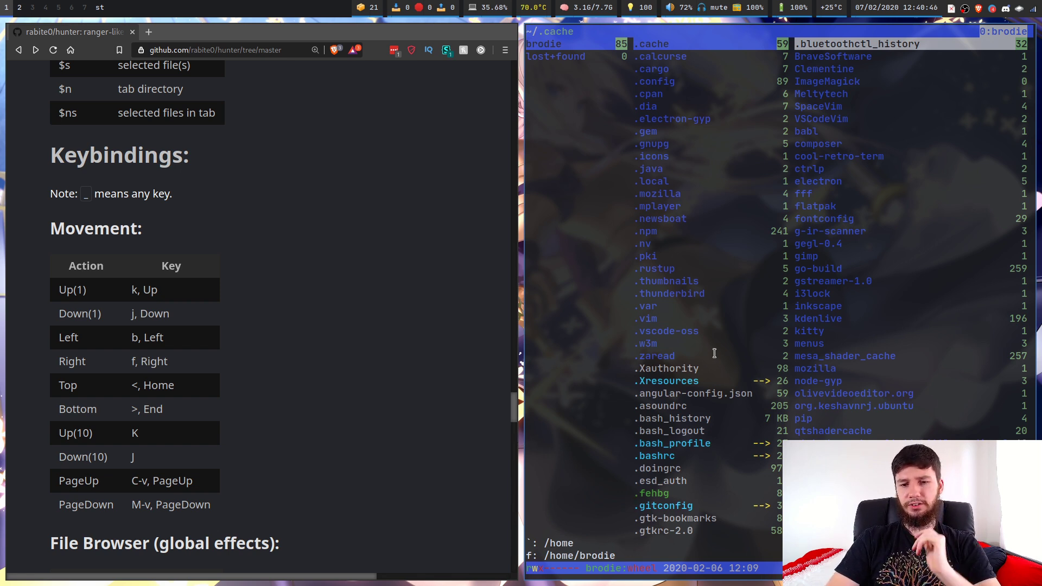
pyautogui.press('Escape')
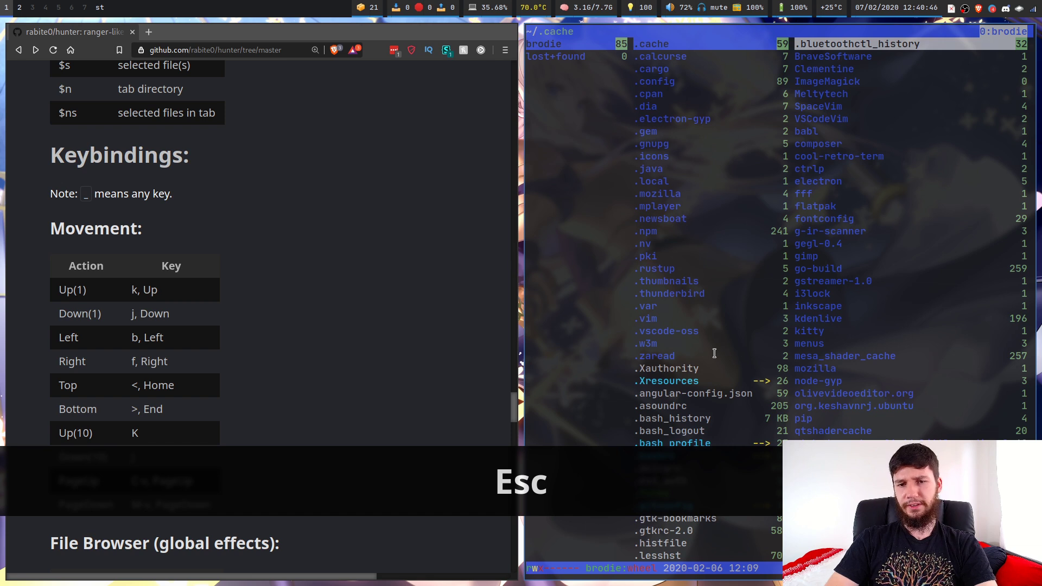
pyautogui.press('f')
pyautogui.press('f')
pyautogui.press('f')
pyautogui.press('f')
pyautogui.press('f')
pyautogui.press('f')
pyautogui.press('f')
pyautogui.press('f')
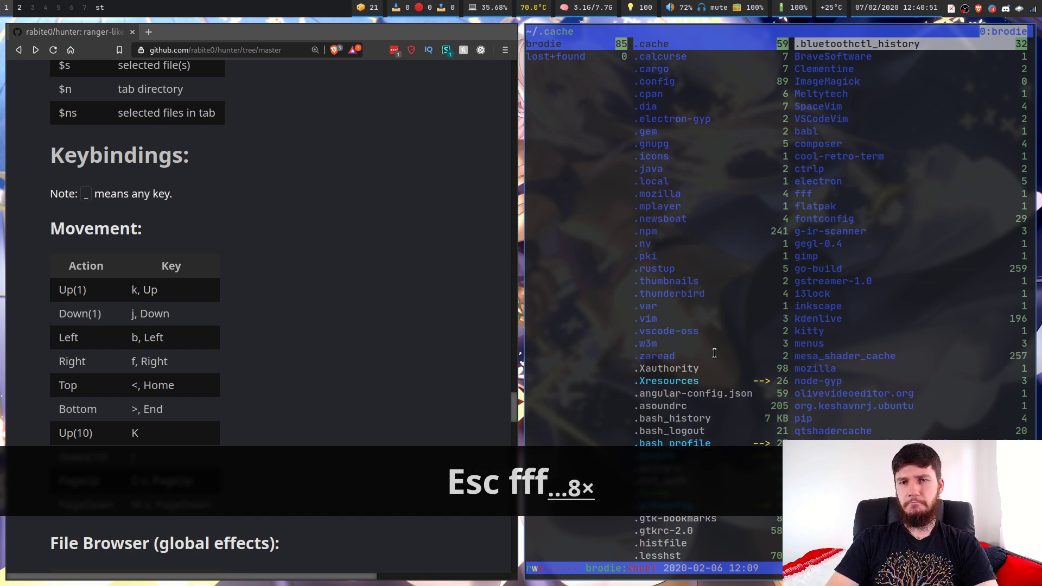
pyautogui.press('f')
pyautogui.press('f')
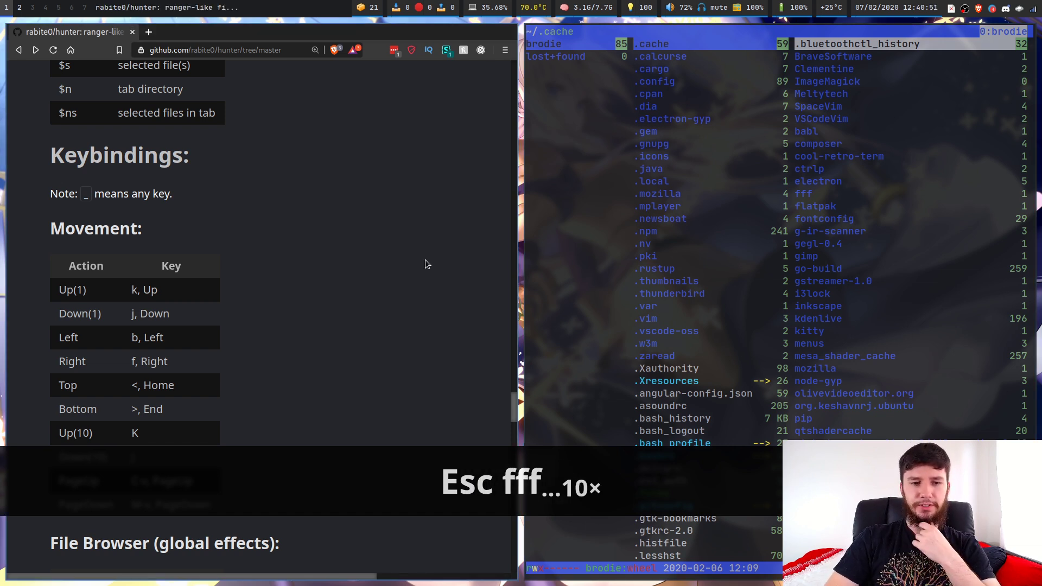
pyautogui.scroll(-3, 386, 256)
pyautogui.hotkey('ctrl', 'f')
pyautogui.write('H')
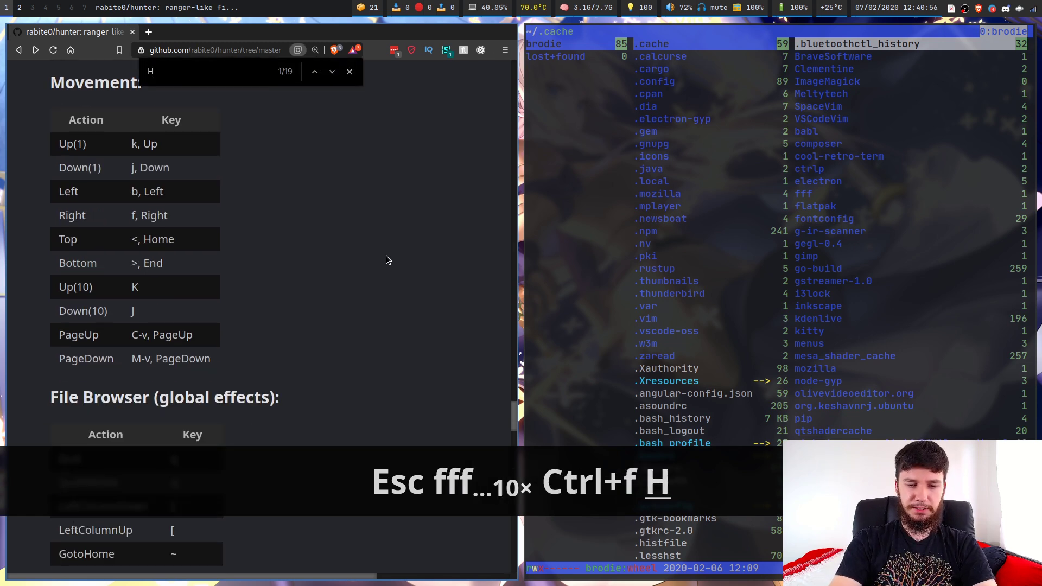
pyautogui.write('idden')
pyautogui.press('Return')
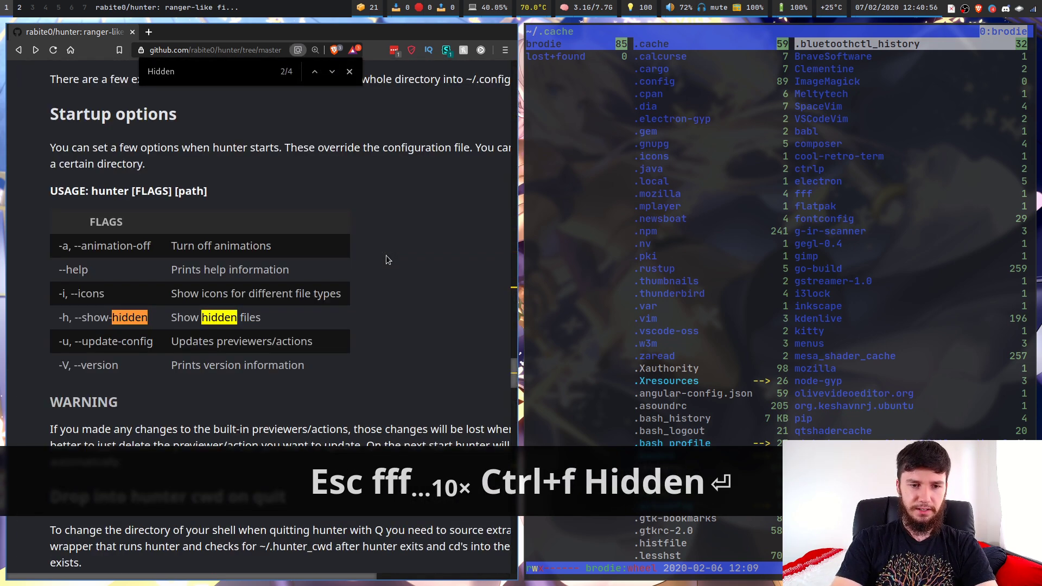
pyautogui.press('Return')
pyautogui.press('Return')
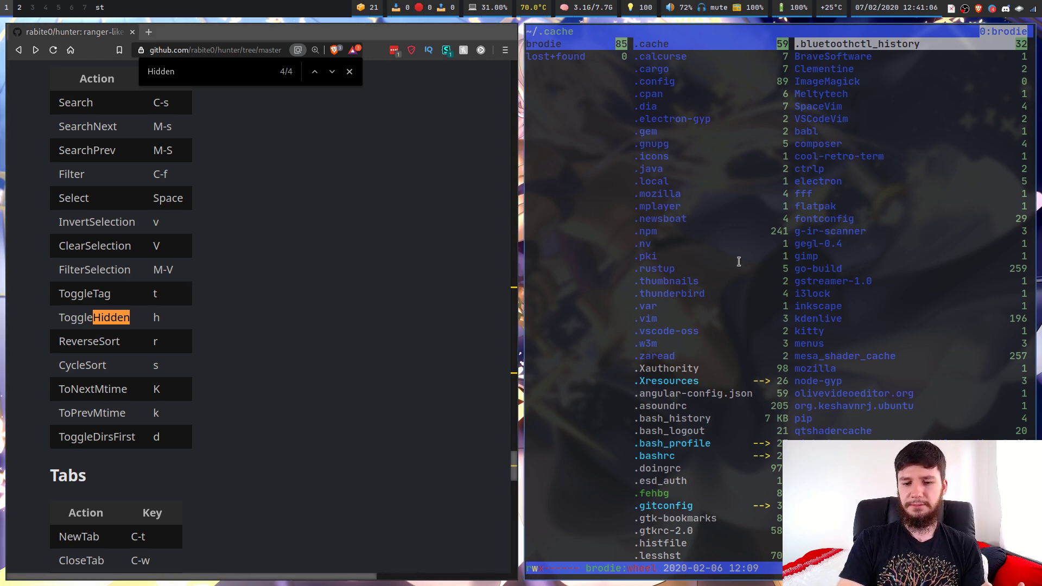
pyautogui.press('h')
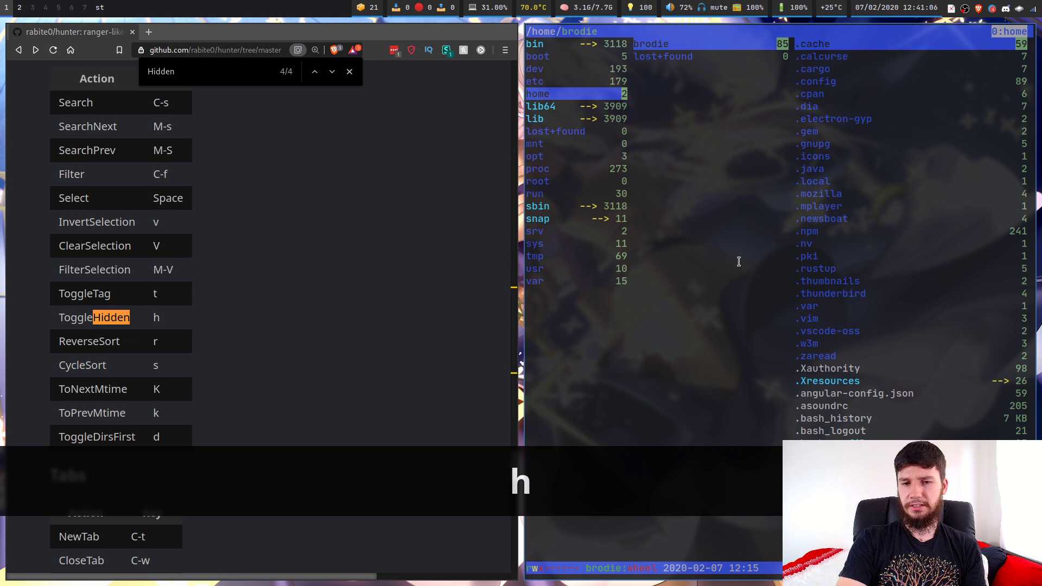
pyautogui.press('l')
pyautogui.press('l')
pyautogui.press('h')
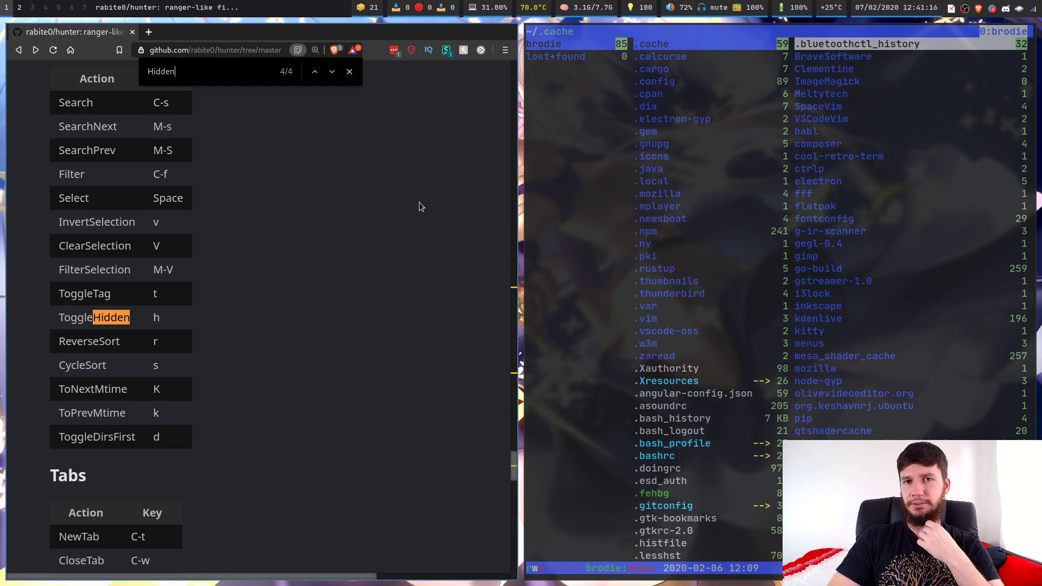
# Step: Search the README for 'Fold' and test j/k and t/Tab in hunter, ending on .calcurse
pyautogui.doubleClick(207, 70)
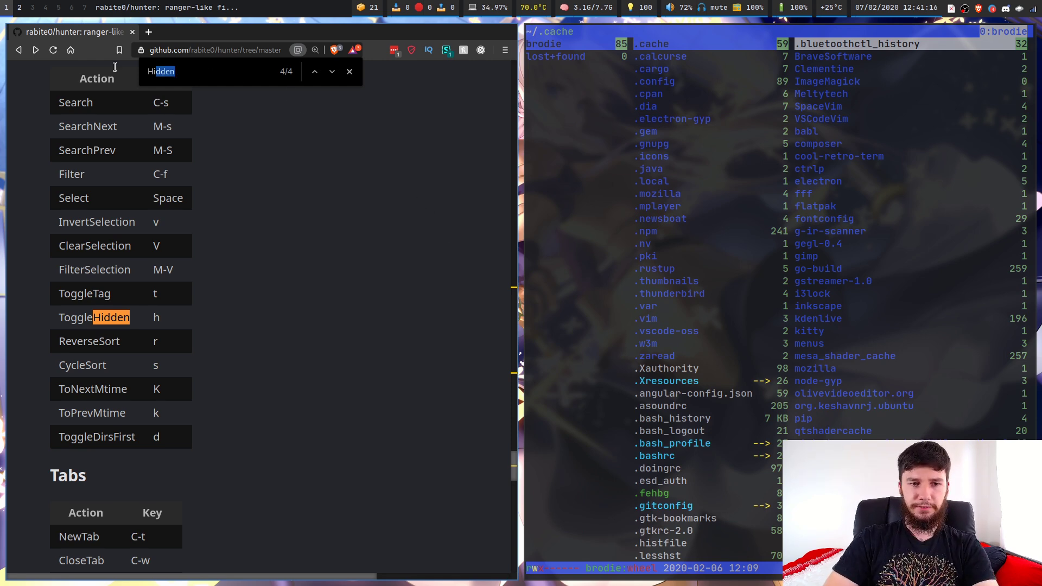
pyautogui.write('Fold')
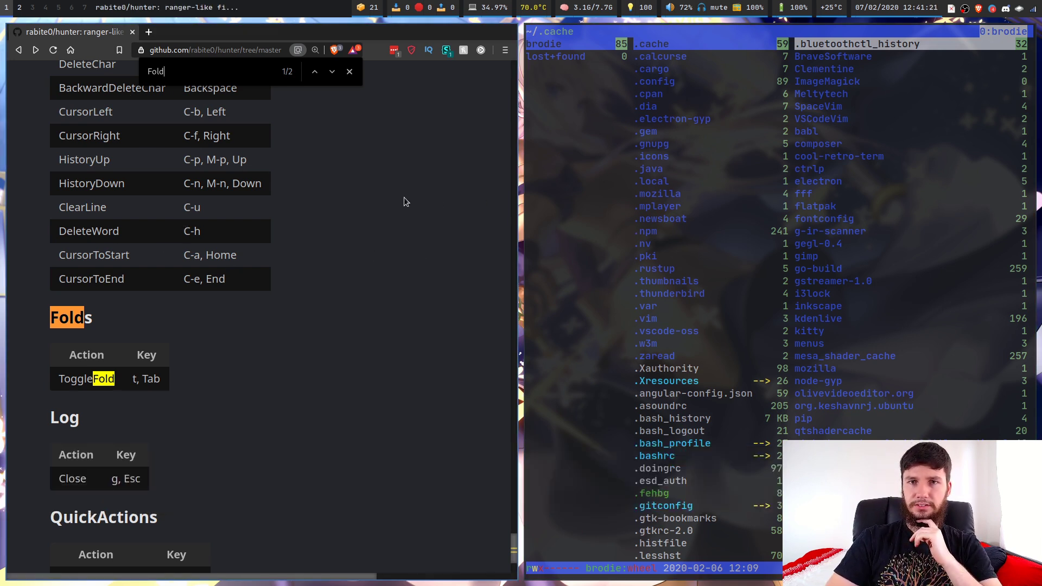
pyautogui.press('j')
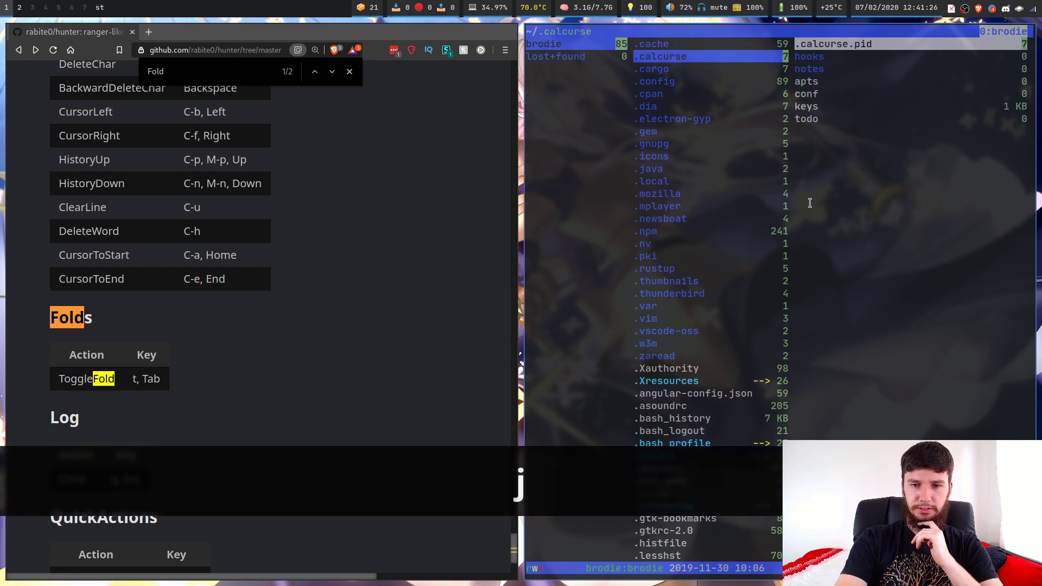
pyautogui.press('j')
pyautogui.press('j')
pyautogui.press('j')
pyautogui.press('j')
pyautogui.press('j')
pyautogui.press('j')
pyautogui.press('j')
pyautogui.press('j')
pyautogui.press('j')
pyautogui.press('j')
pyautogui.press('j')
pyautogui.press('j')
pyautogui.press('j')
pyautogui.press('j')
pyautogui.press('j')
pyautogui.press('j')
pyautogui.press('j')
pyautogui.press('j')
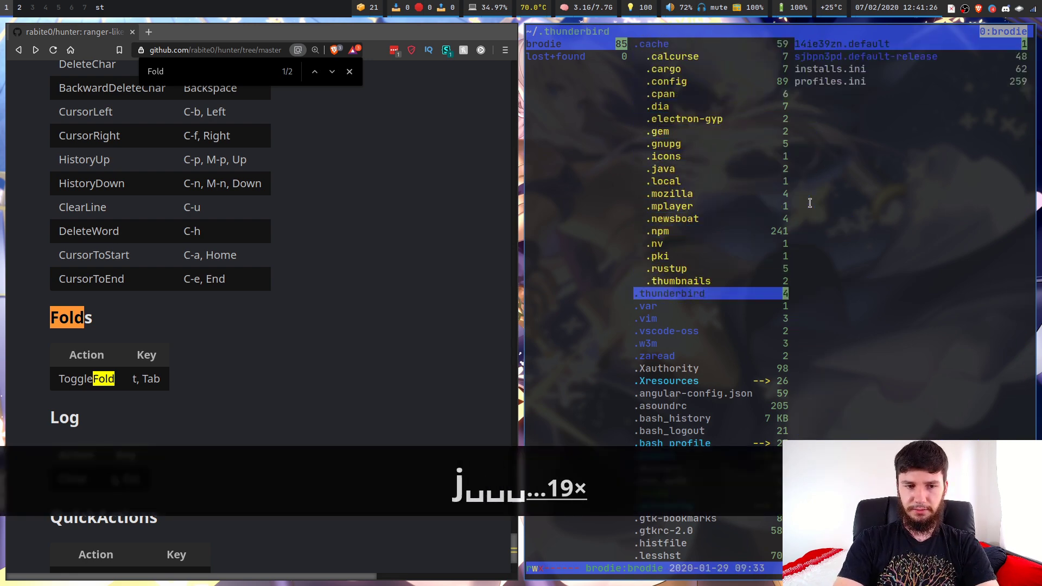
pyautogui.press('k')
pyautogui.press('k')
pyautogui.press('k')
pyautogui.press('k')
pyautogui.press('k')
pyautogui.press('k')
pyautogui.press('k')
pyautogui.press('k')
pyautogui.press('k')
pyautogui.press('k')
pyautogui.press('k')
pyautogui.press('t')
pyautogui.press('t')
pyautogui.press('t')
pyautogui.press('t')
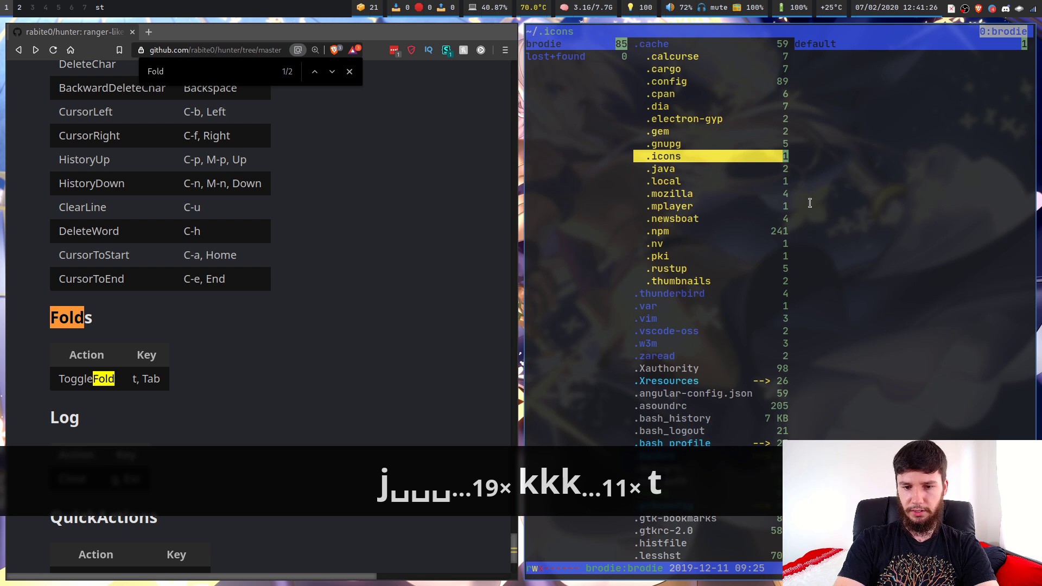
pyautogui.press('t')
pyautogui.press('Tab')
pyautogui.press('Tab')
pyautogui.press('Tab')
pyautogui.press('Tab')
pyautogui.press('Tab')
pyautogui.press('Tab')
pyautogui.press('Tab')
pyautogui.press('Tab')
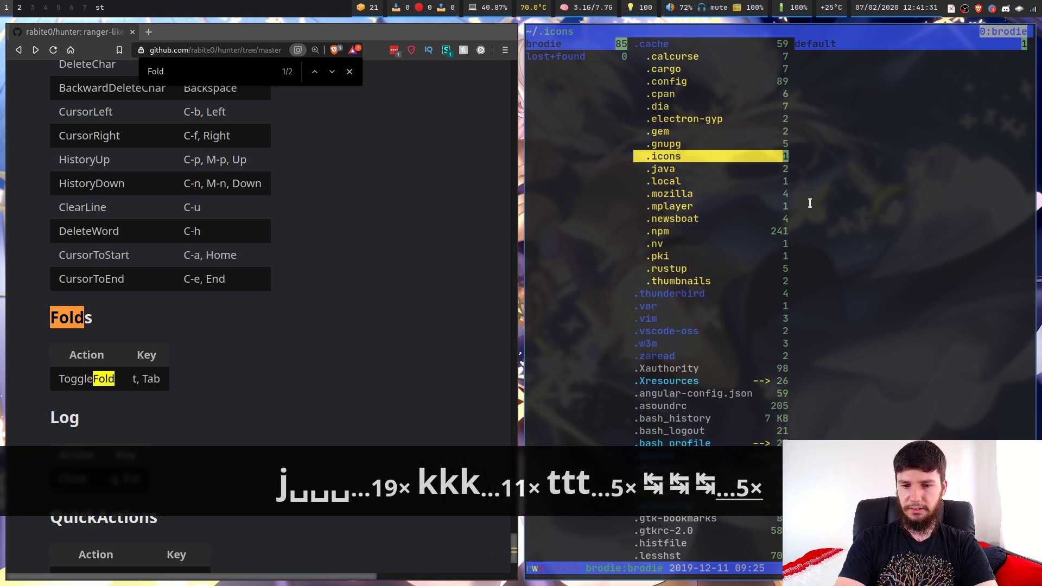
pyautogui.press('k')
pyautogui.press('k')
pyautogui.press('k')
pyautogui.press('k')
pyautogui.press('k')
pyautogui.press('k')
pyautogui.press('k')
pyautogui.press('k')
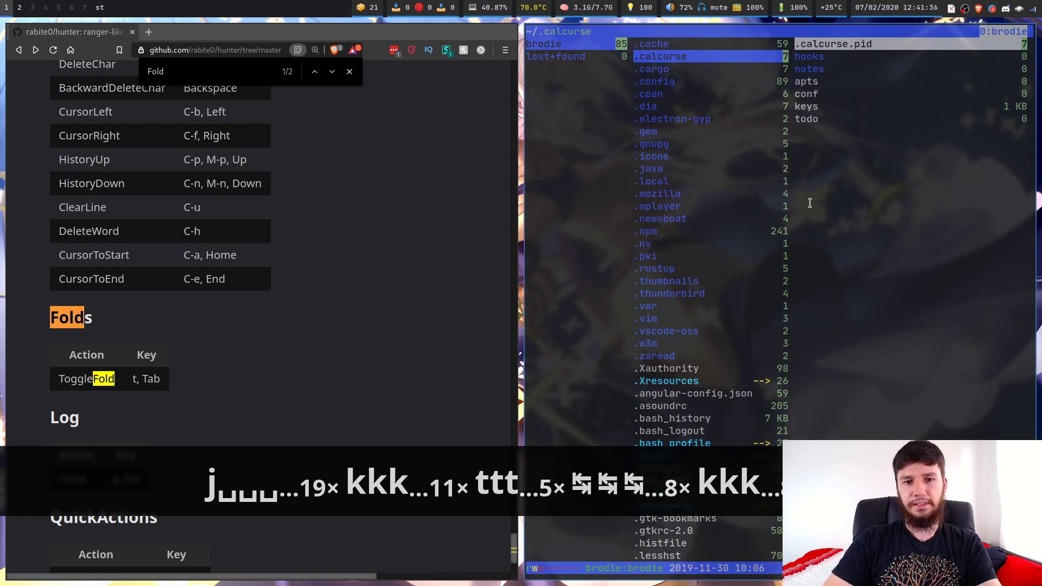
# Step: Close the 'Fold' find bar, scroll through the README, and start a new page search
pyautogui.click(348, 72)
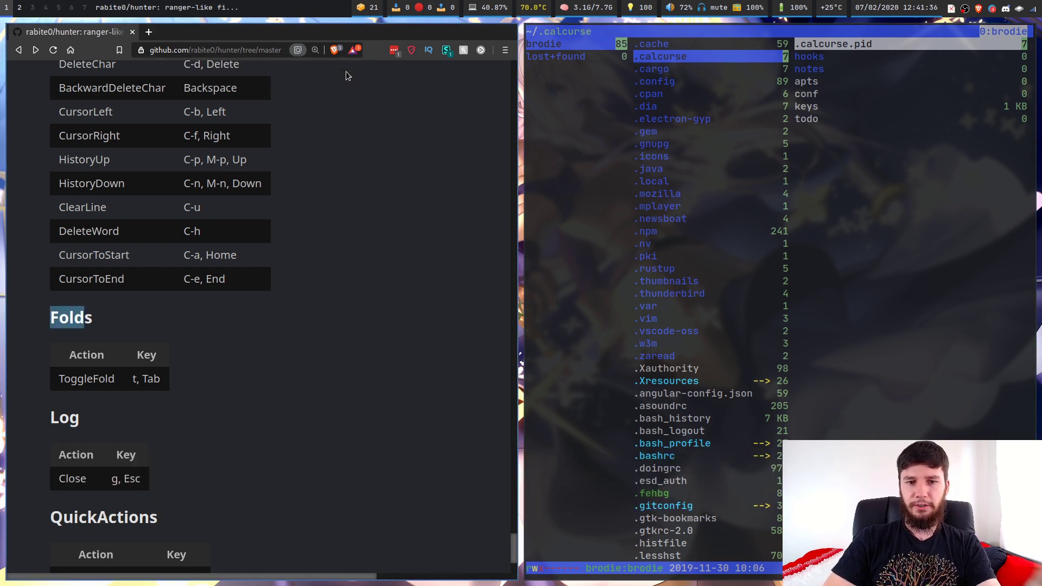
pyautogui.scroll(-2, 340, 164)
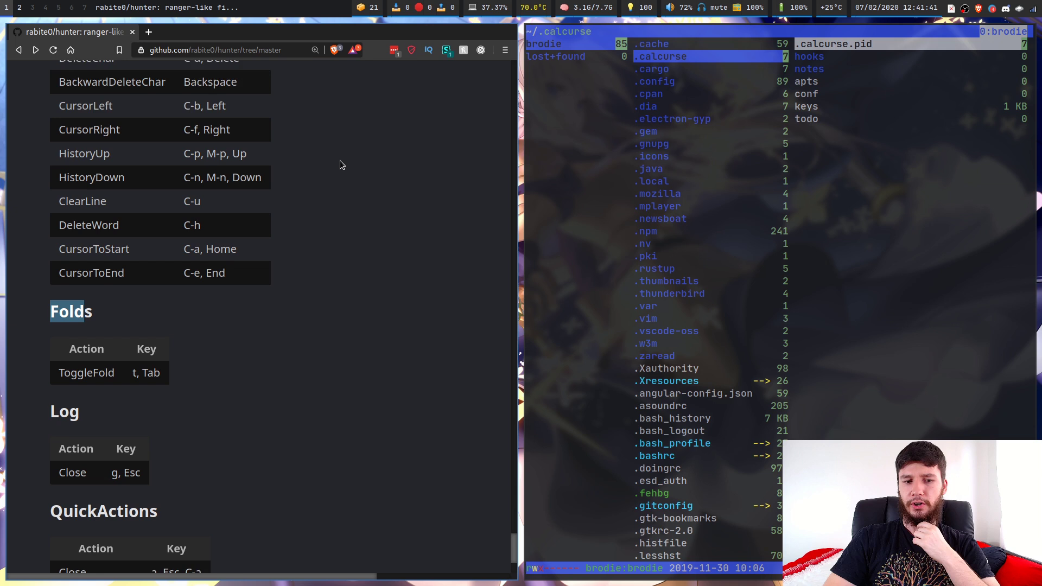
pyautogui.scroll(3, 341, 164)
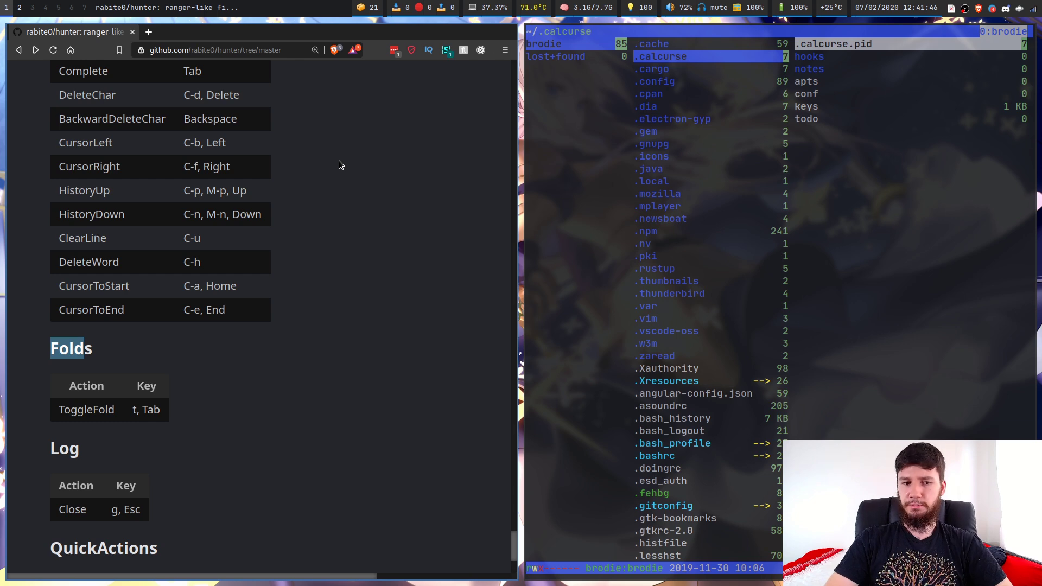
pyautogui.scroll(5, 338, 160)
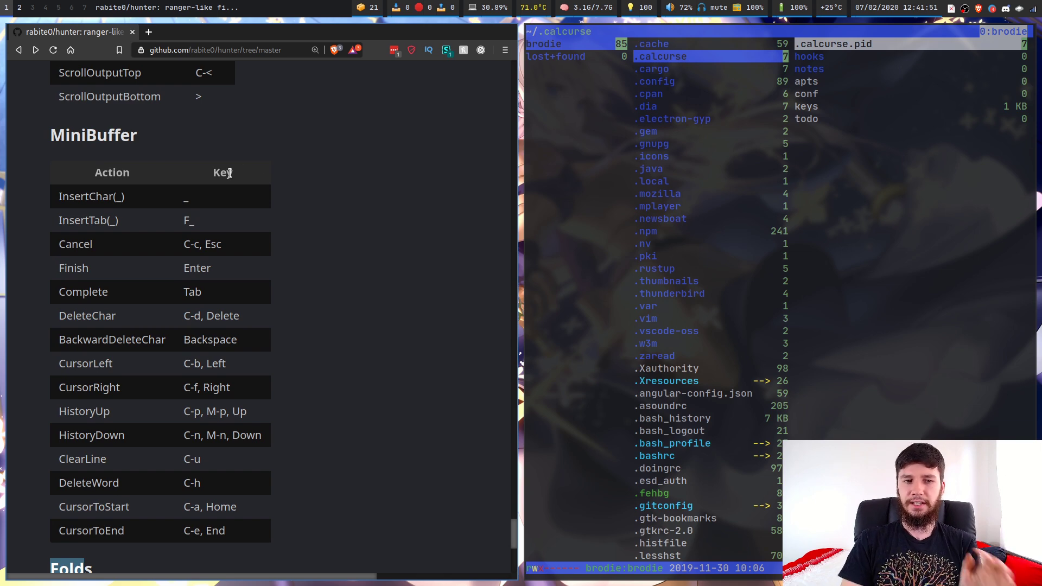
pyautogui.scroll(-10, 230, 172)
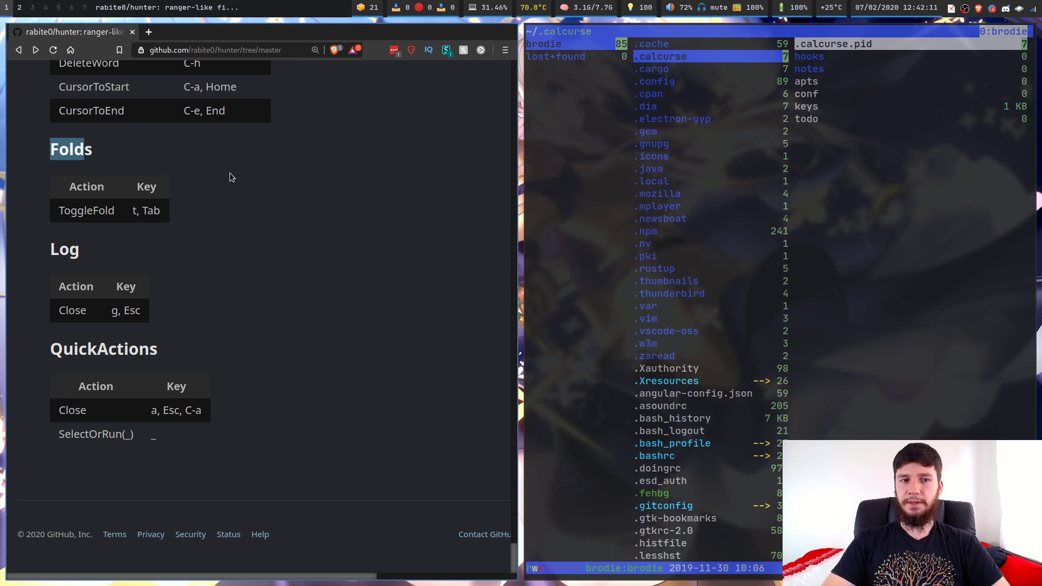
pyautogui.scroll(9, 230, 173)
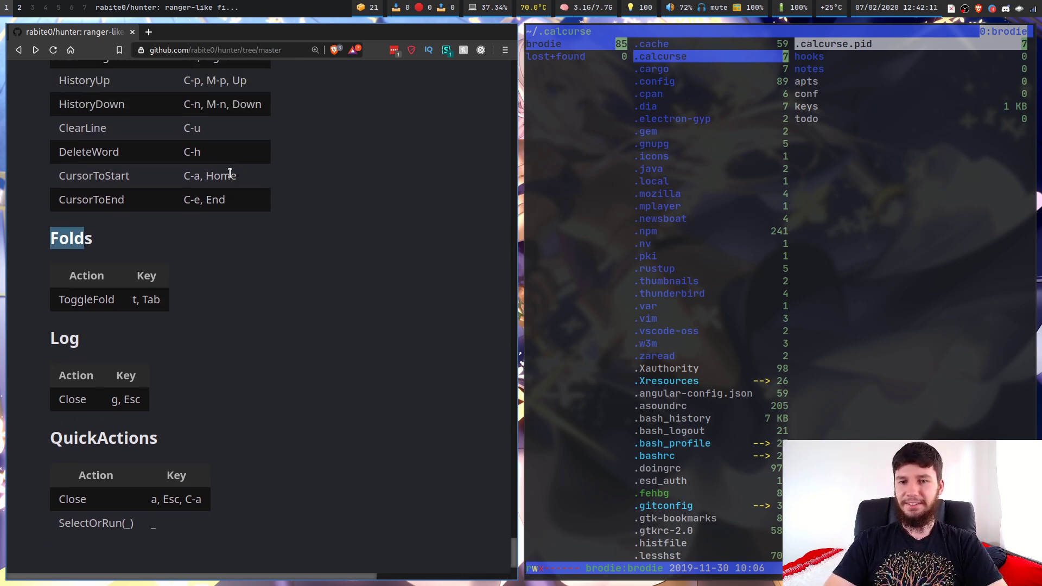
pyautogui.scroll(7, 230, 169)
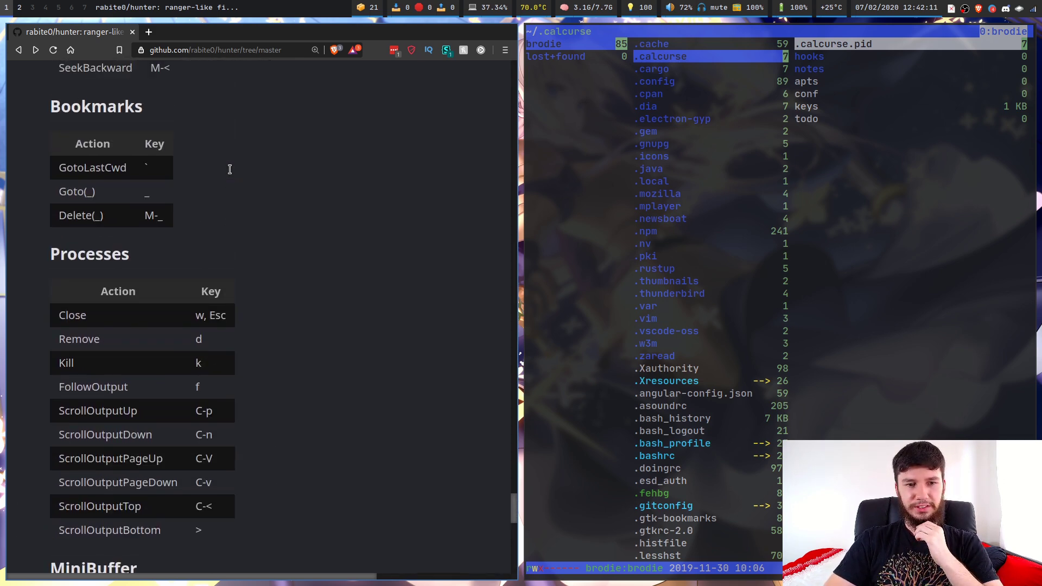
pyautogui.scroll(20, 230, 169)
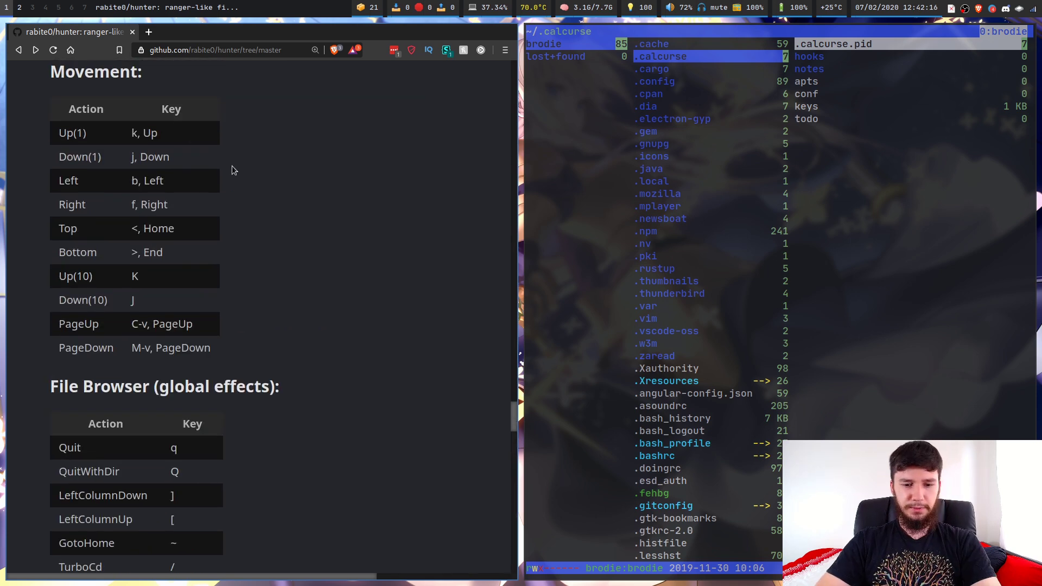
pyautogui.hotkey('ctrl', 'f')
# Step: Search the README for 'Keys' to reach its Keys heading, toggling browser fullscreen and back
pyautogui.press('BackSpace')
pyautogui.write('Ke')
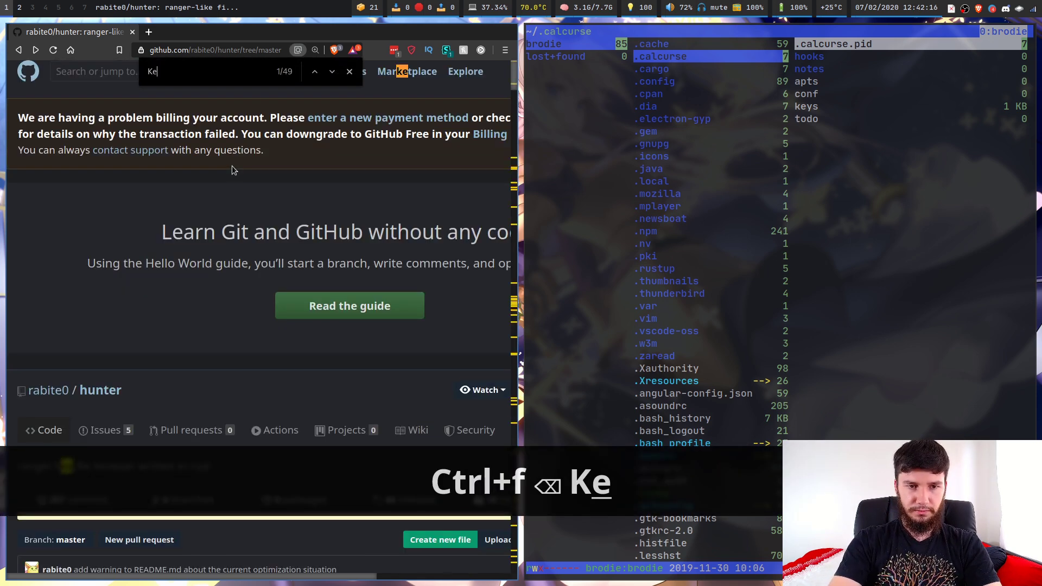
pyautogui.write('ys')
pyautogui.press('Return')
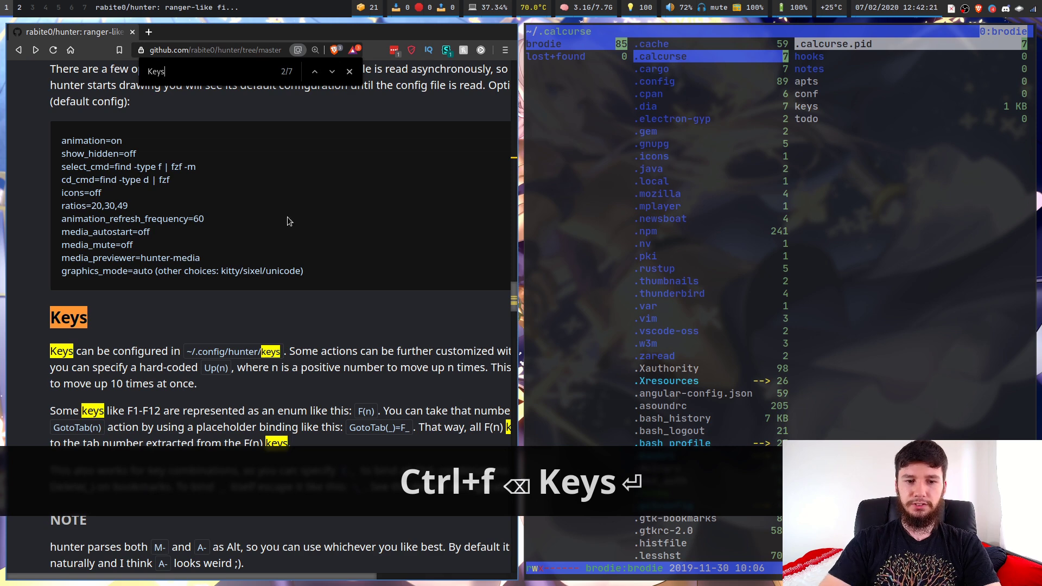
pyautogui.scroll(-3, 337, 301)
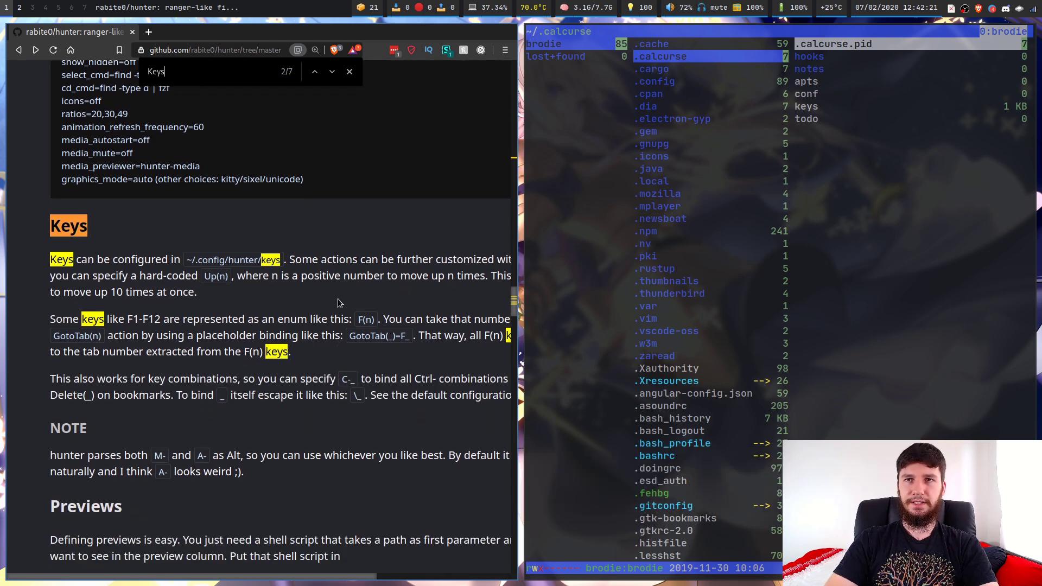
pyautogui.press('super+f')
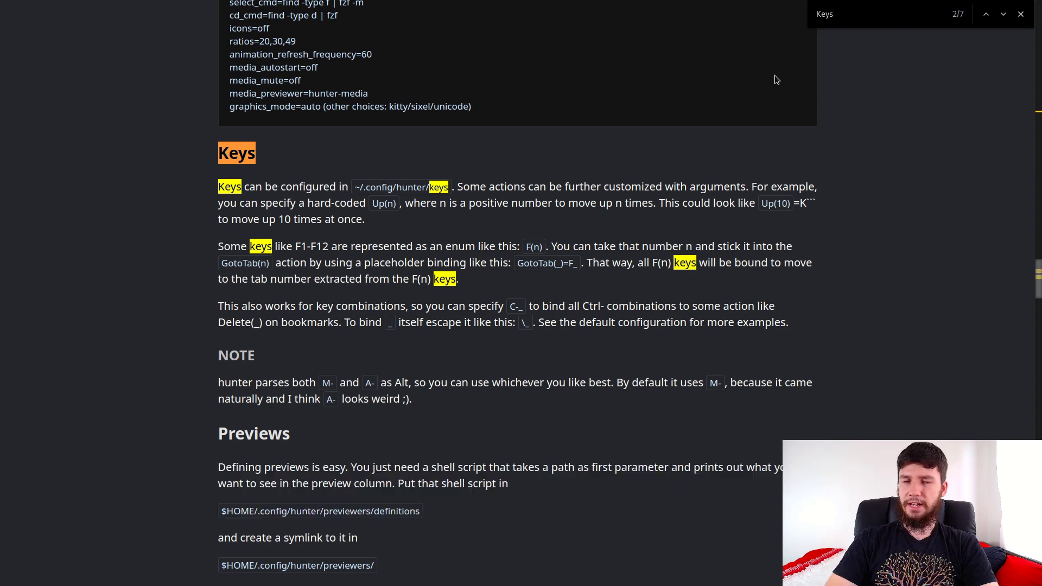
pyautogui.press('super+f')
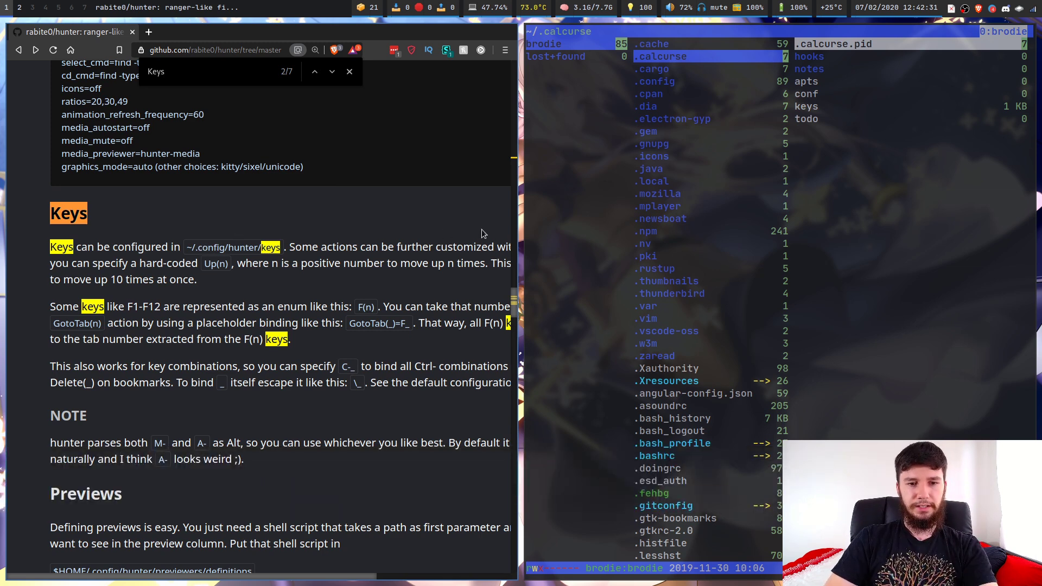
# Step: Quit hunter, launch lf, and navigate to the keys file in ~/.config/hunter
pyautogui.write('q')
pyautogui.write('lf')
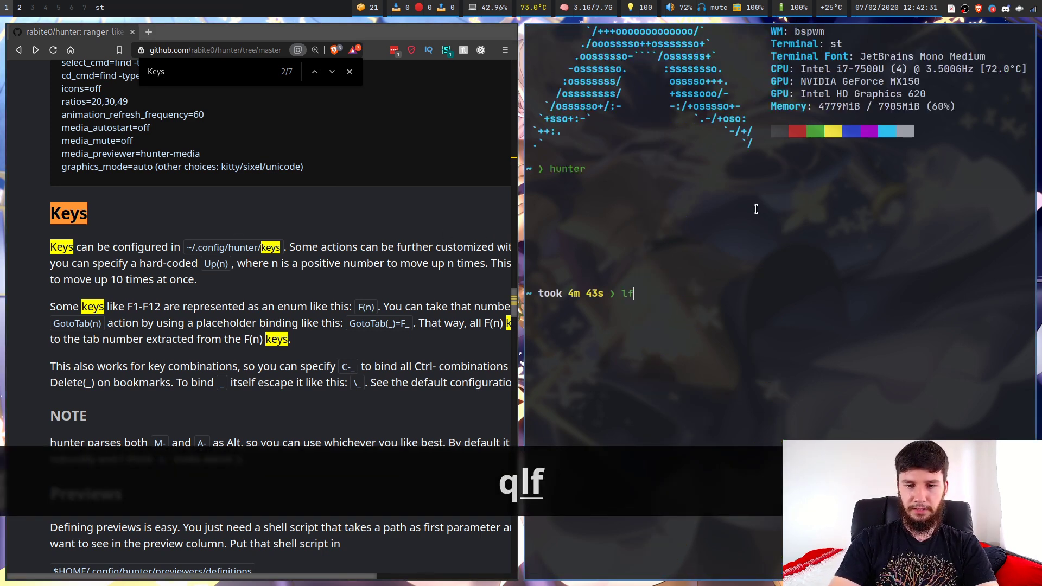
pyautogui.press('Return')
pyautogui.press('g')
pyautogui.press('c')
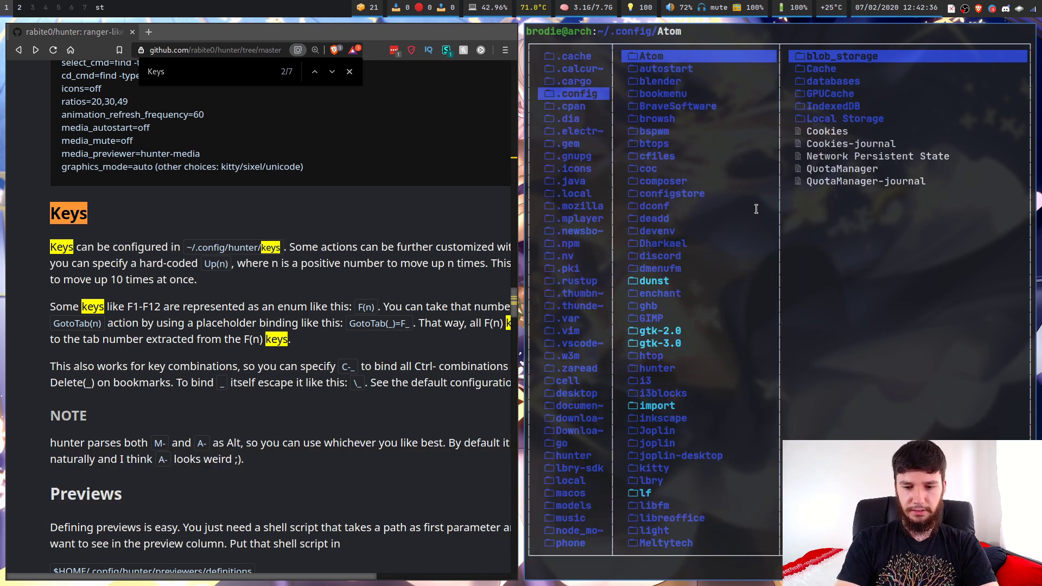
pyautogui.press('/')
pyautogui.write('hunter')
pyautogui.press('Return')
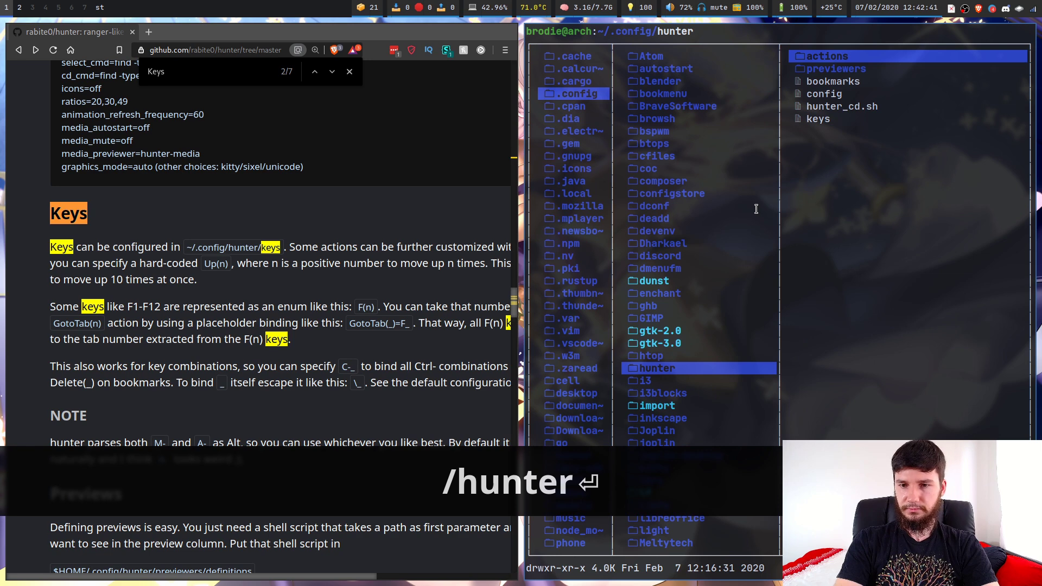
pyautogui.press('l')
pyautogui.press('j')
pyautogui.press('j')
pyautogui.press('j')
pyautogui.press('j')
pyautogui.press('j')
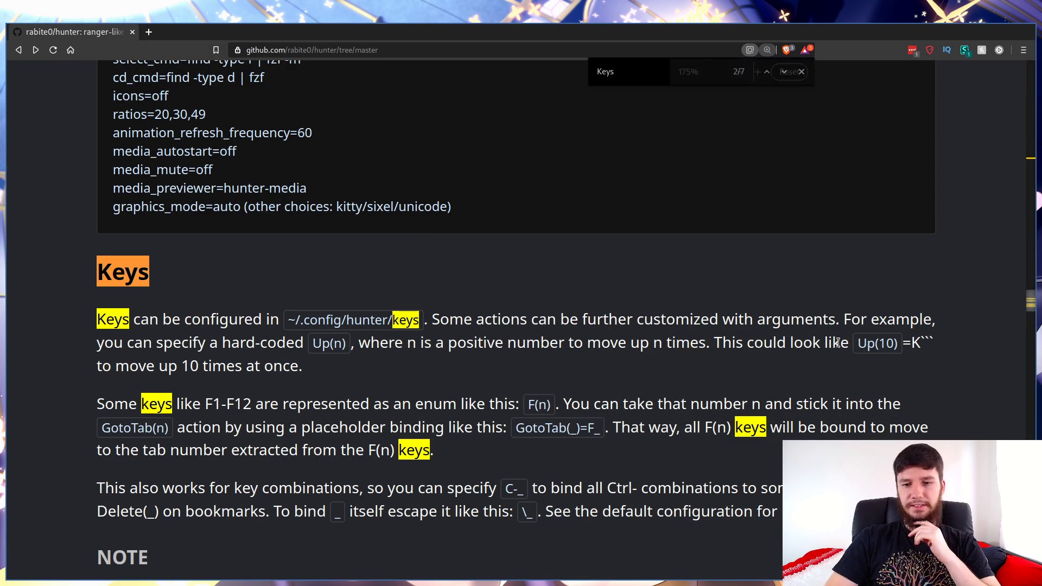
# Step: Highlight the Up(10) binding example in the README, then enlarge the browser to full screen
pyautogui.moveTo(860, 343); pyautogui.dragTo(944, 353)
pyautogui.click(906, 345)
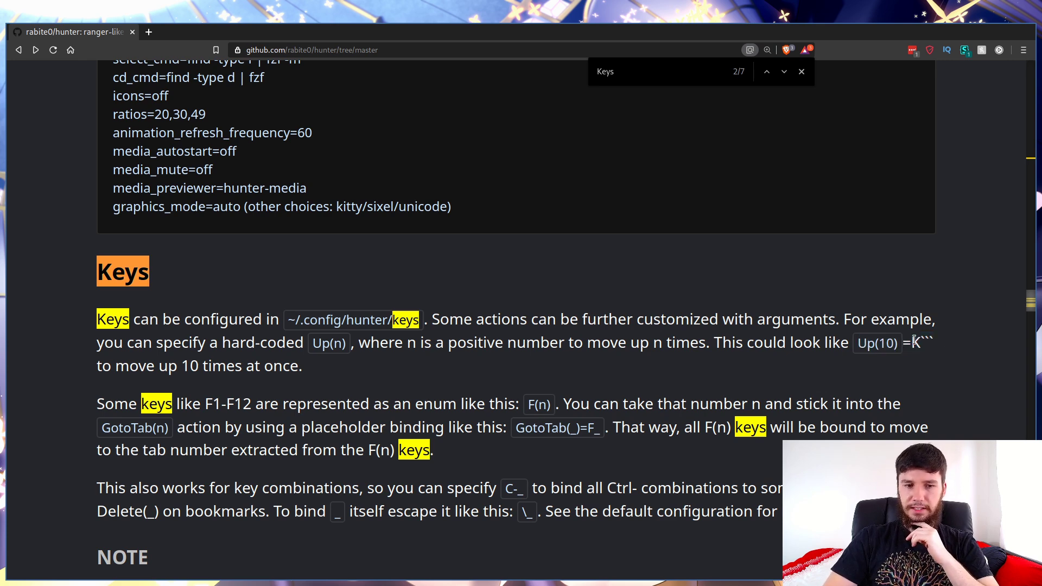
pyautogui.press('super+f')
pyautogui.press('super+f')
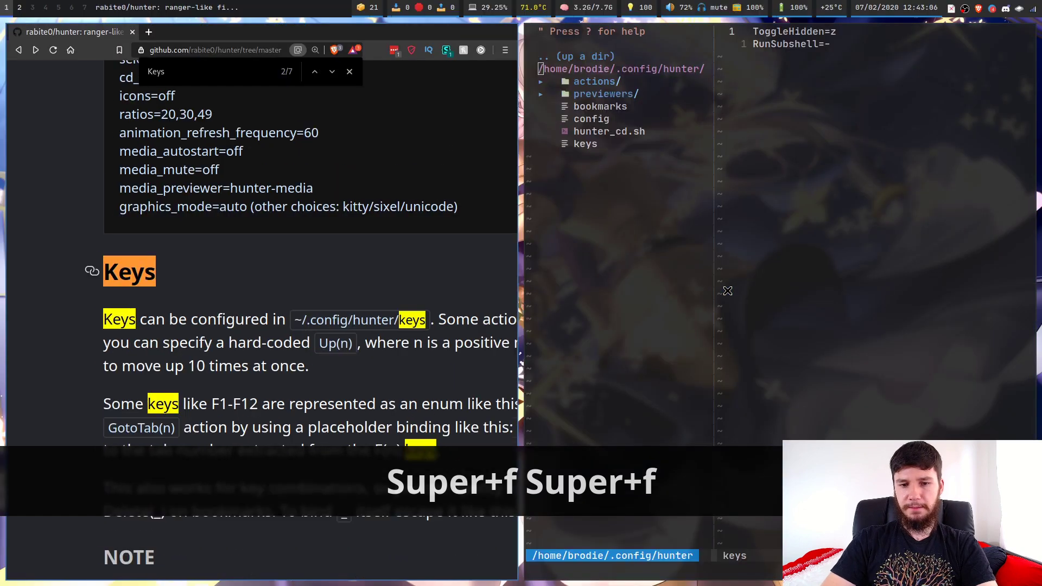
# Step: Look up ToggleHidden and then RunSubshell in the README with page search
pyautogui.hotkey('ctrl', 'l')
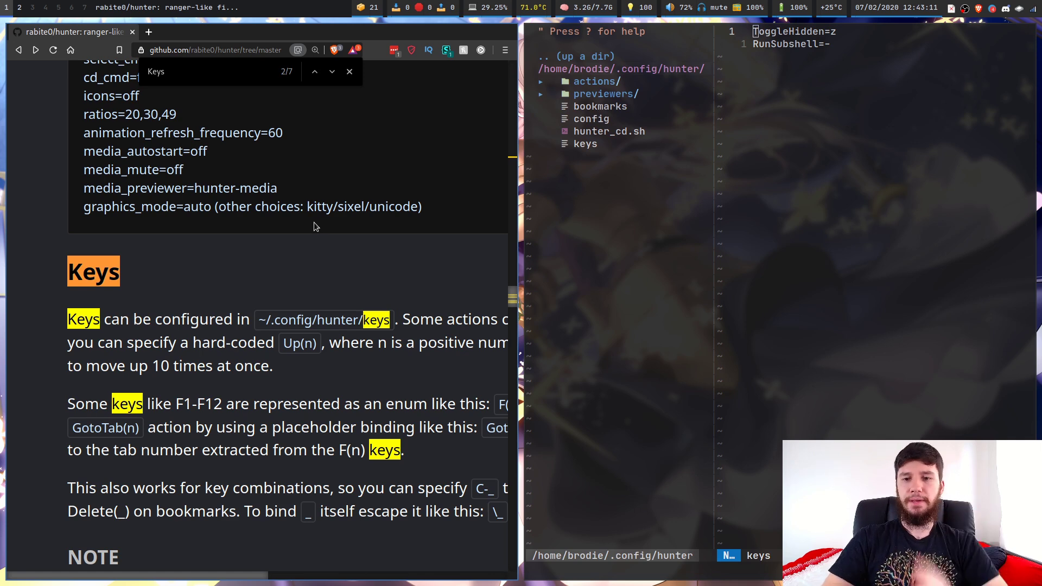
pyautogui.hotkey('ctrl', 'f')
pyautogui.write('ToggleHi')
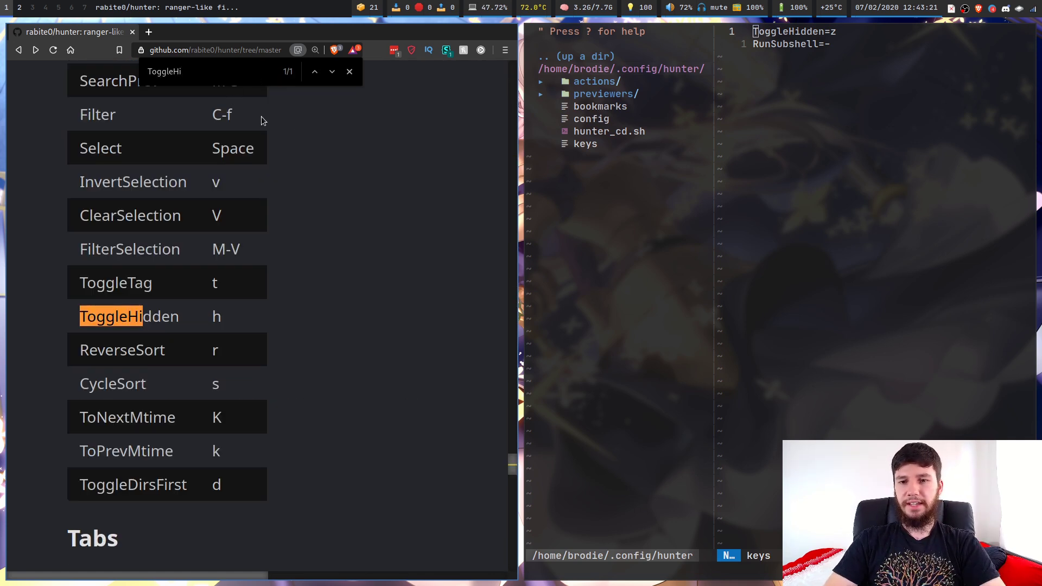
pyautogui.press('BackSpace')
pyautogui.press('BackSpace')
pyautogui.press('BackSpace')
pyautogui.press('BackSpace')
pyautogui.press('BackSpace')
pyautogui.press('BackSpace')
pyautogui.press('BackSpace')
pyautogui.press('BackSpace')
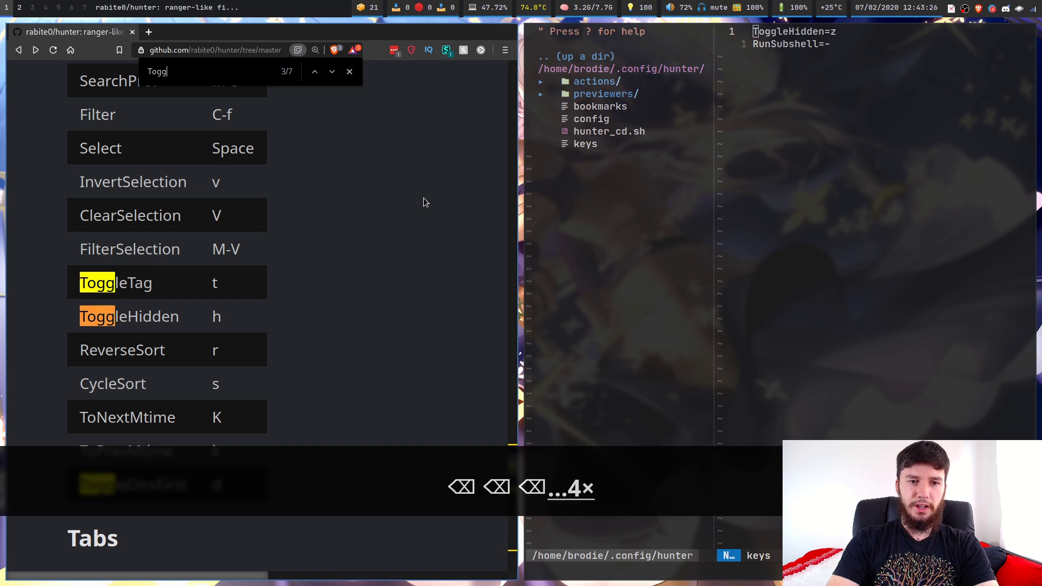
pyautogui.write('RunSub')
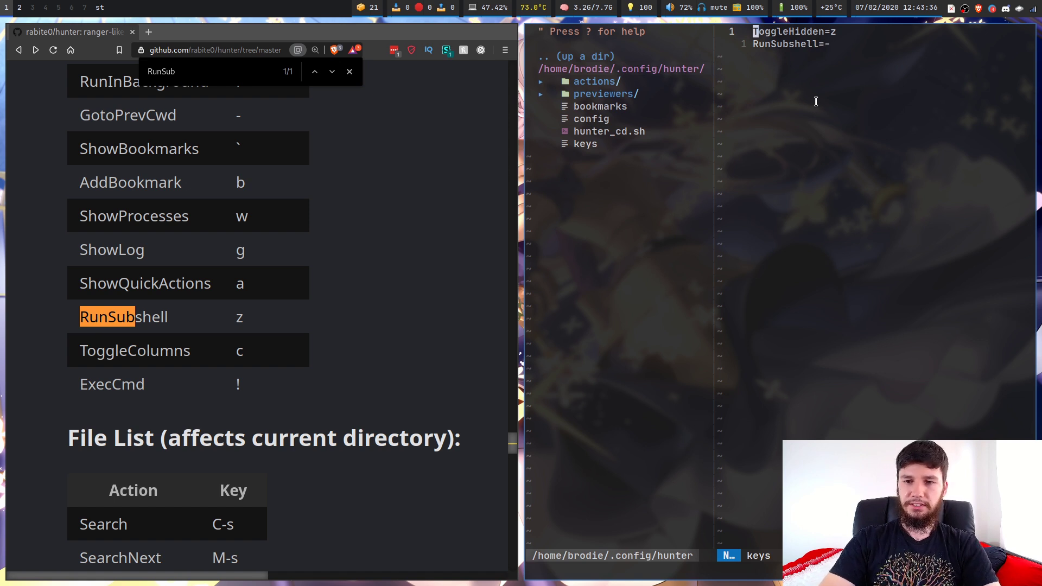
# Step: Set RunSubshell=m in the keys file and save and quit Vim with :wq!
pyautogui.press('j')
pyautogui.press('A')
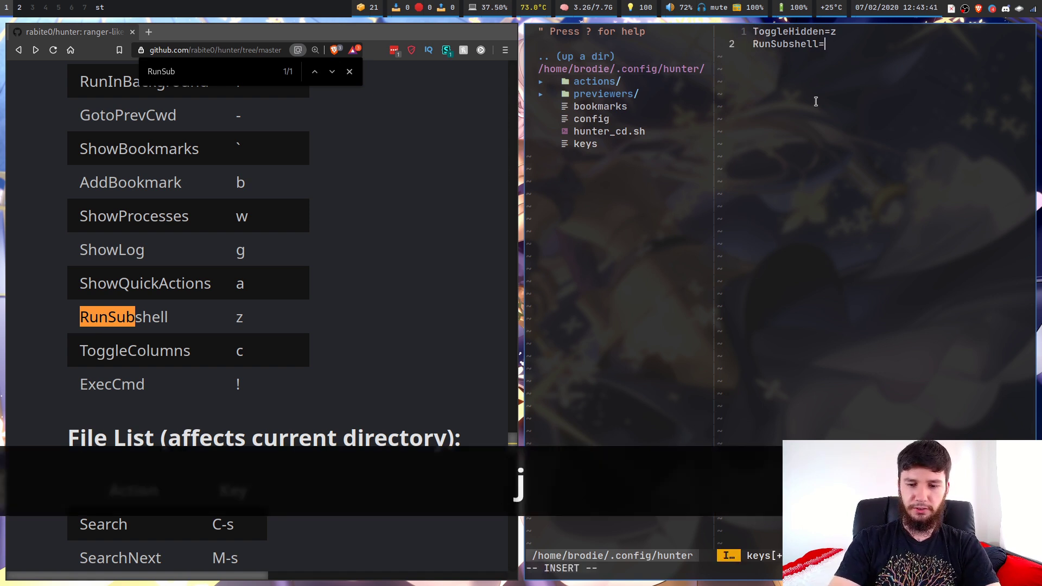
pyautogui.write('m')
pyautogui.press('Escape')
pyautogui.write(':wq!')
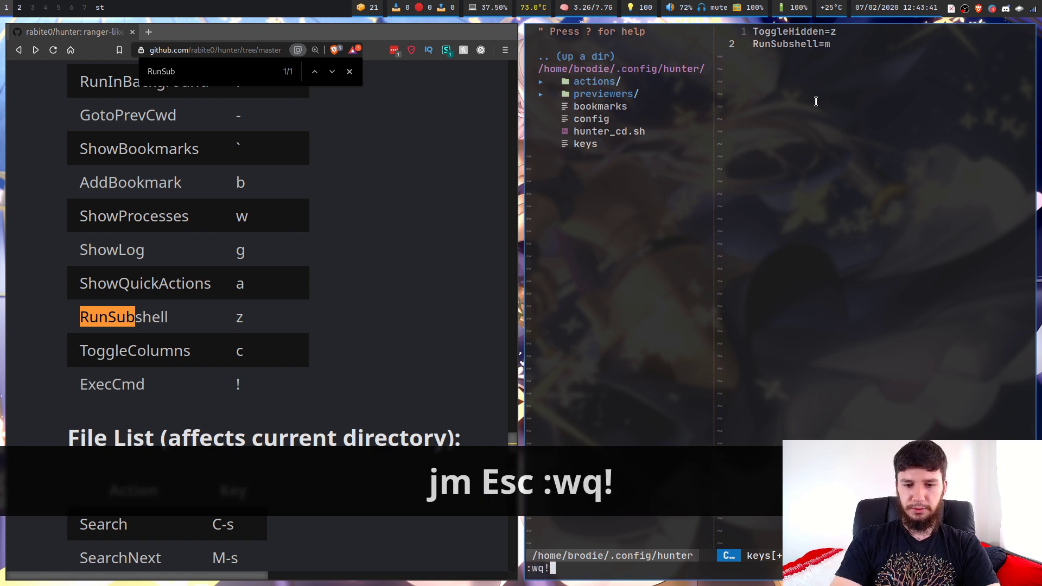
pyautogui.press('Return')
# Step: Relaunch hunter and try dropping into a subshell with z
pyautogui.write('qhunter')
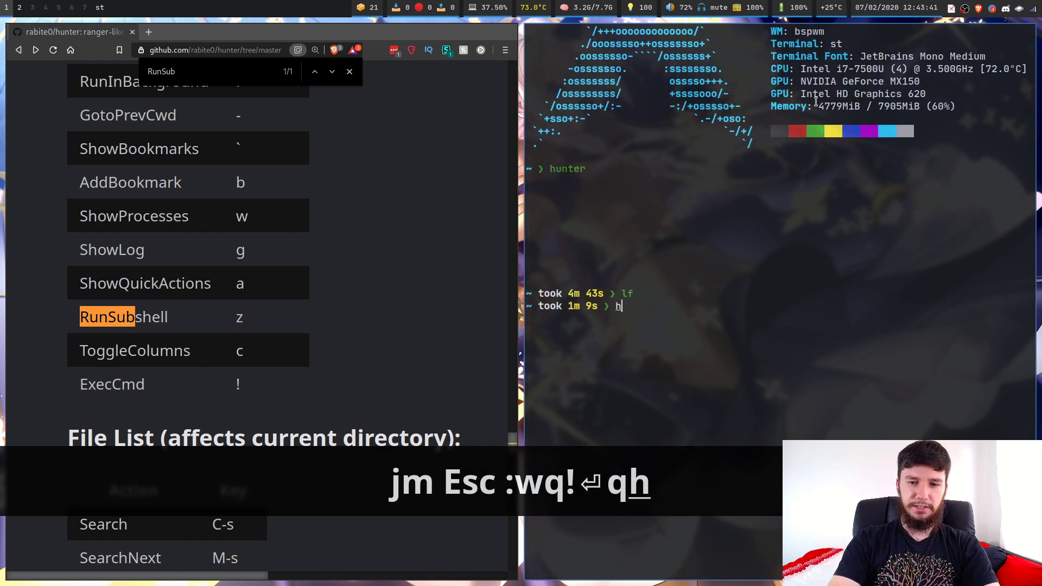
pyautogui.press('Return')
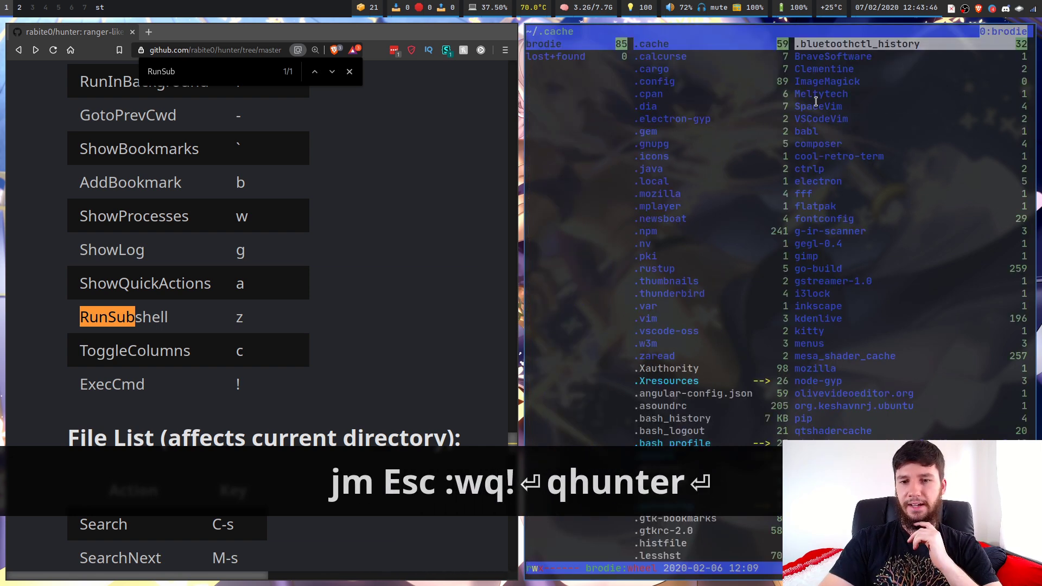
pyautogui.press('j')
pyautogui.press('j')
pyautogui.press('j')
pyautogui.press('j')
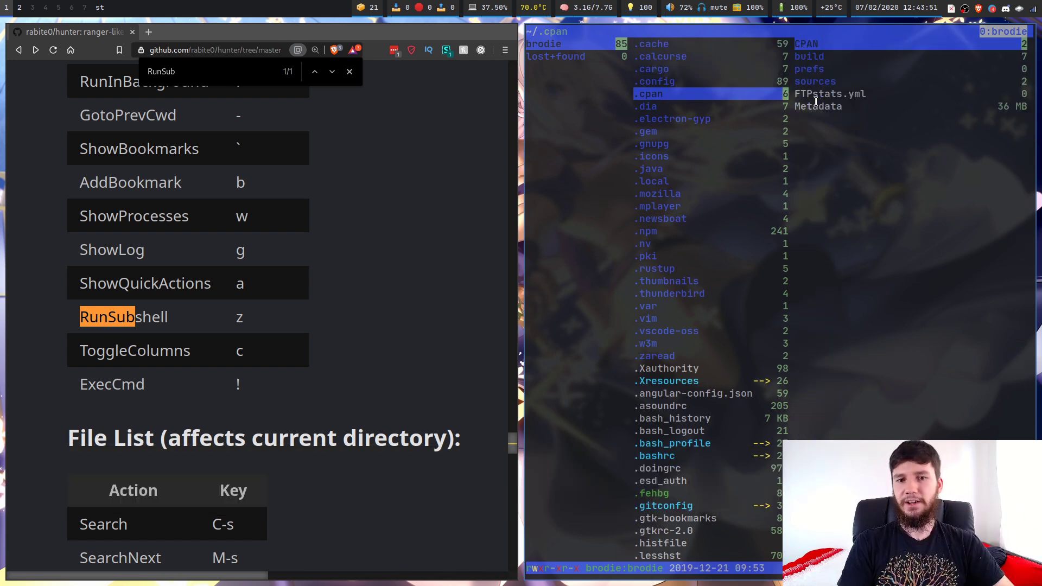
pyautogui.press('z')
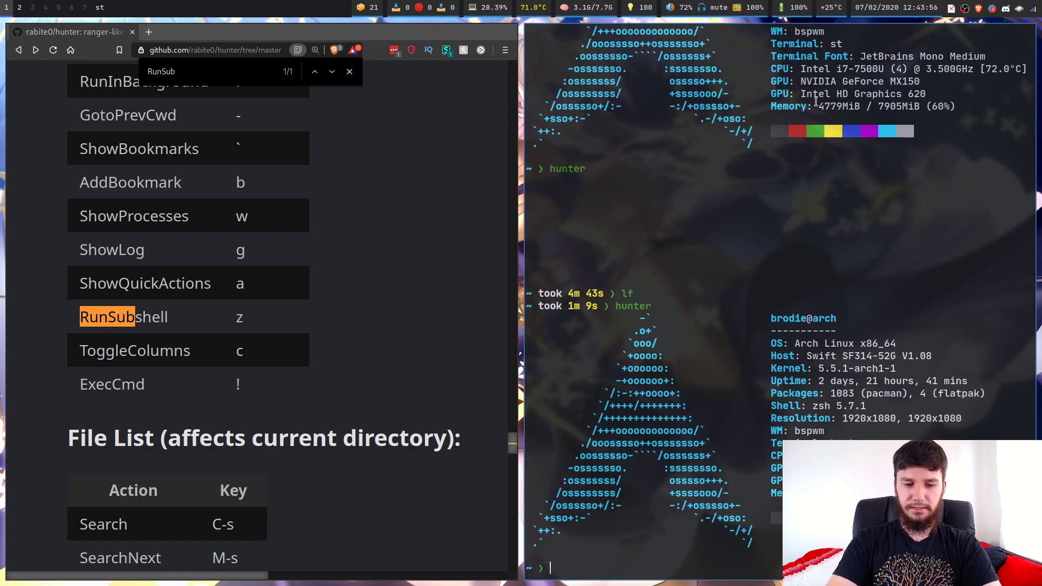
# Step: Reopen hunter in a fresh terminal with a larger font and try m on .cargo
pyautogui.press('super+q')
pyautogui.press('super+Return')
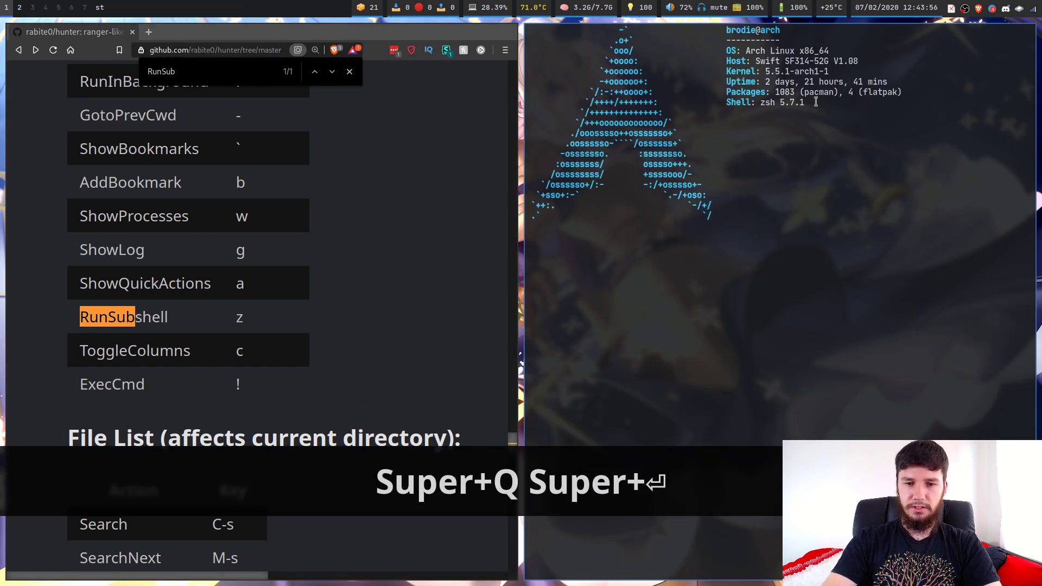
pyautogui.hotkey('alt', '=')
pyautogui.hotkey('alt', '=')
pyautogui.hotkey('alt', '=')
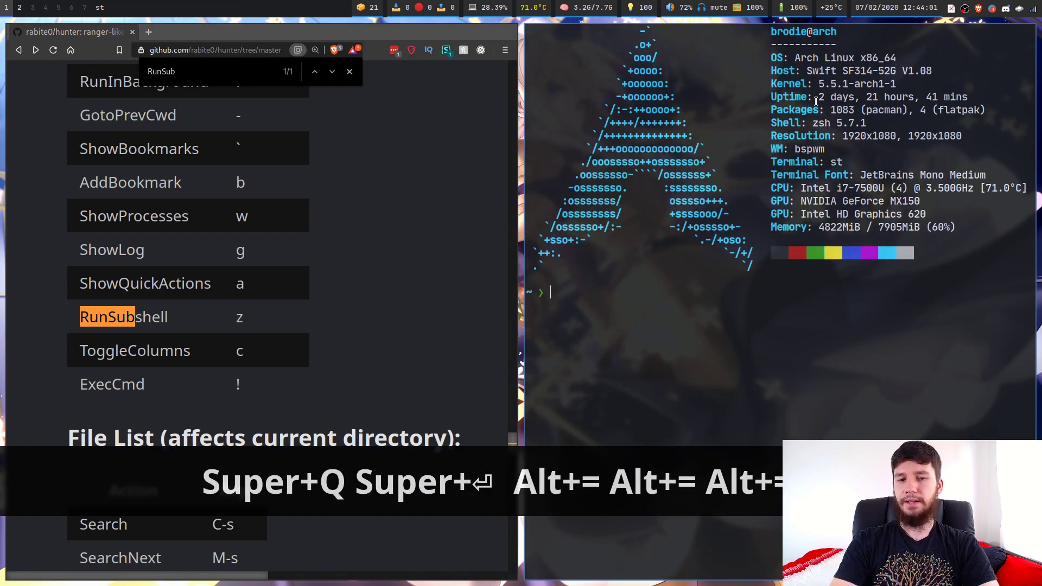
pyautogui.write('hunter')
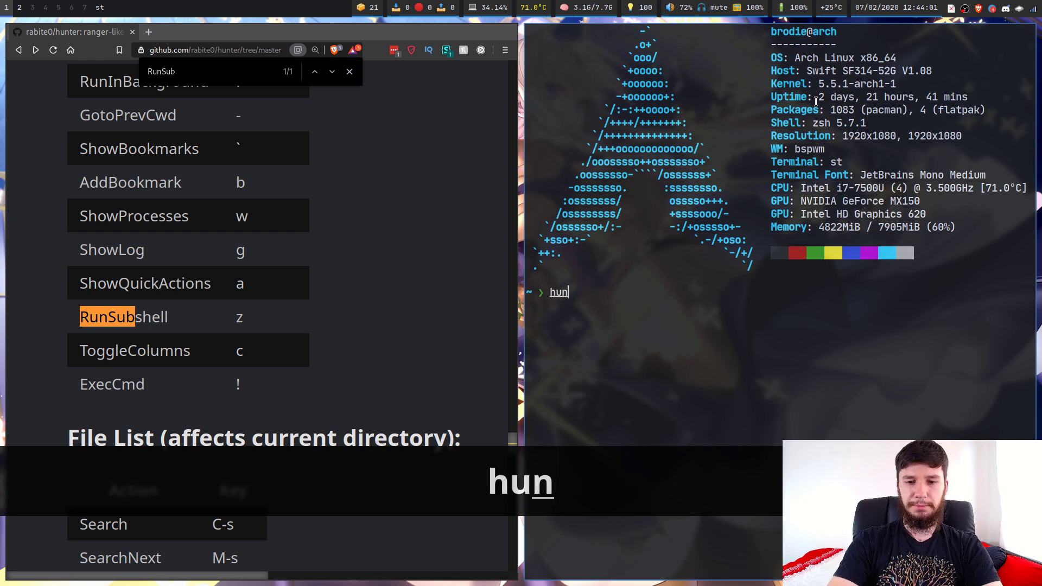
pyautogui.press('Return')
pyautogui.press('j')
pyautogui.press('j')
pyautogui.press('m')
pyautogui.press('m')
pyautogui.press('m')
pyautogui.press('m')
pyautogui.press('m')
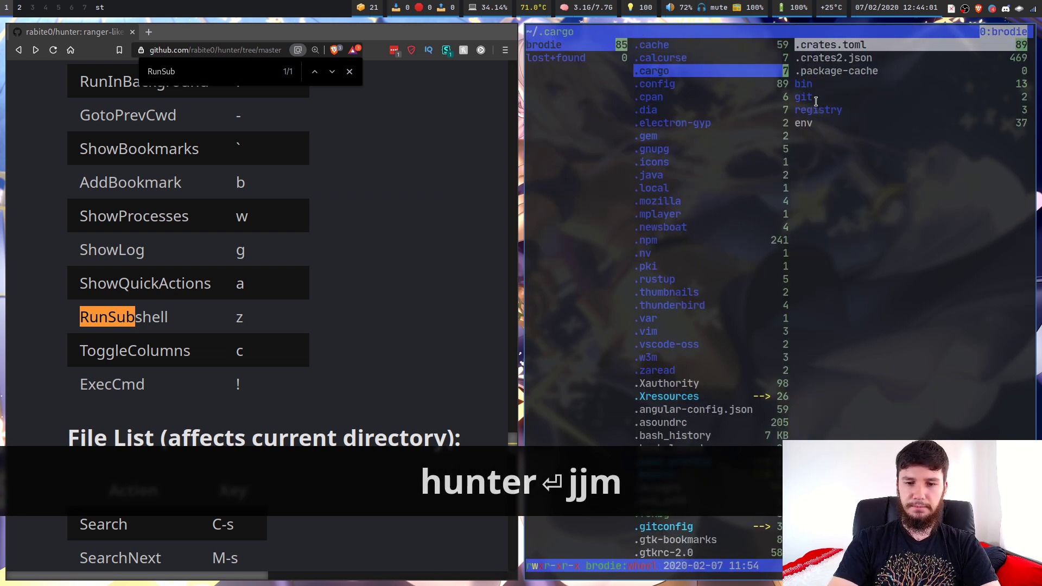
pyautogui.press('m')
pyautogui.press('m')
pyautogui.press('m')
pyautogui.press('m')
pyautogui.press('m')
pyautogui.press('m')
pyautogui.press('m')
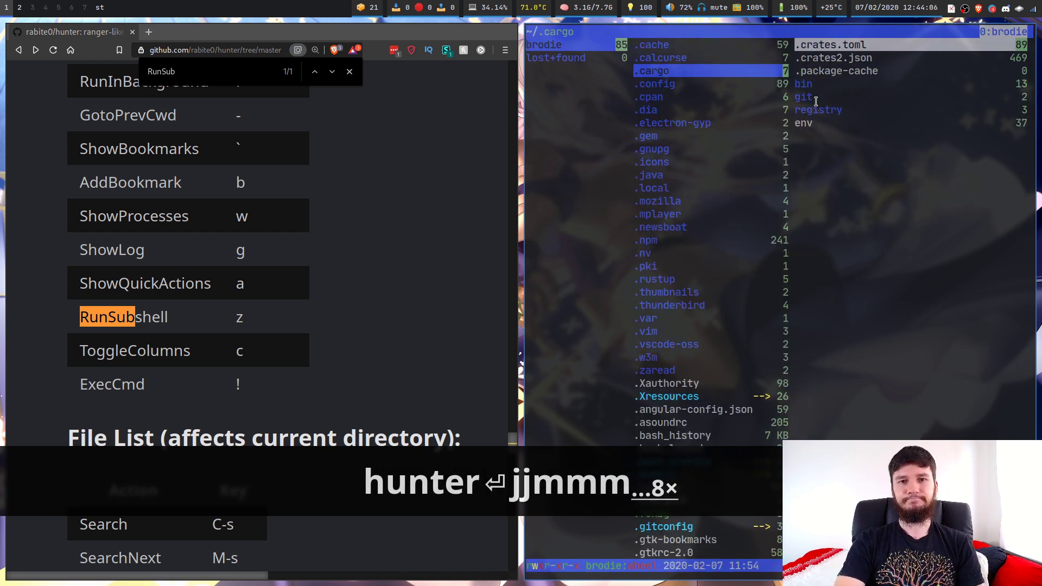
pyautogui.press('m')
pyautogui.press('m')
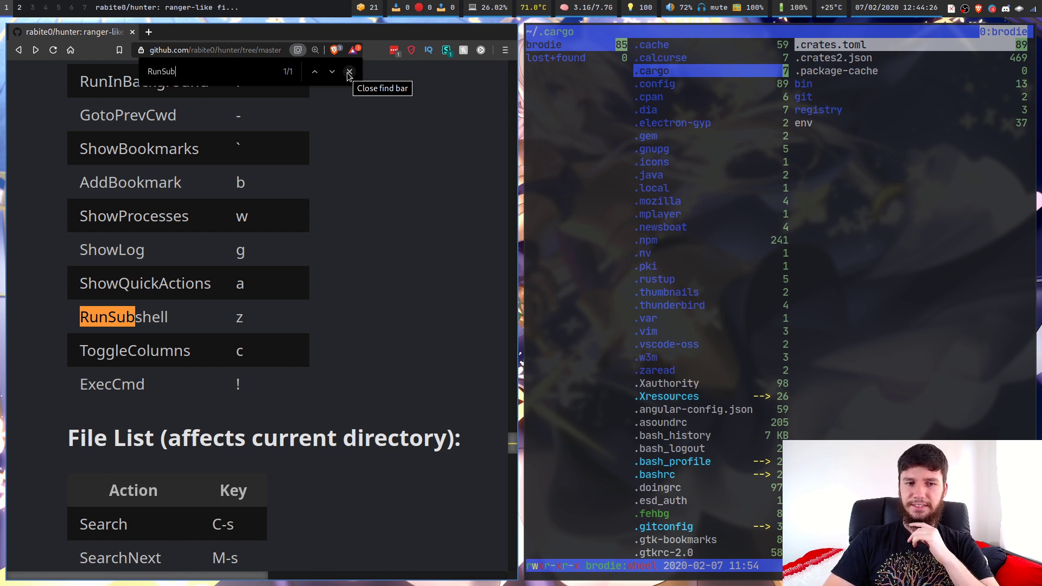
# Step: Close the page search and open a new terminal beside the README's Configuration section
pyautogui.click(349, 73)
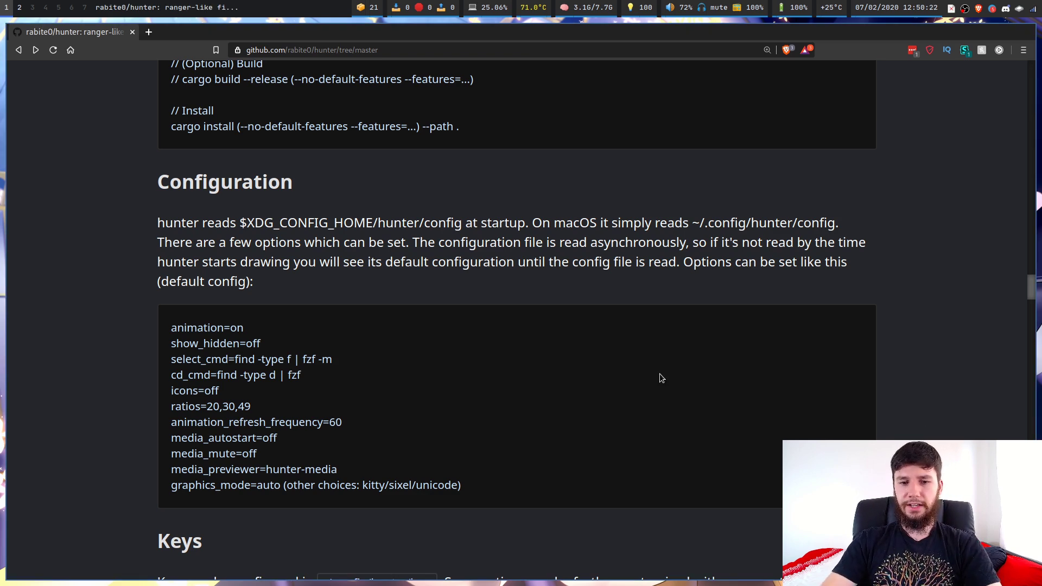
pyautogui.press('super+Return')
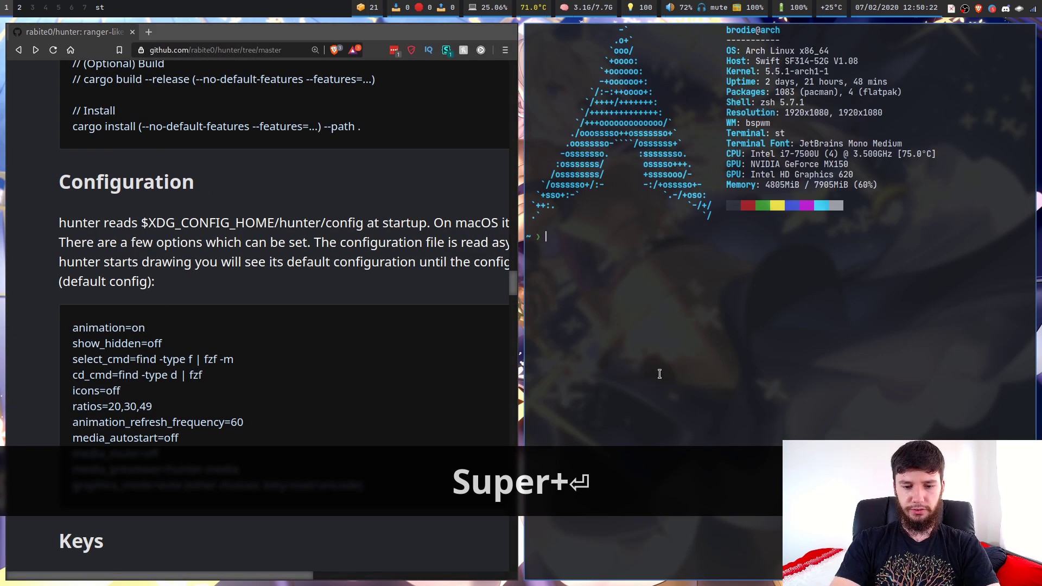
# Step: Enlarge the terminal font, run lf, and open ~/.config/hunter/config in Vim
pyautogui.hotkey('alt', '=')
pyautogui.hotkey('alt', '=')
pyautogui.hotkey('alt', '=')
pyautogui.hotkey('alt', '=')
pyautogui.write('lf')
pyautogui.press('Return')
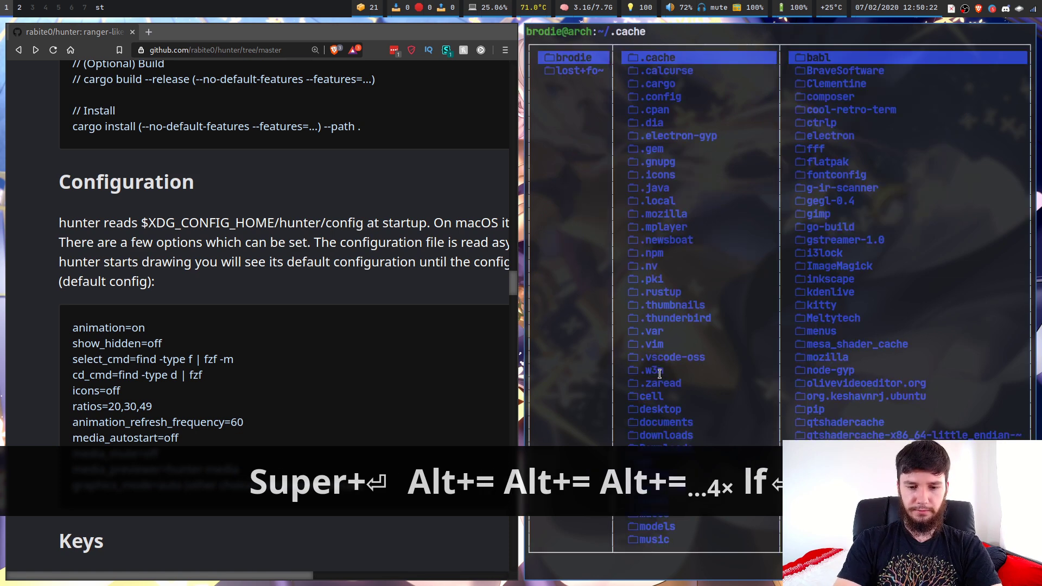
pyautogui.press('g')
pyautogui.press('c')
pyautogui.press('/')
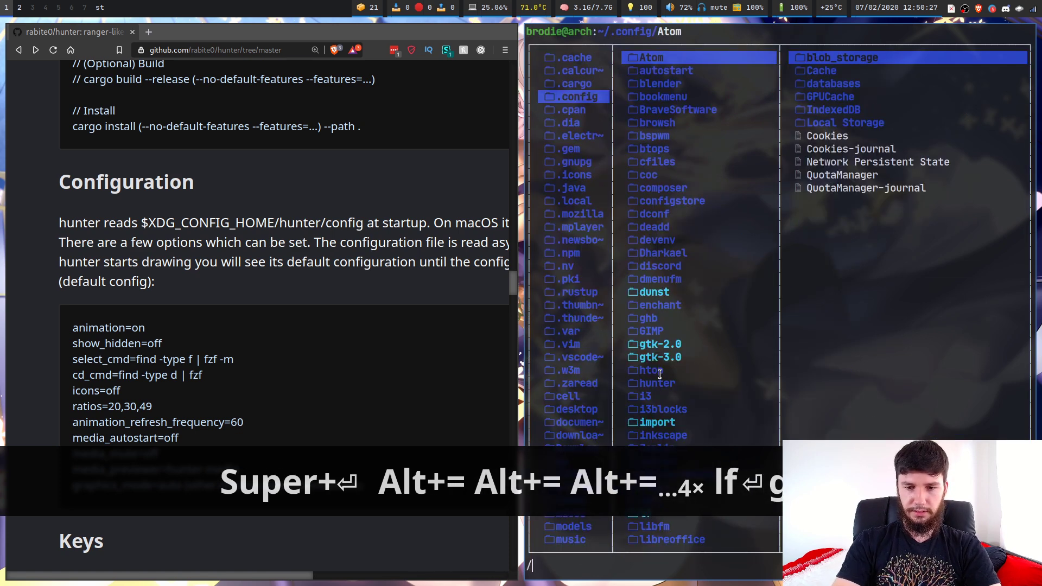
pyautogui.write('hunter')
pyautogui.press('Return')
pyautogui.press('l')
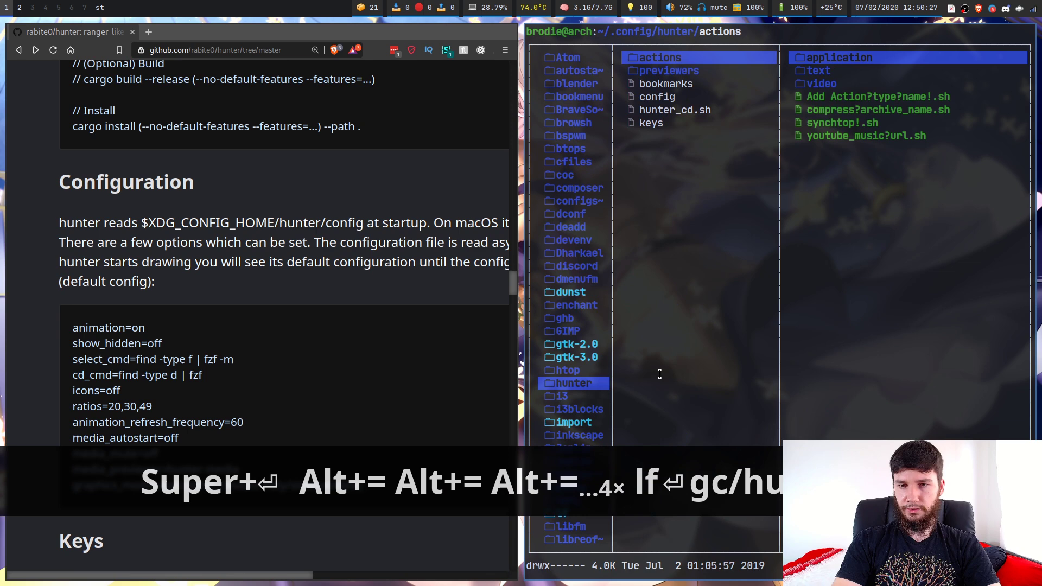
pyautogui.press('j')
pyautogui.press('j')
pyautogui.press('j')
pyautogui.press('e')
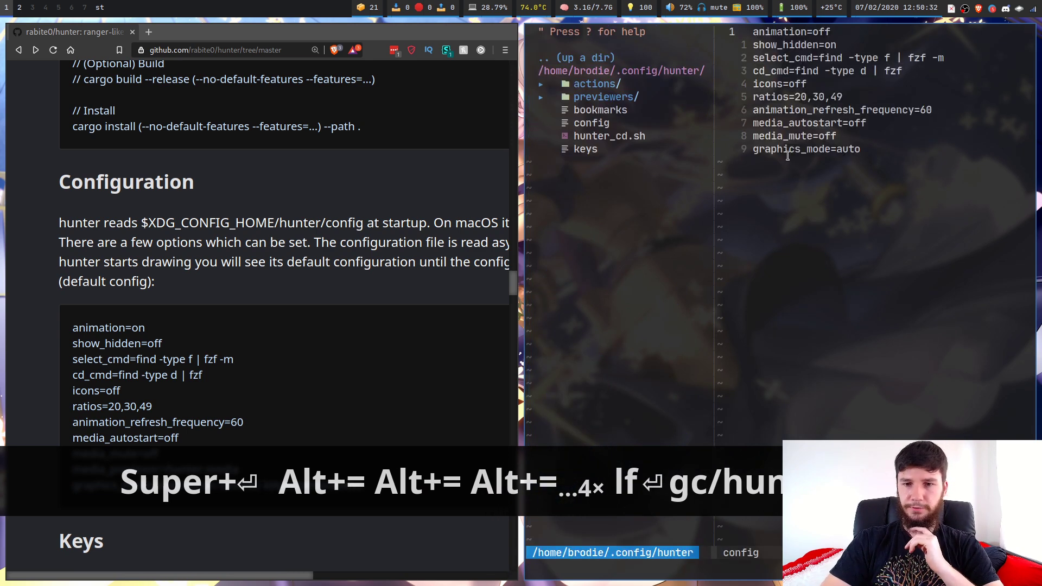
# Step: Focus the config window and erase the 'off' value of the animation line
pyautogui.hotkey('ctrl', 'w')
pyautogui.press('l')
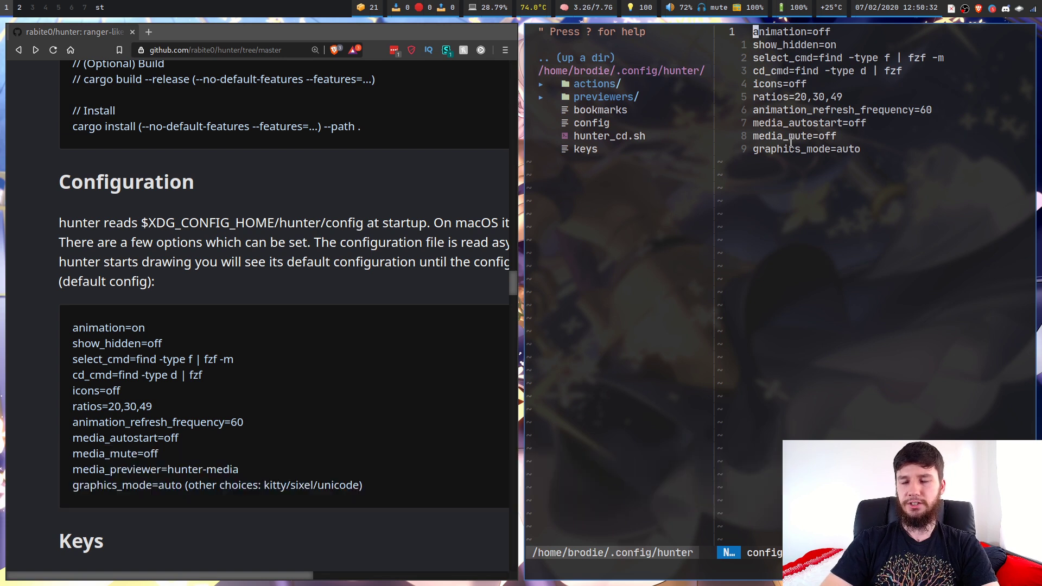
pyautogui.press('A')
pyautogui.press('BackSpace')
pyautogui.press('BackSpace')
pyautogui.press('BackSpace')
# Step: Set animation=on and show_hidden=off in the hunter config
pyautogui.write('on')
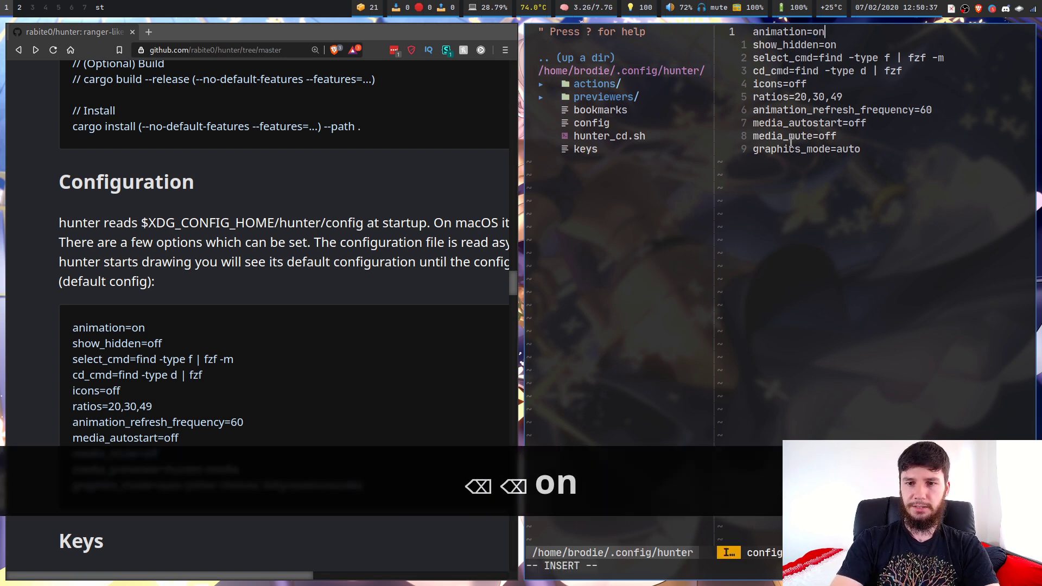
pyautogui.press('Escape')
pyautogui.press('j')
pyautogui.press('A')
pyautogui.press('BackSpace')
pyautogui.write('o')
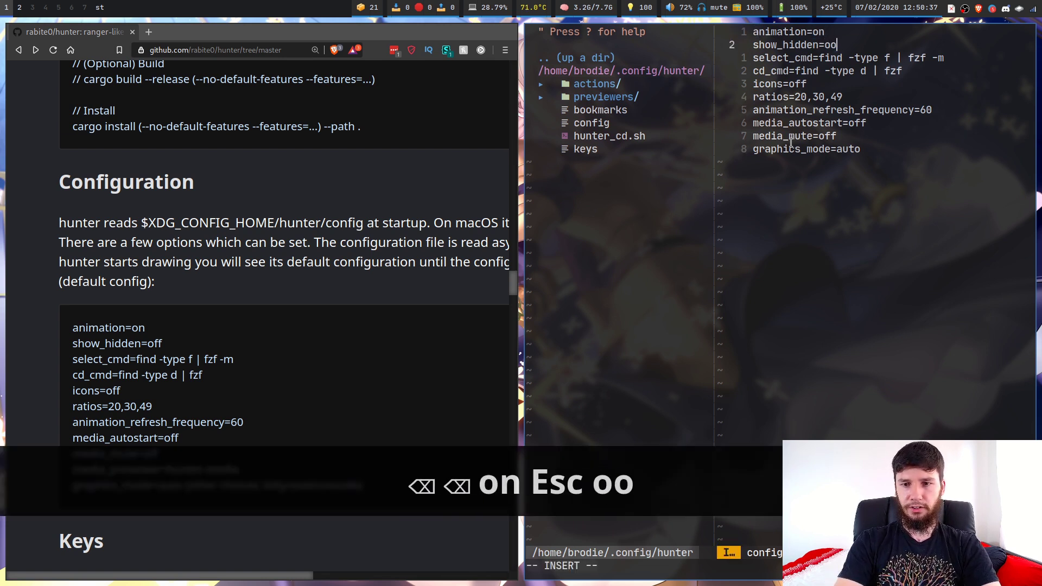
pyautogui.write('f')
pyautogui.press('Escape')
pyautogui.write(':w')
pyautogui.press('Escape')
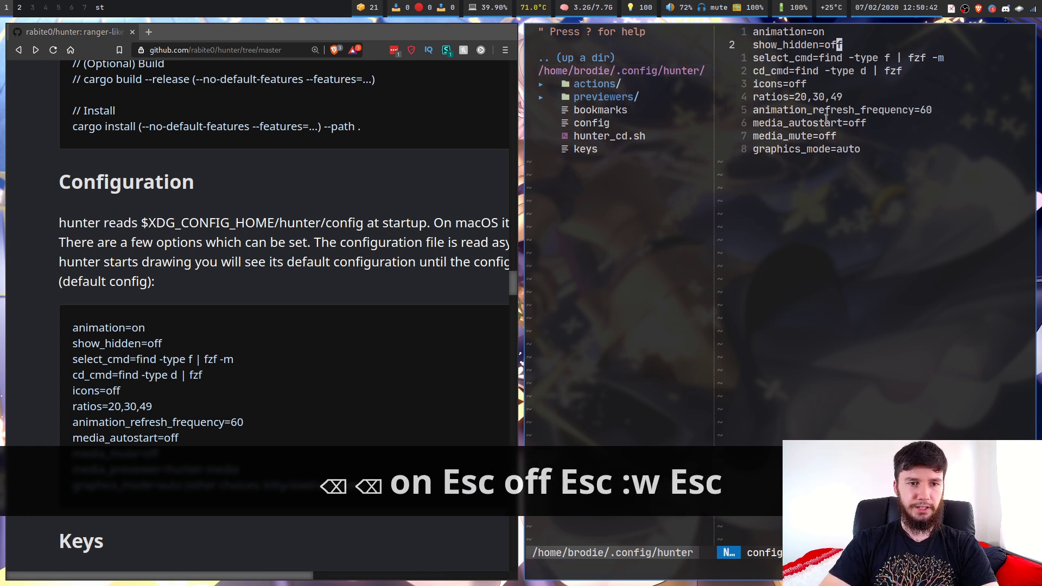
# Step: Open a new terminal on another workspace, browse into .config and back, then close it
pyautogui.press('super+2')
pyautogui.press('super+3')
pyautogui.press('super+r')
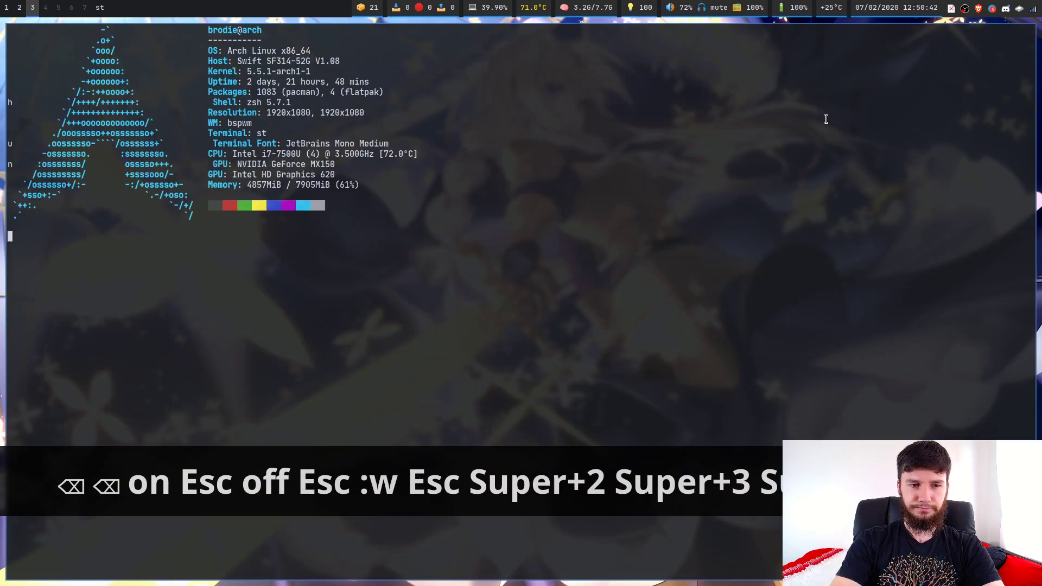
pyautogui.press('j')
pyautogui.press('j')
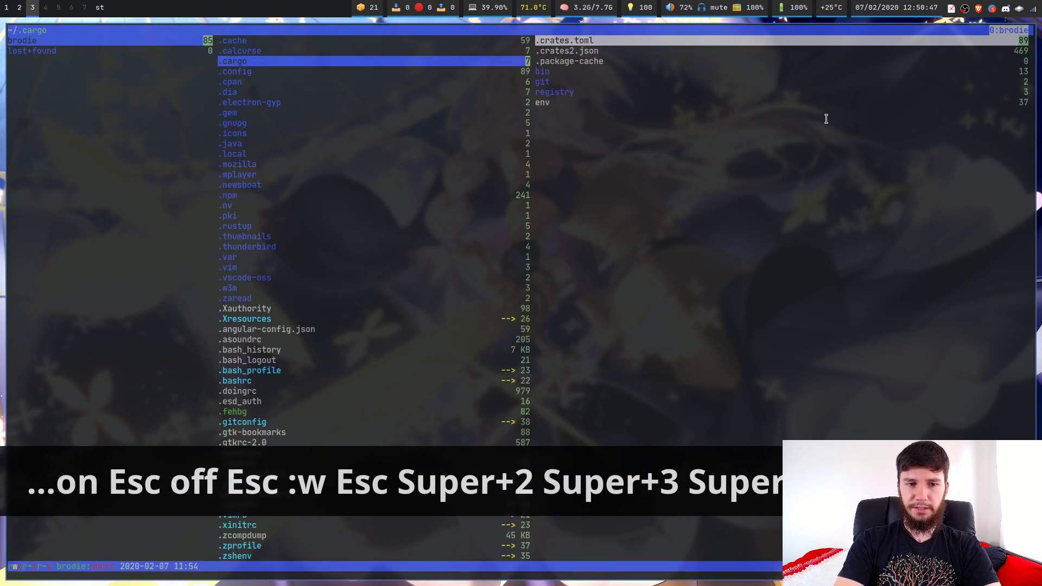
pyautogui.hotkey('alt', '=')
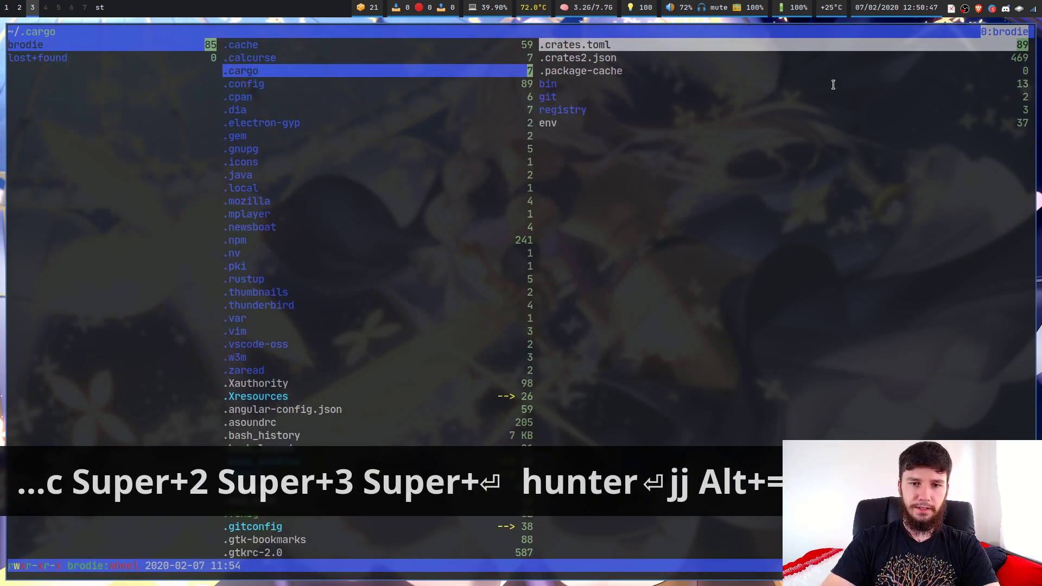
pyautogui.press('j')
pyautogui.press('l')
pyautogui.press('h')
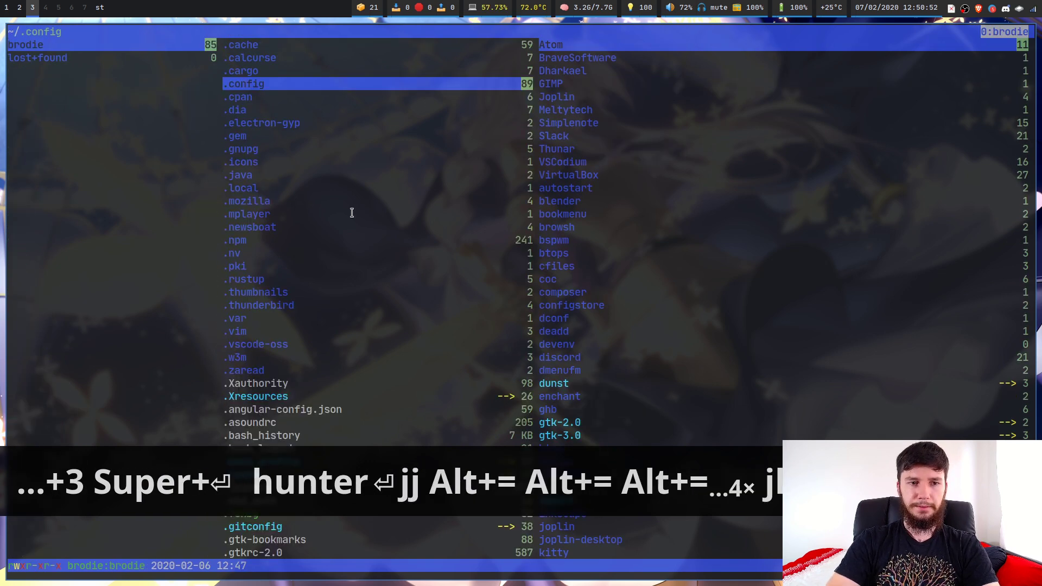
pyautogui.press('super+q')
# Step: Save the config with :w, restart hunter, and browse the home list down to snap
pyautogui.press('super+2')
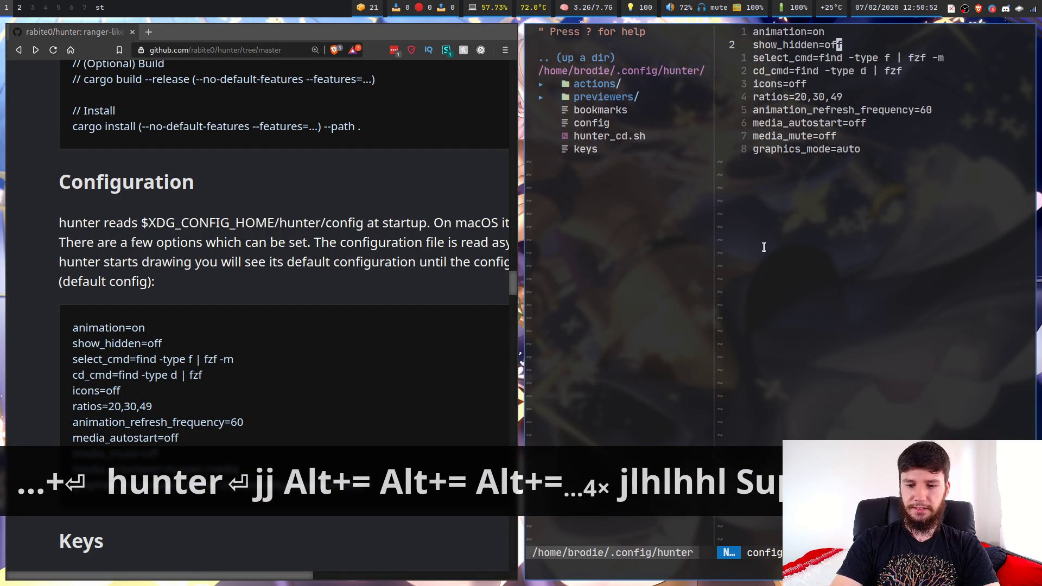
pyautogui.write(':w')
pyautogui.press('Return')
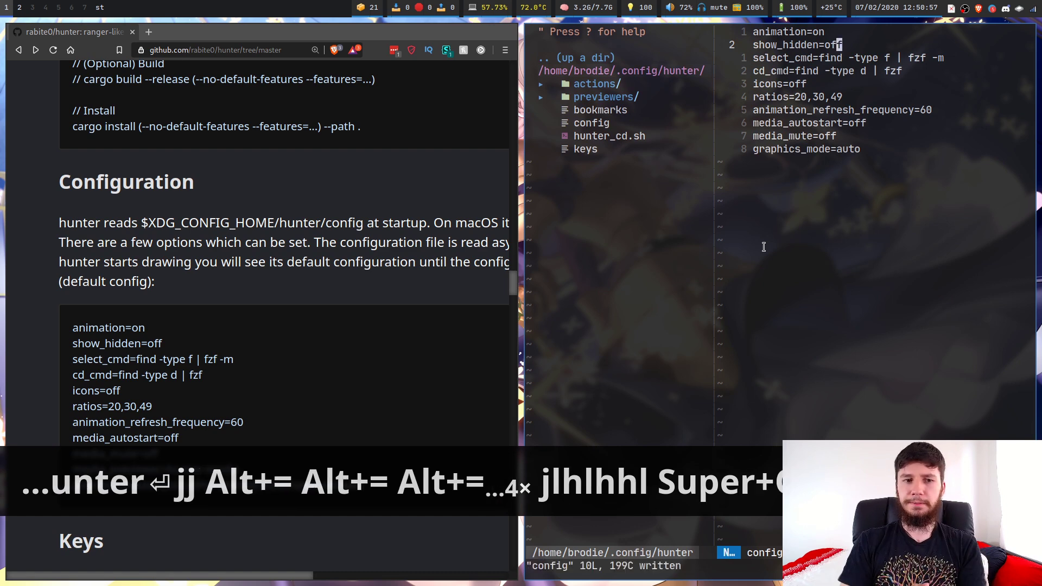
pyautogui.press('super+2')
pyautogui.write('q')
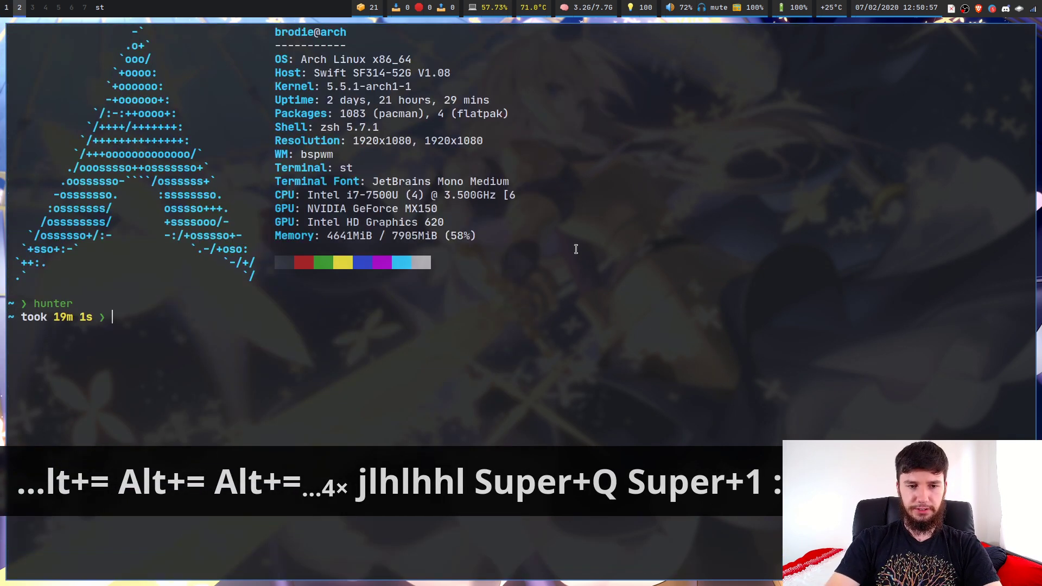
pyautogui.write('hunter')
pyautogui.press('Return')
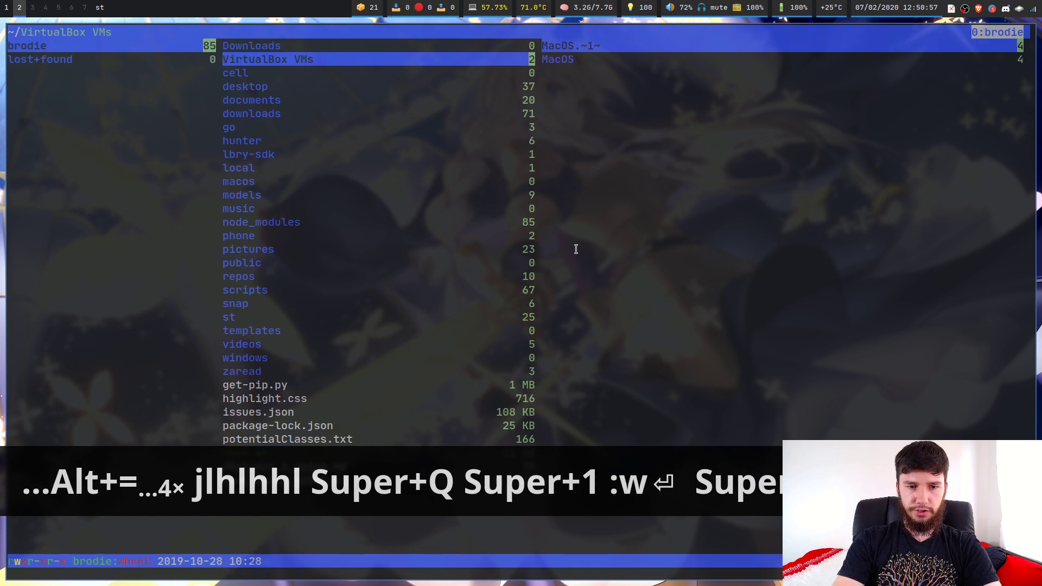
pyautogui.press('j')
pyautogui.press('j')
pyautogui.press('j')
pyautogui.press('j')
pyautogui.press('j')
pyautogui.press('j')
pyautogui.press('j')
pyautogui.press('j')
pyautogui.press('j')
pyautogui.press('j')
pyautogui.press('j')
pyautogui.press('j')
pyautogui.press('j')
pyautogui.press('j')
pyautogui.press('j')
pyautogui.press('j')
pyautogui.press('j')
pyautogui.press('j')
pyautogui.press('j')
pyautogui.press('j')
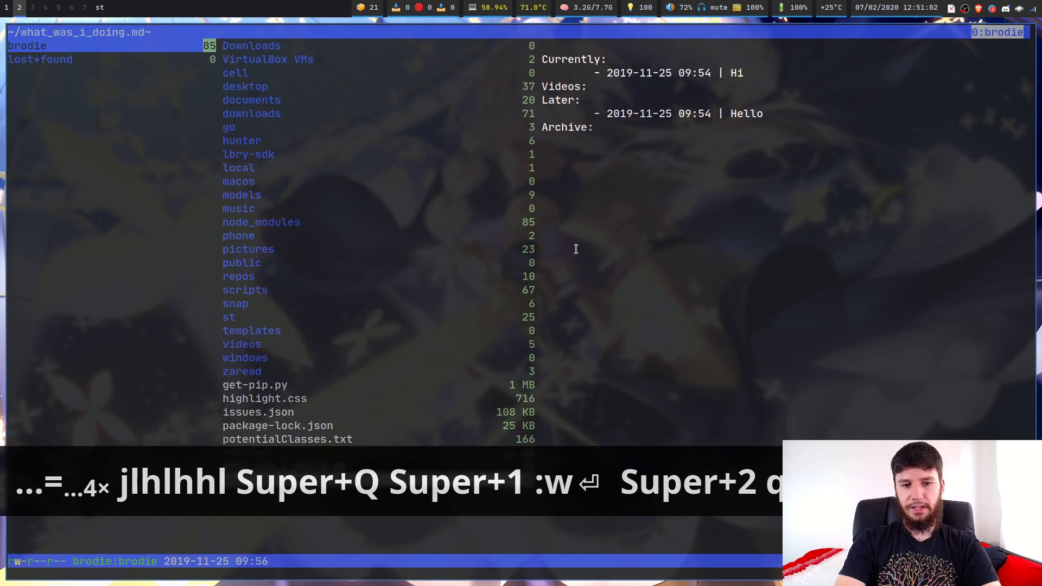
pyautogui.press('k')
pyautogui.press('k')
pyautogui.press('k')
pyautogui.press('k')
pyautogui.press('k')
pyautogui.press('k')
pyautogui.press('k')
pyautogui.press('k')
pyautogui.press('k')
pyautogui.press('k')
pyautogui.press('k')
pyautogui.press('k')
pyautogui.press('k')
pyautogui.press('k')
pyautogui.press('k')
pyautogui.press('k')
pyautogui.press('k')
pyautogui.press('k')
pyautogui.press('k')
pyautogui.press('k')
pyautogui.press('j')
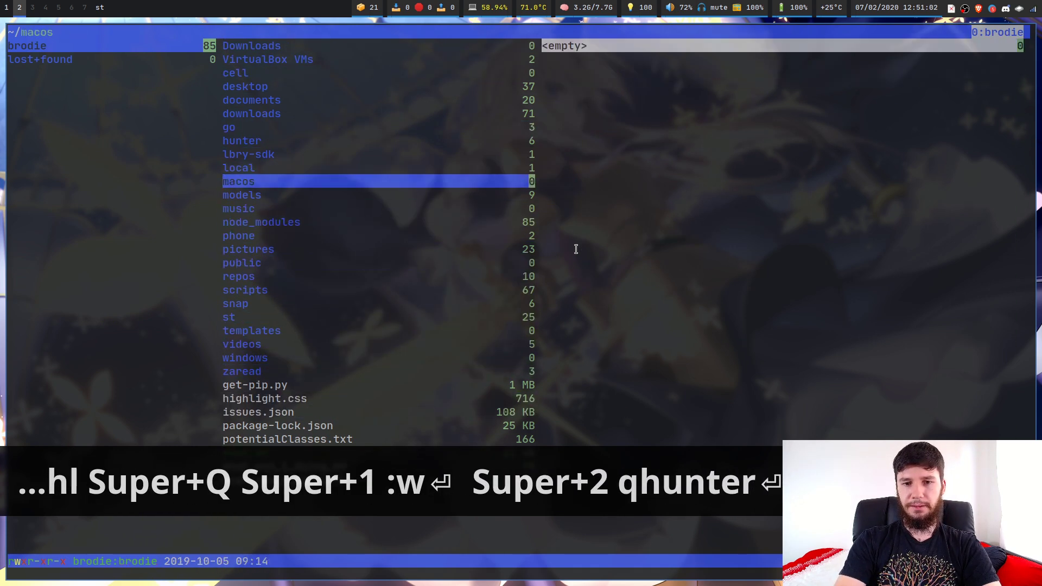
pyautogui.press('j')
pyautogui.press('j')
pyautogui.press('j')
pyautogui.press('j')
pyautogui.press('j')
pyautogui.press('j')
pyautogui.press('j')
pyautogui.press('j')
pyautogui.press('j')
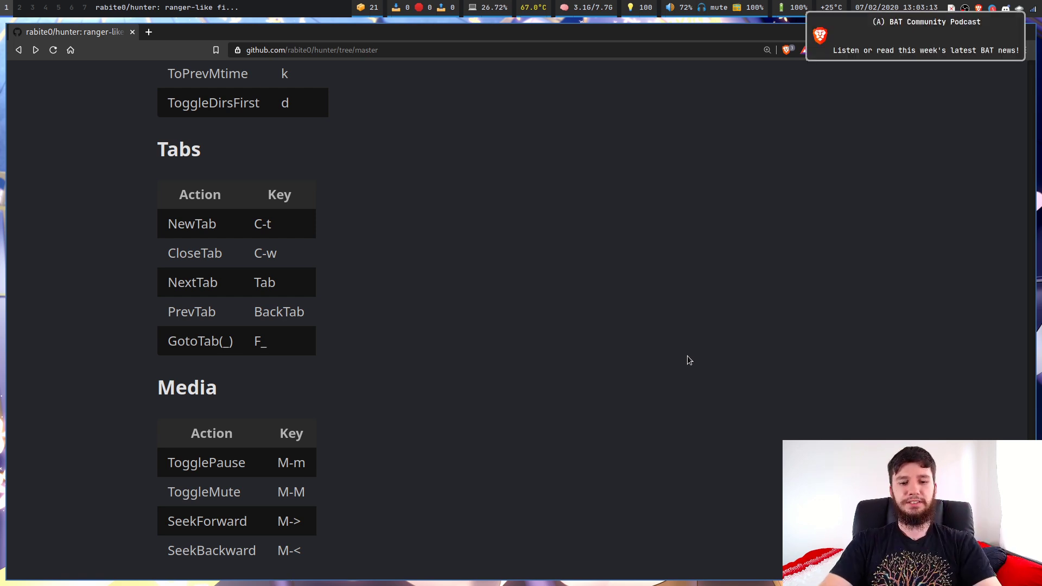
# Step: Dismiss the browser notification popup with Ctrl+Space while viewing the Tabs and Media tables
pyautogui.hotkey('ctrl', 'space')
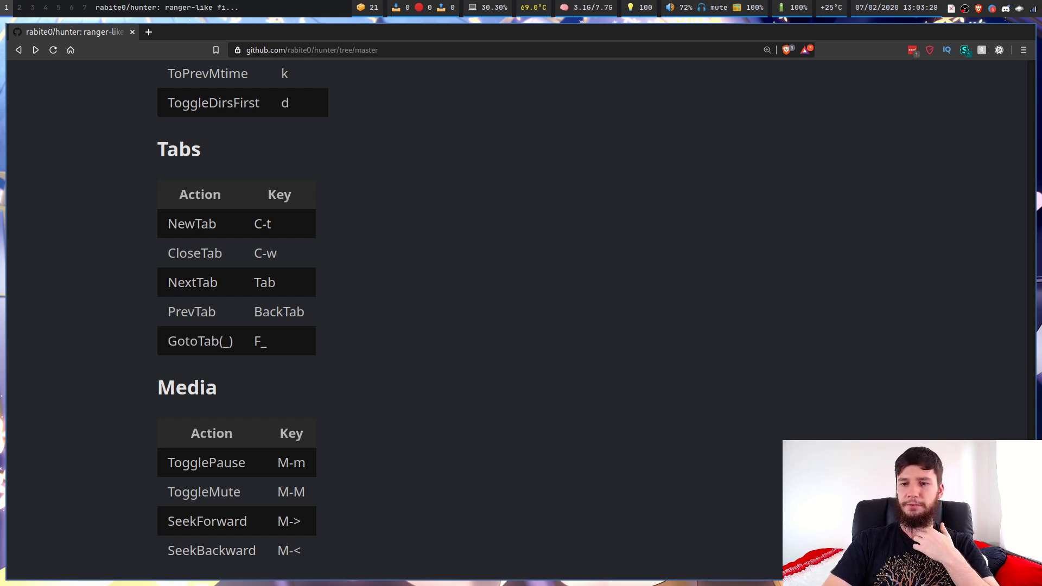
# Step: Scroll the README past the NEW list, demo, Configuration and Startup options to the Tabs table
pyautogui.scroll(15, 1027, 97)
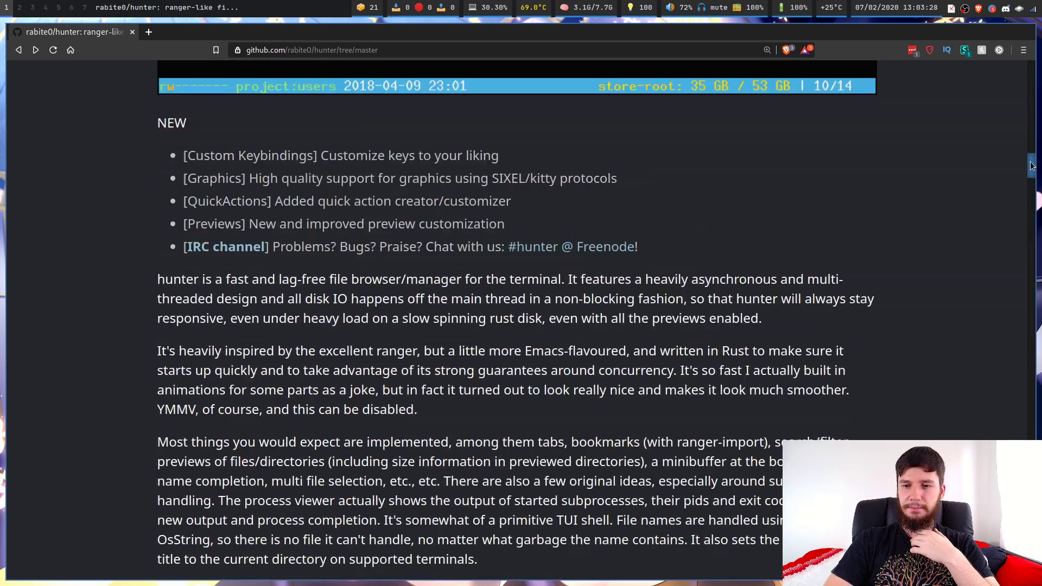
pyautogui.scroll(-15, 1027, 97)
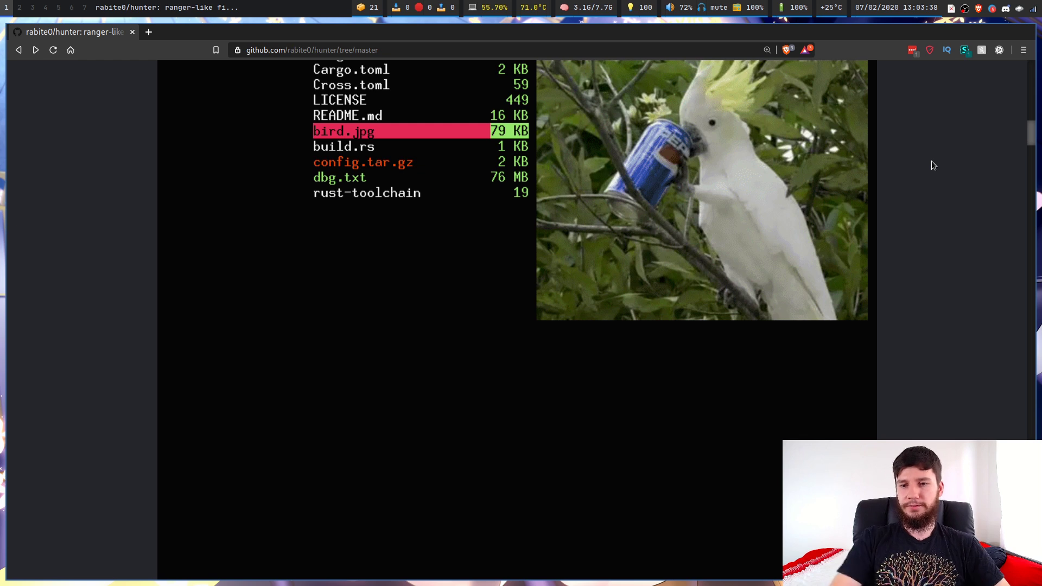
pyautogui.scroll(2, 932, 161)
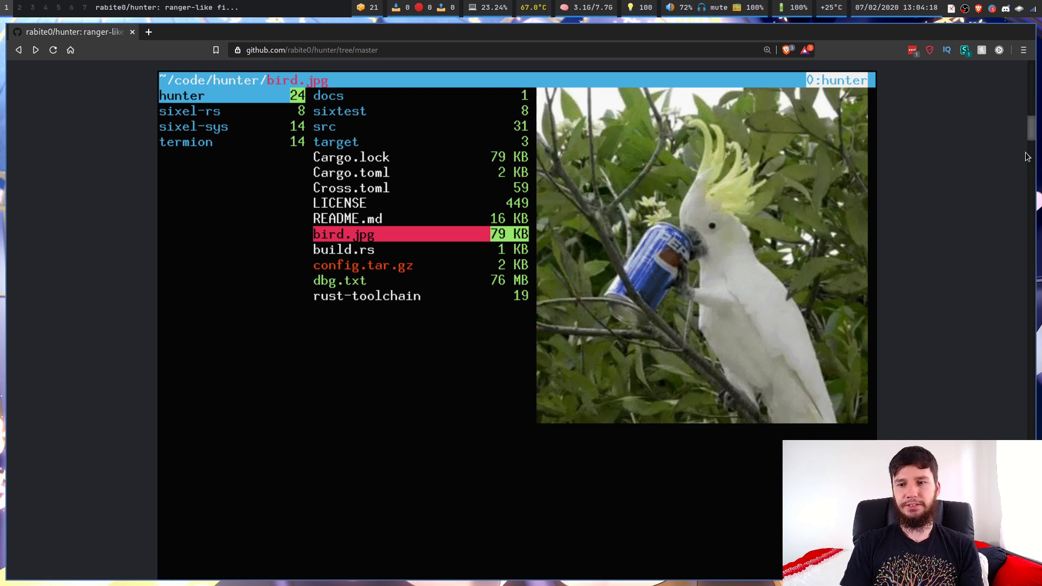
pyautogui.moveTo(1032, 130); pyautogui.dragTo(1021, 280)
pyautogui.scroll(-20, 891, 235)
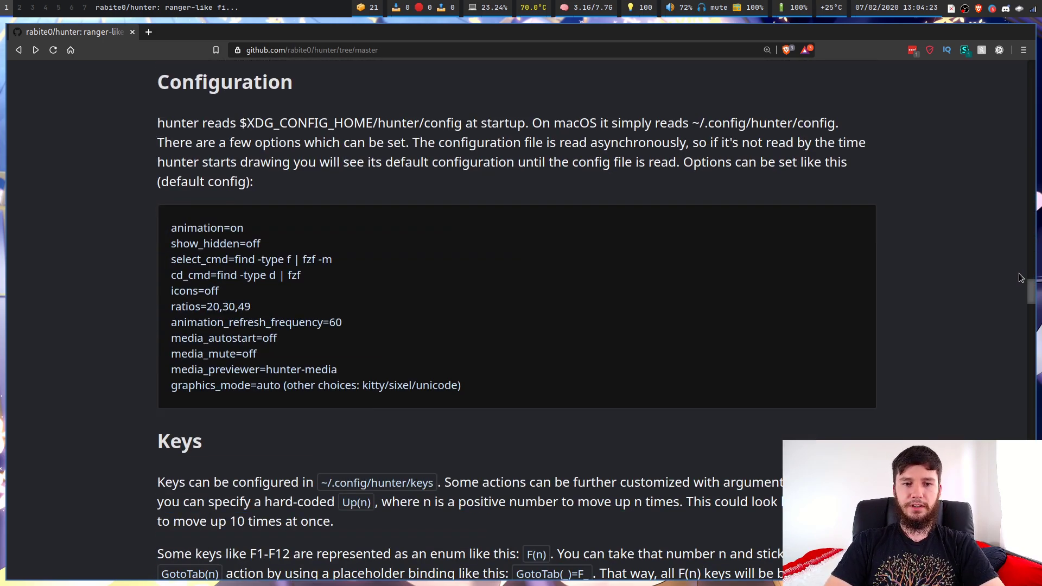
pyautogui.scroll(-20, 892, 240)
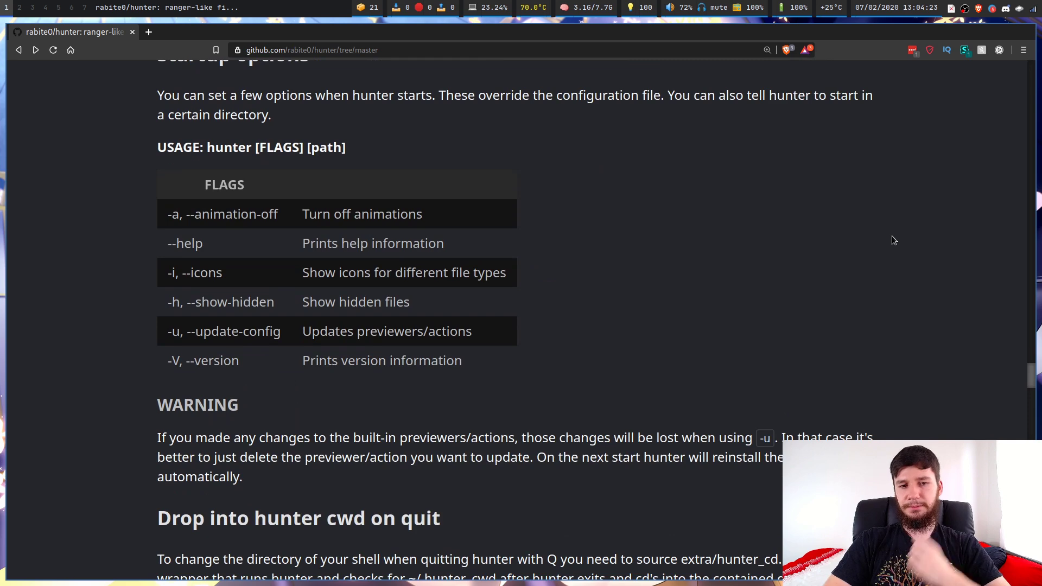
pyautogui.scroll(-20, 891, 241)
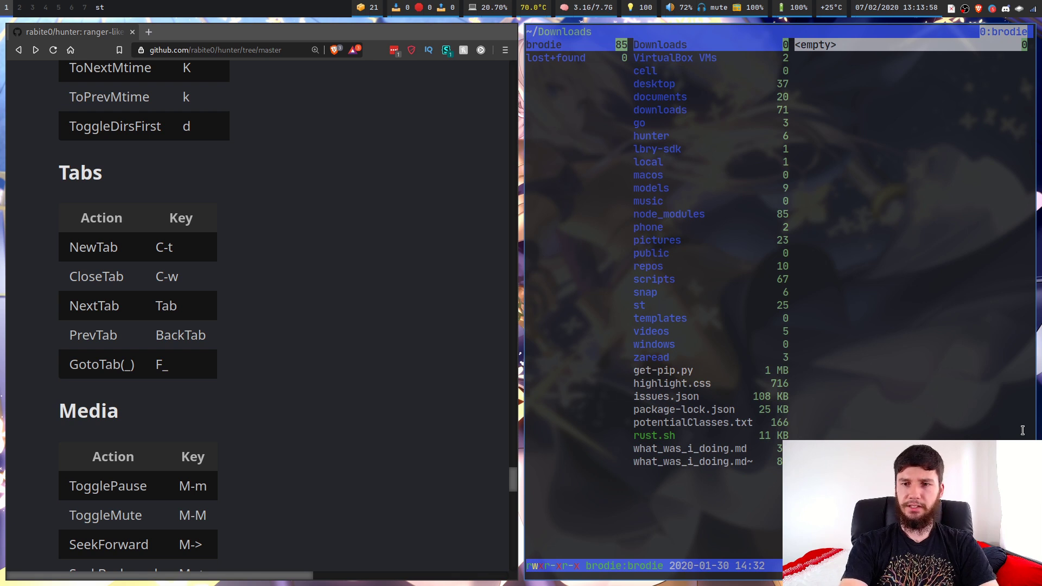
# Step: Open several new hunter tabs with Ctrl+t, then close the two newest with Ctrl+w
pyautogui.hotkey('ctrl', 't')
pyautogui.hotkey('ctrl', 't')
pyautogui.hotkey('ctrl', 't')
pyautogui.hotkey('ctrl', 't')
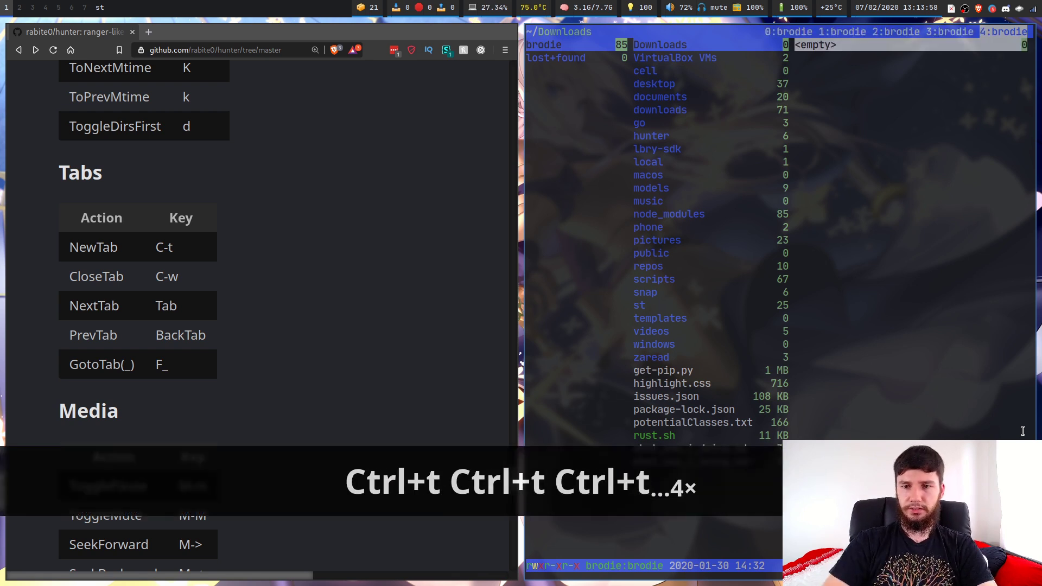
pyautogui.hotkey('ctrl', 't')
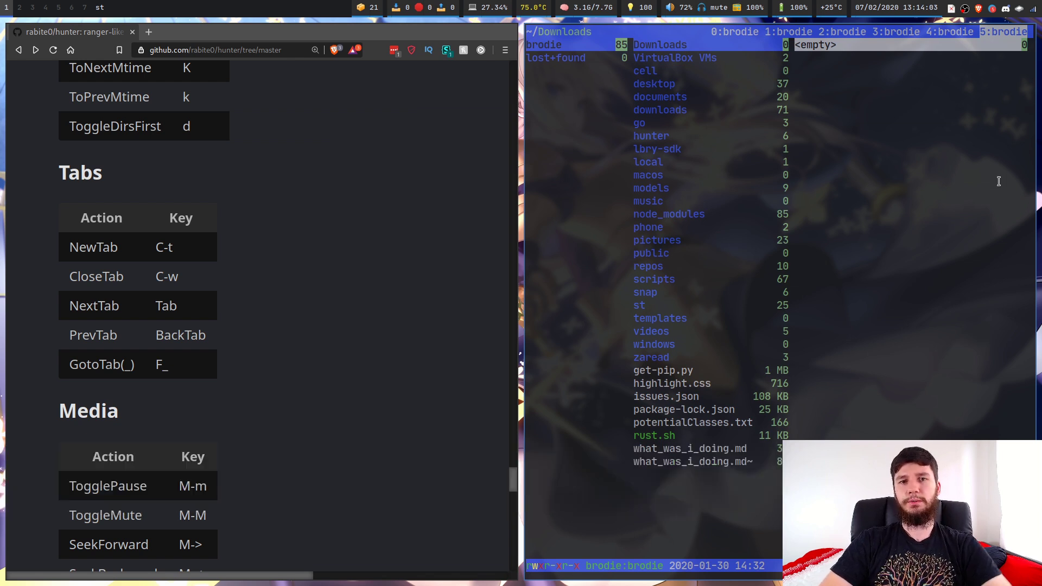
pyautogui.hotkey('ctrl', 'w')
pyautogui.hotkey('ctrl', 'w')
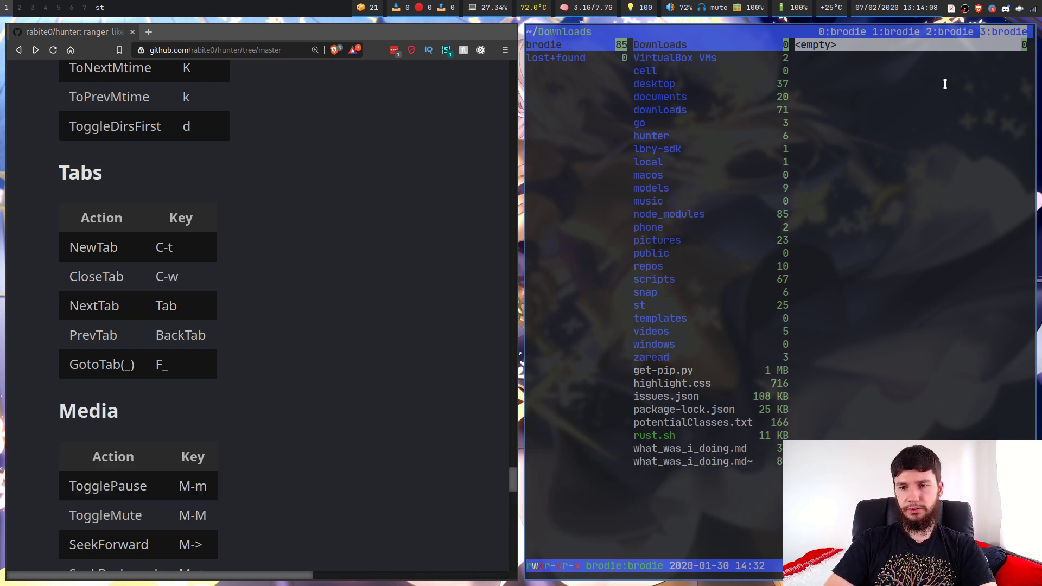
# Step: Cycle forward with Tab and backward with Shift+Tab through the remaining tabs 0 to 3
pyautogui.press('Tab')
pyautogui.press('Tab')
pyautogui.press('Tab')
pyautogui.press('Tab')
pyautogui.press('Tab')
pyautogui.press('Tab')
pyautogui.press('Tab')
pyautogui.press('Tab')
pyautogui.press('Tab')
pyautogui.press('Tab')
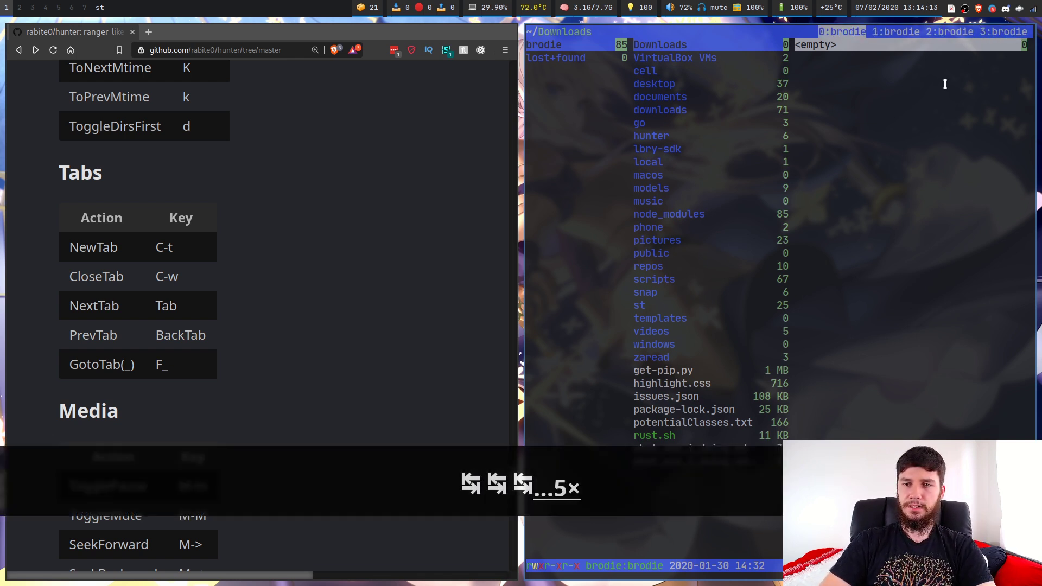
pyautogui.press('Tab')
pyautogui.press('Tab')
pyautogui.press('Tab')
pyautogui.press('Tab')
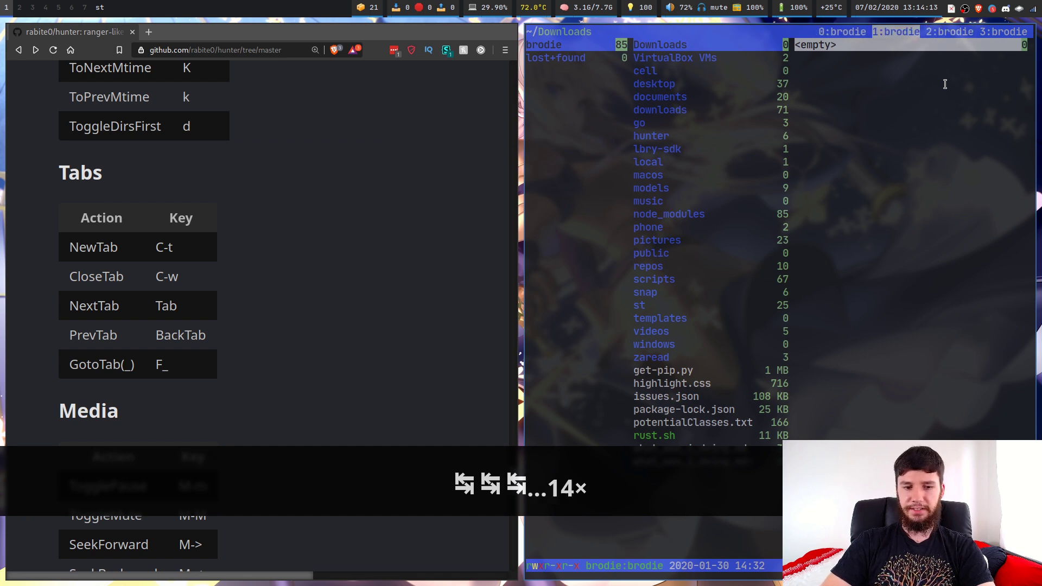
pyautogui.hotkey('shift', 'Tab')
pyautogui.hotkey('shift', 'Tab')
pyautogui.hotkey('shift', 'Tab')
pyautogui.hotkey('shift', 'Tab')
pyautogui.hotkey('shift', 'Tab')
pyautogui.hotkey('shift', 'Tab')
pyautogui.hotkey('shift', 'Tab')
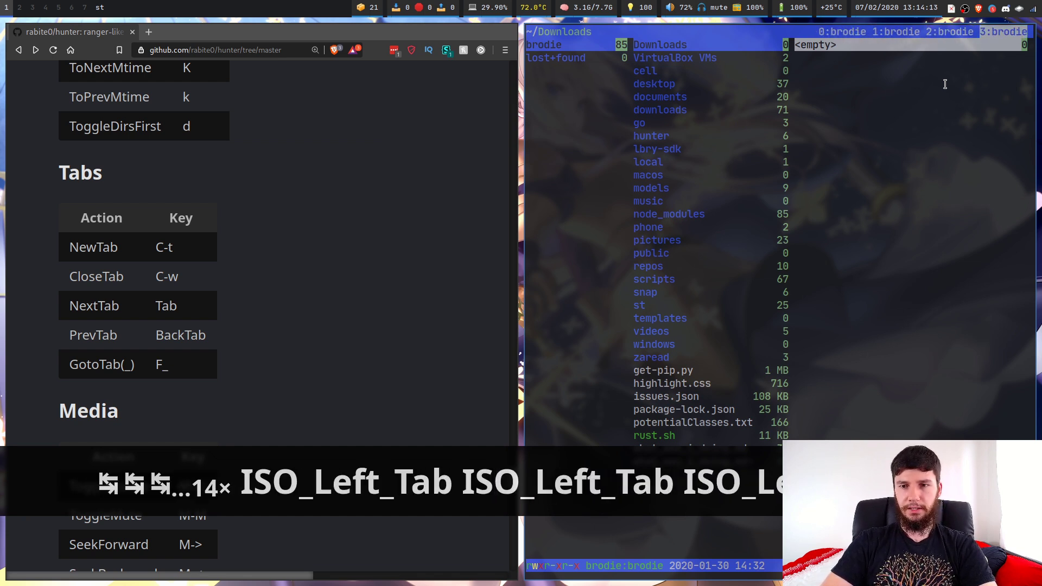
pyautogui.hotkey('shift', 'Tab')
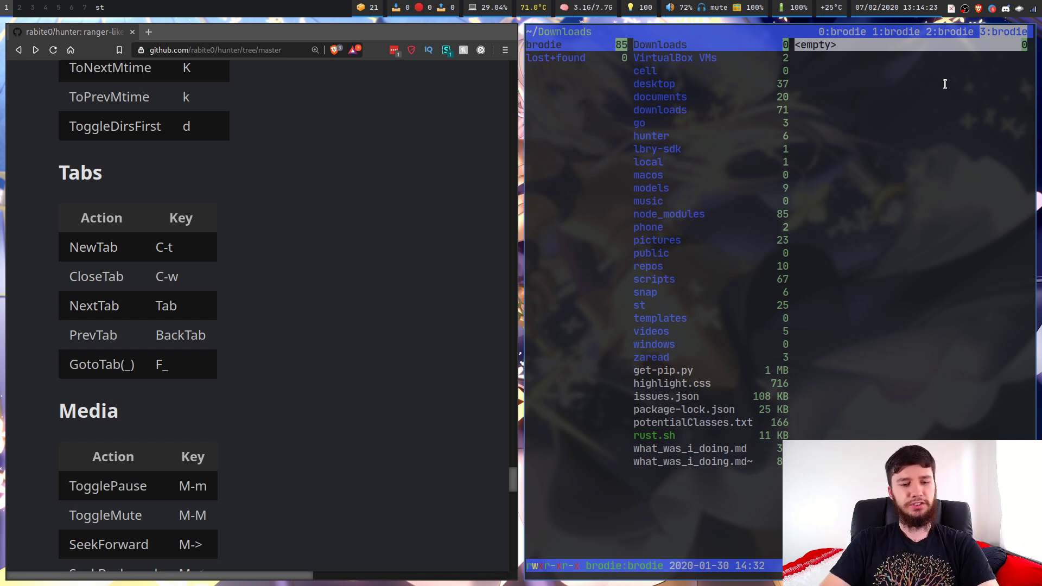
pyautogui.hotkey('shift', 'Tab')
pyautogui.hotkey('shift', 'Tab')
pyautogui.hotkey('shift', 'Tab')
pyautogui.hotkey('shift', 'Tab')
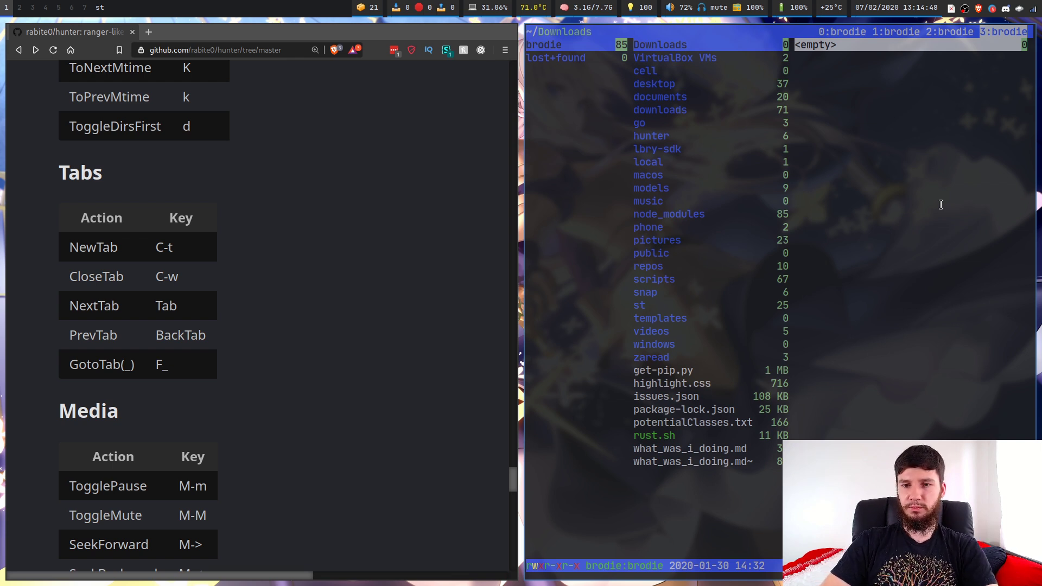
# Step: Jump directly between tabs 0 to 3 using F1 through F4
pyautogui.press('F1')
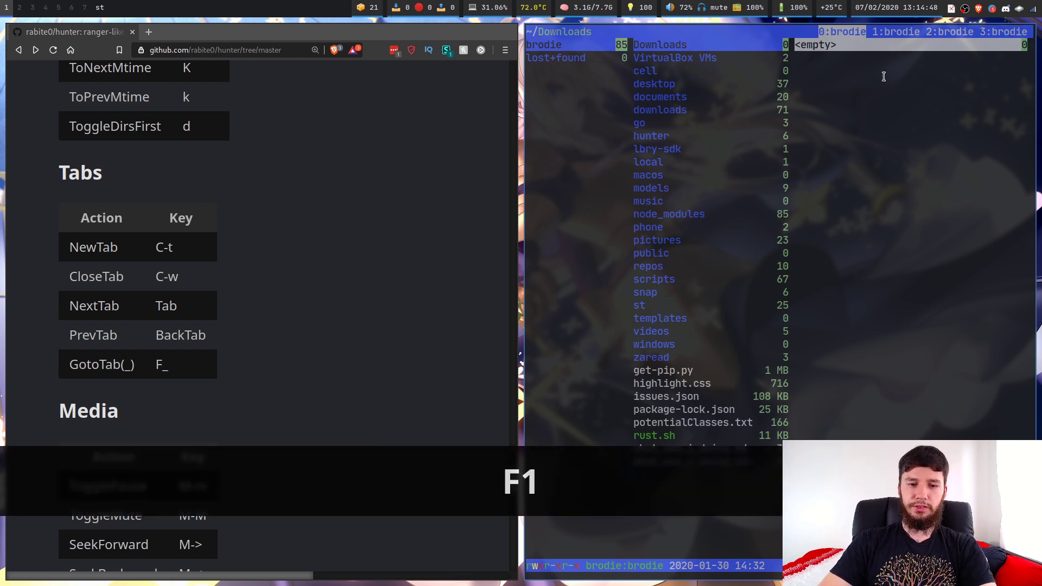
pyautogui.press('F4')
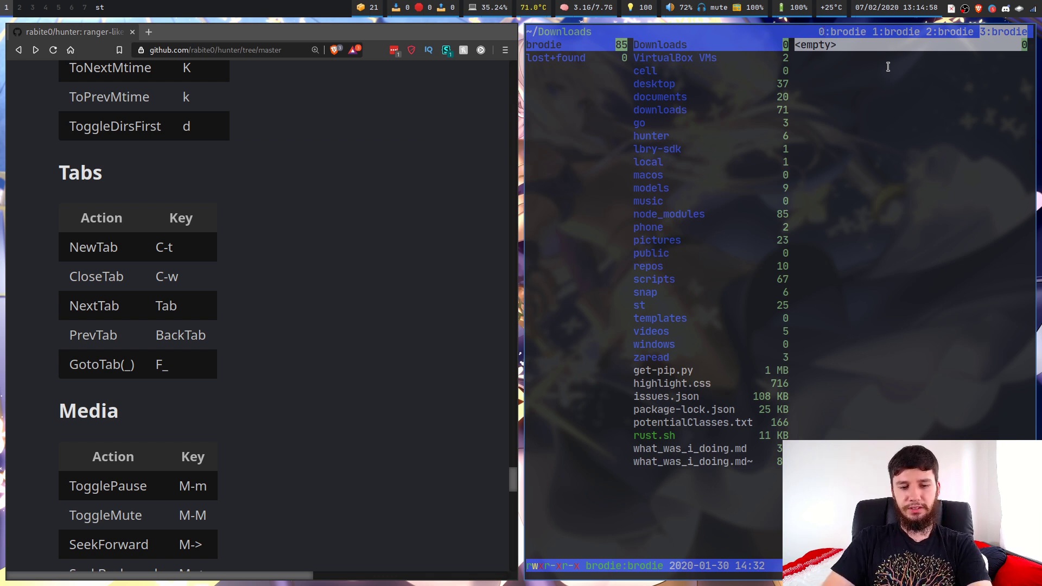
pyautogui.press('F3')
pyautogui.press('F2')
pyautogui.press('F1')
pyautogui.press('F3')
pyautogui.press('F4')
pyautogui.press('F2')
# Step: Return to the first tab with F1 and close the other tabs with Ctrl+w
pyautogui.press('F1')
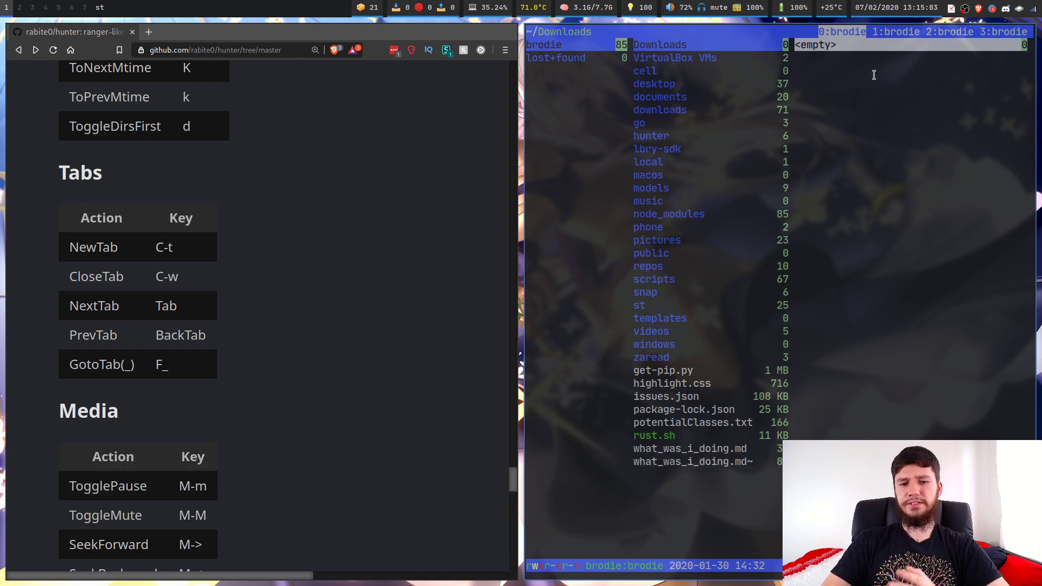
pyautogui.hotkey('ctrl', 'w')
pyautogui.hotkey('ctrl', 'w')
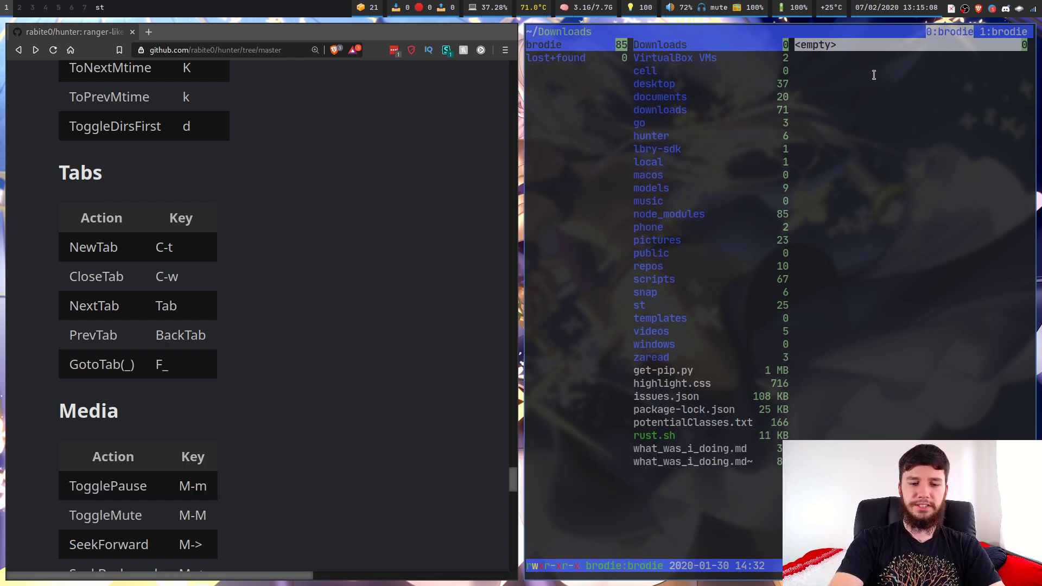
pyautogui.hotkey('ctrl', 'w')
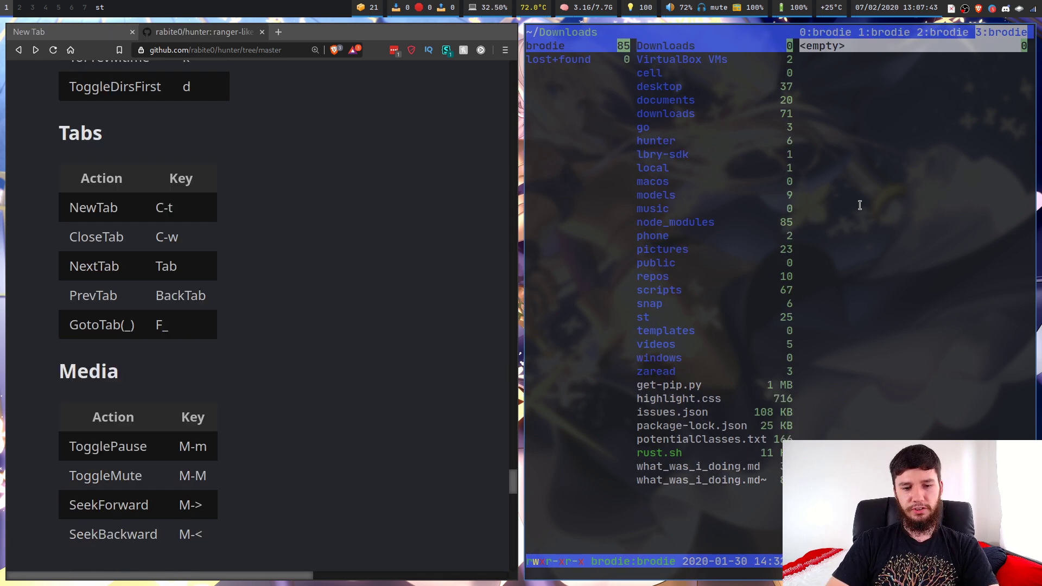
# Step: Close hunter's terminal with Super+Q and scroll the README through Bookmarks and Processes to MiniBuffer, Folds and Log
pyautogui.press('super+q')
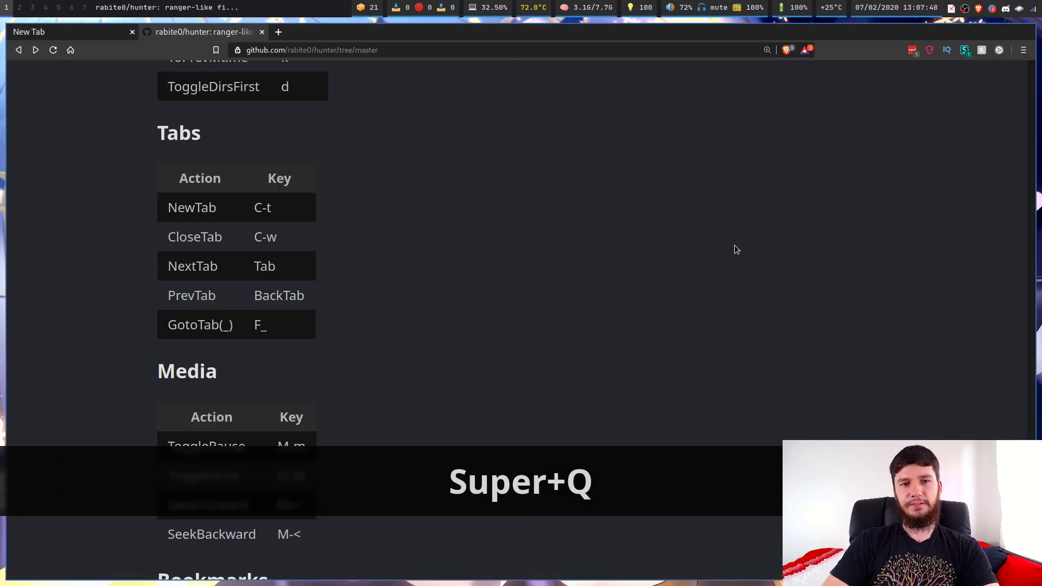
pyautogui.scroll(-3, 597, 201)
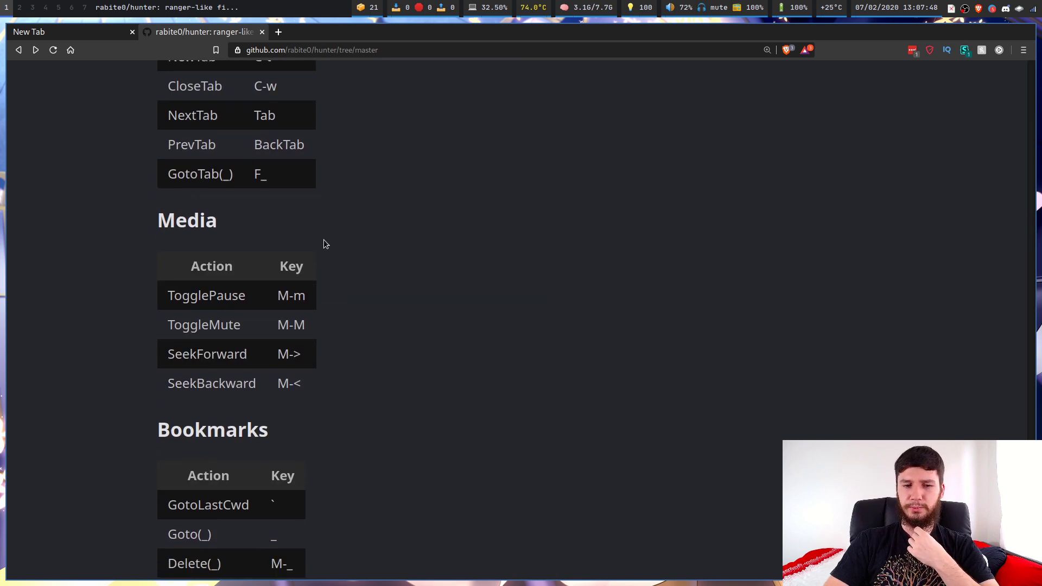
pyautogui.scroll(-6, 323, 239)
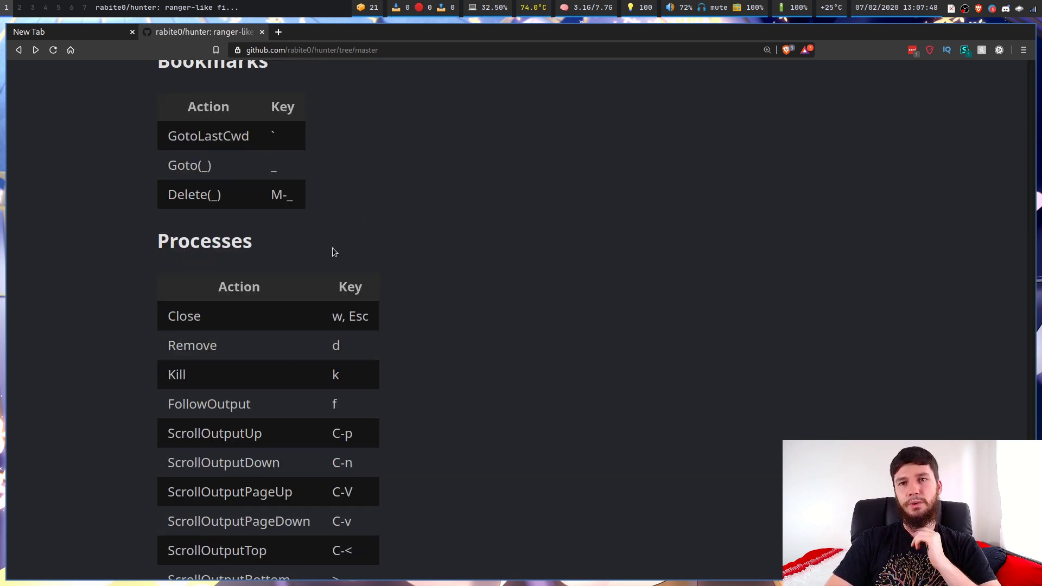
pyautogui.scroll(-7, 331, 250)
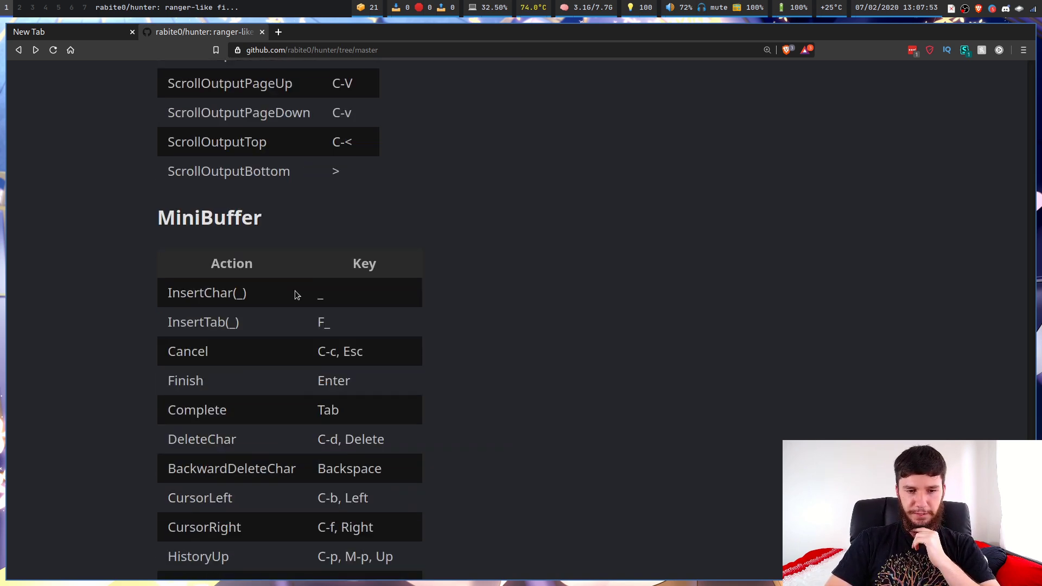
pyautogui.scroll(-3, 295, 291)
pyautogui.scroll(-8, 224, 229)
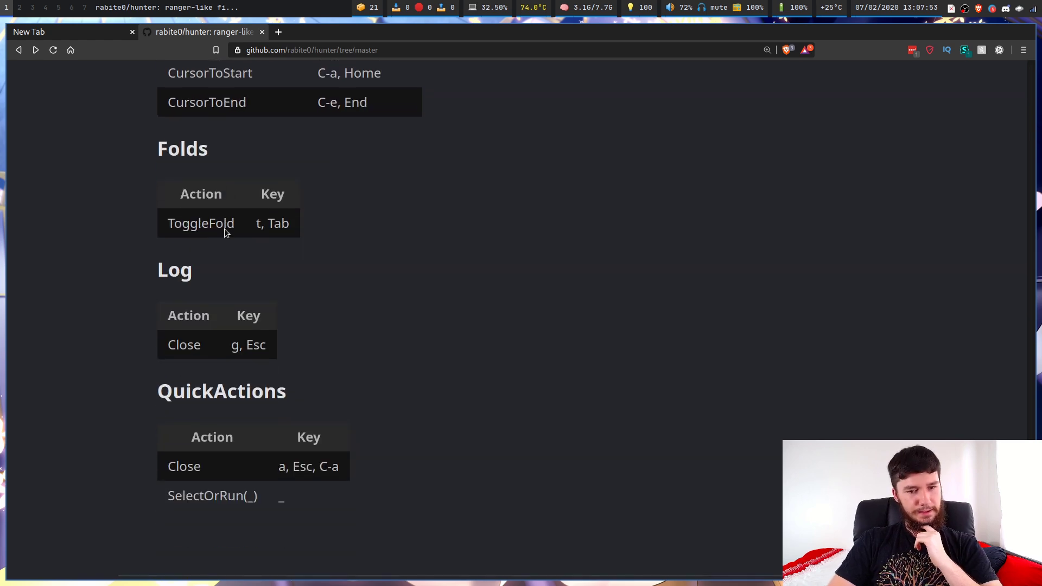
pyautogui.scroll(4, 224, 229)
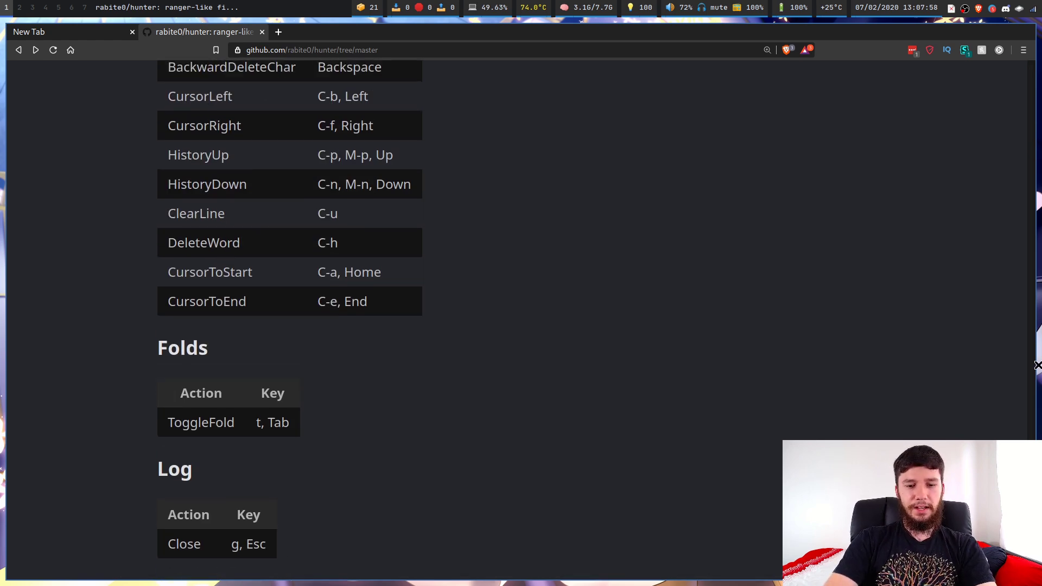